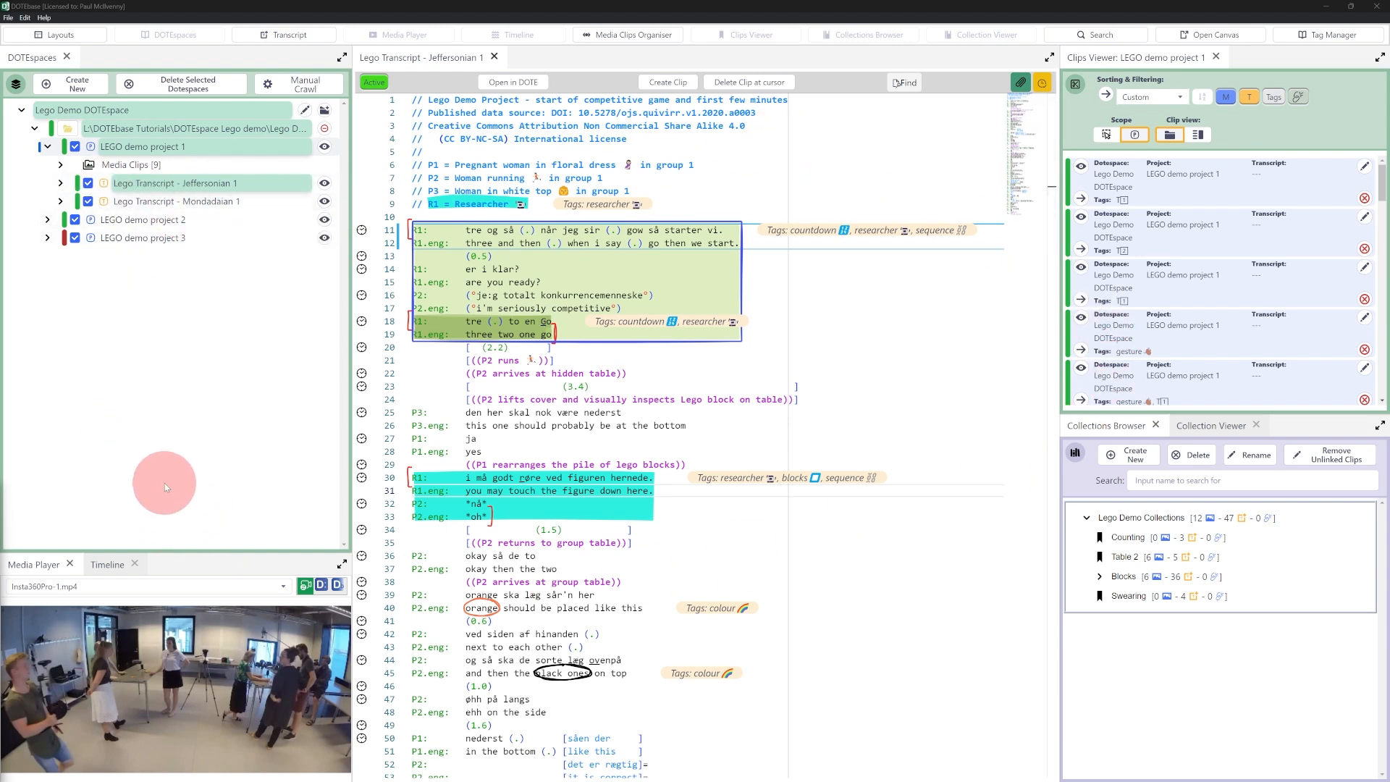
Step: Look over the available panel layouts without changing the current layout
mouse_move(487, 368)
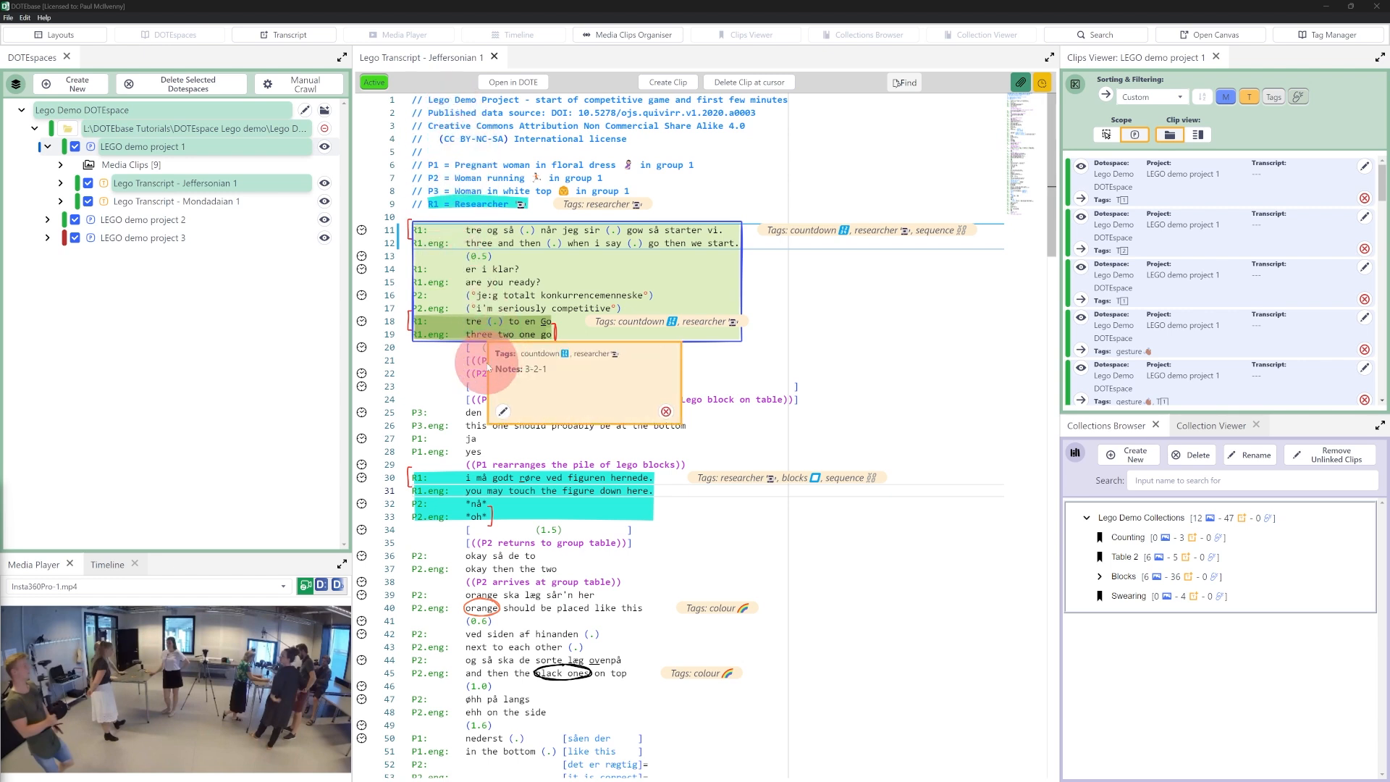
mouse_move(450, 233)
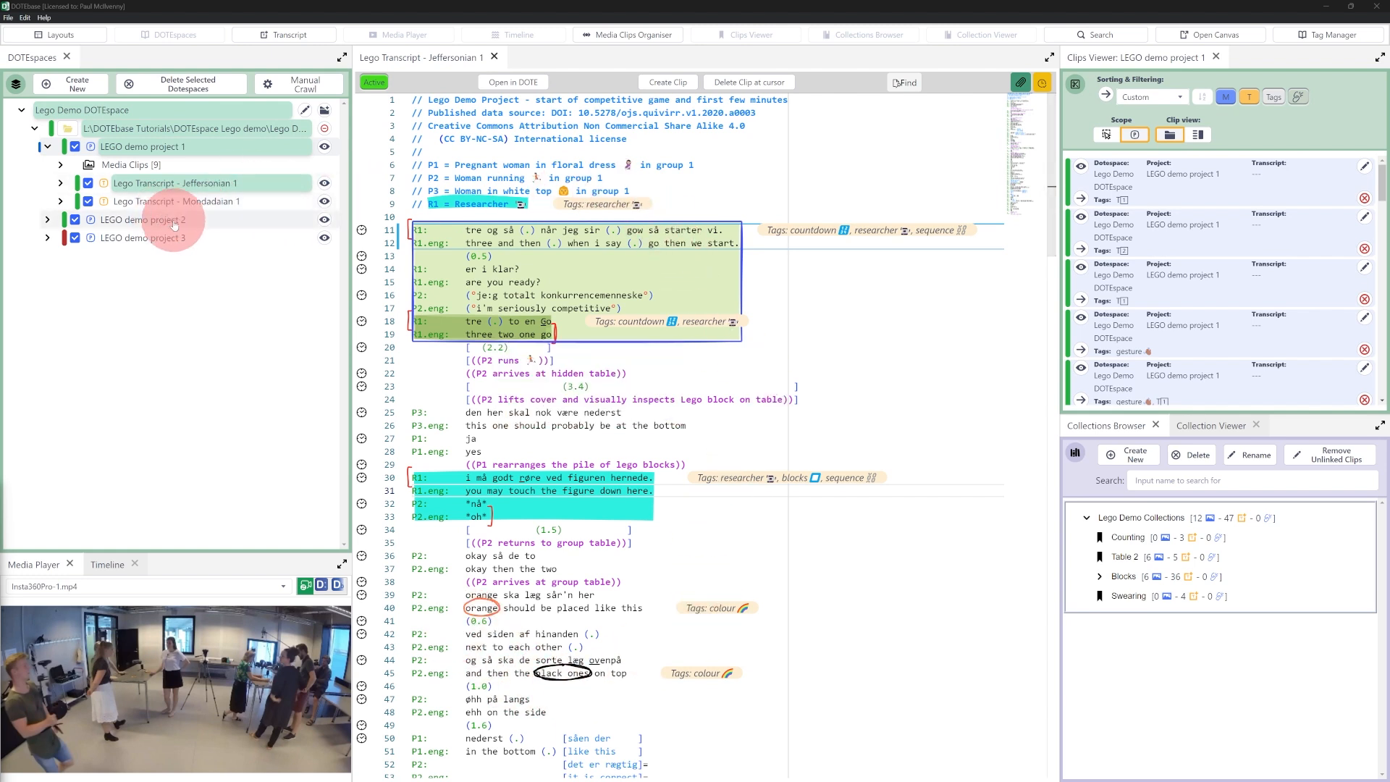
click(62, 37)
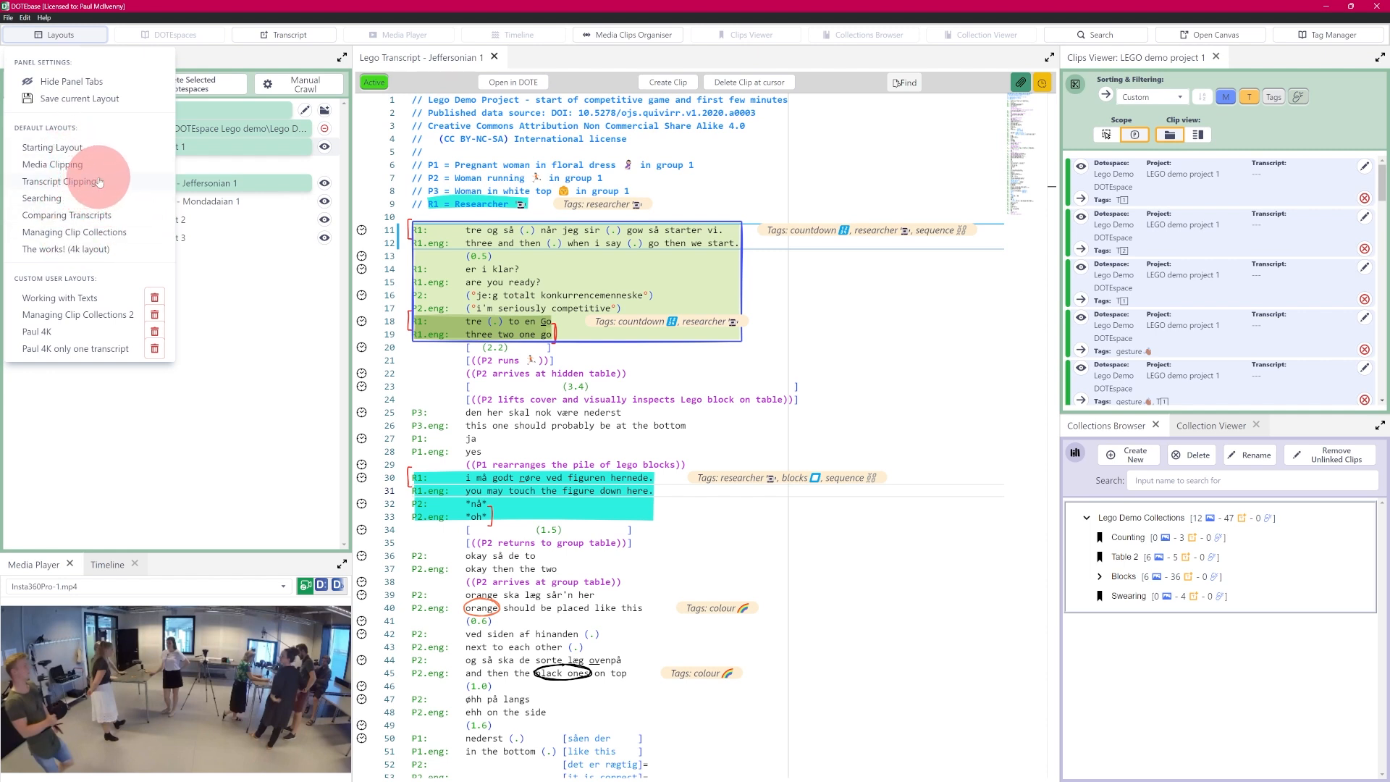
click(204, 454)
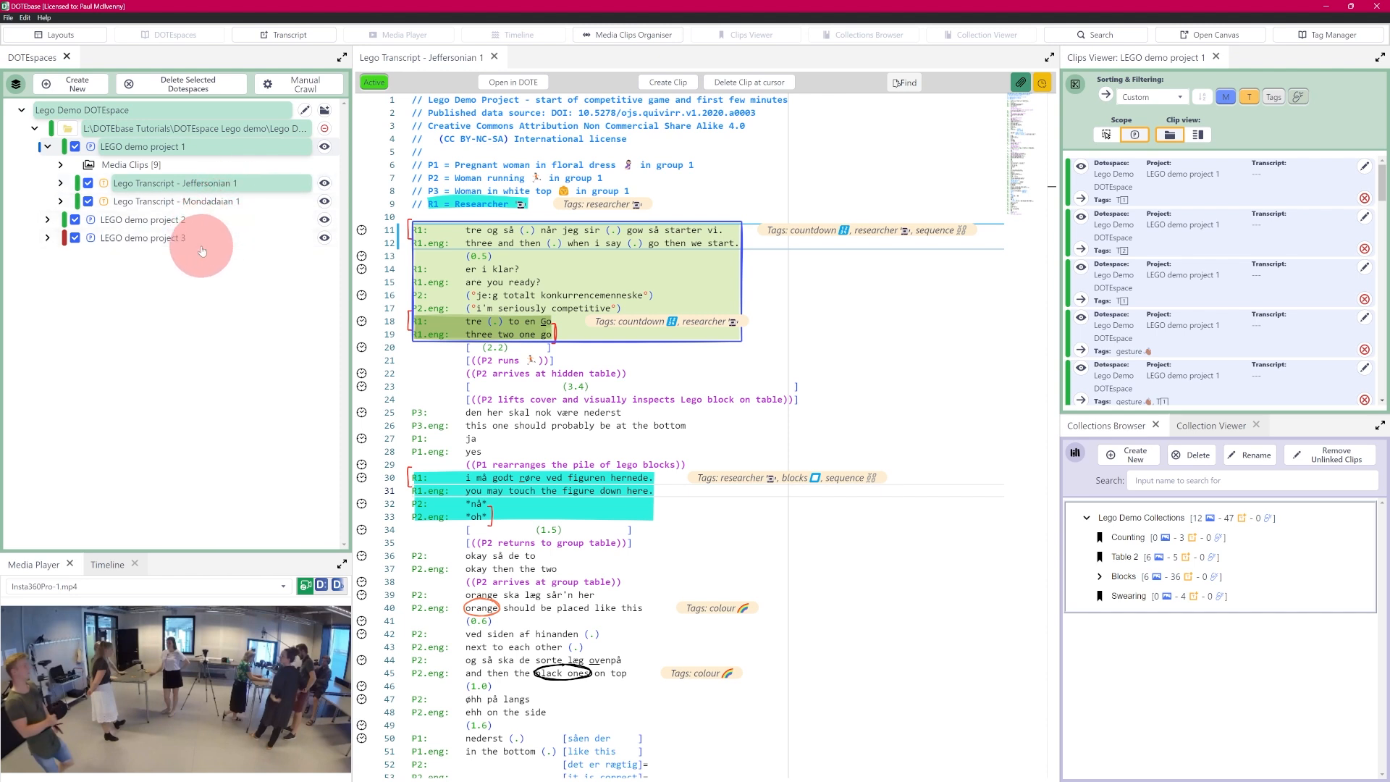
Step: Switch to the Mondadaian transcript, then back to the Jeffersonian transcript
click(327, 184)
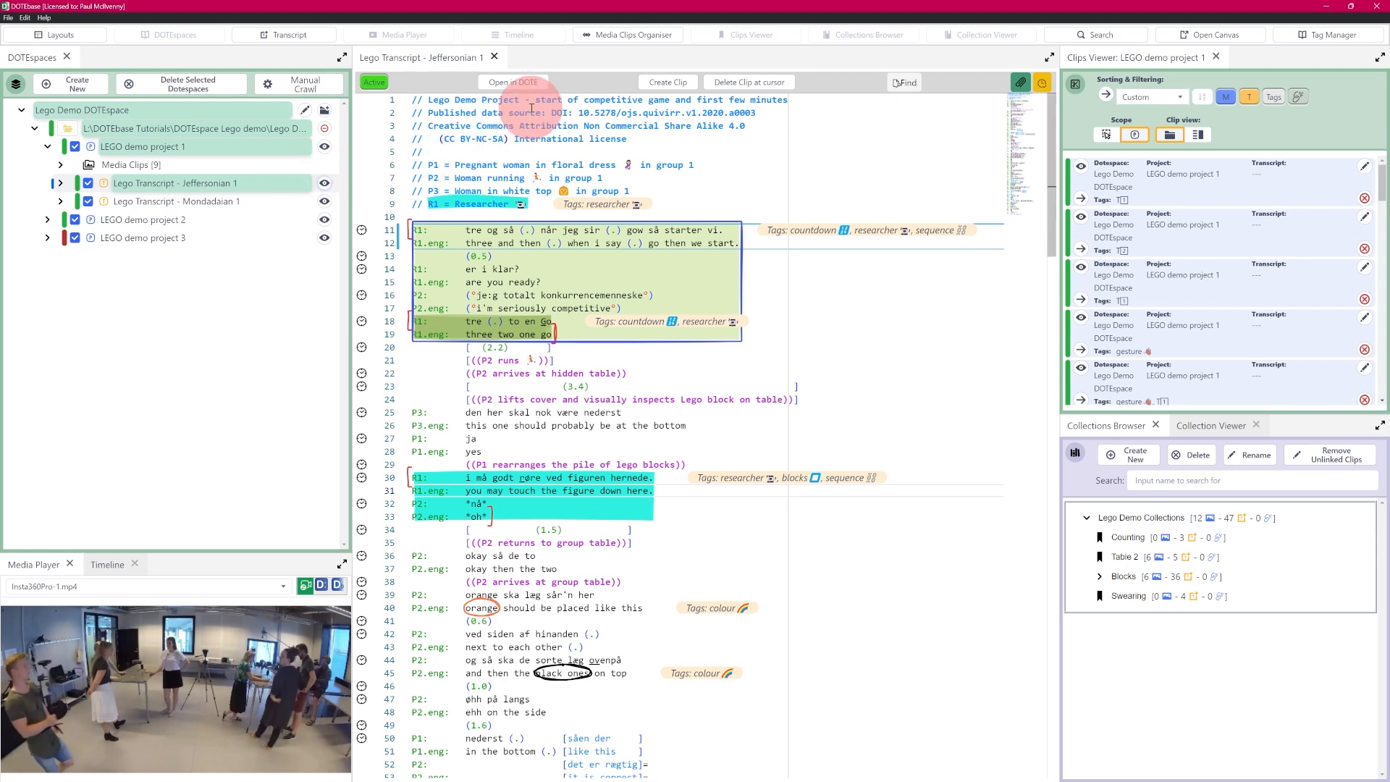
click(325, 202)
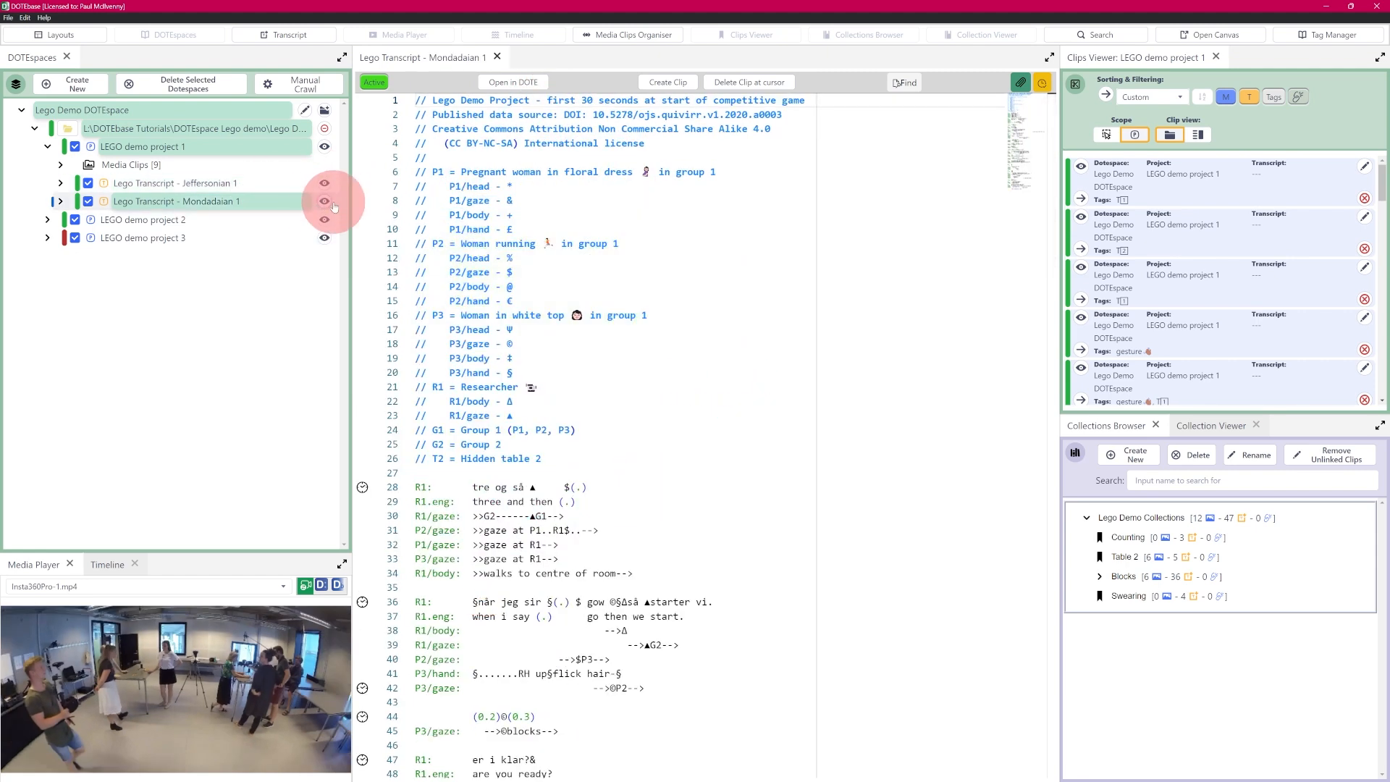
click(324, 187)
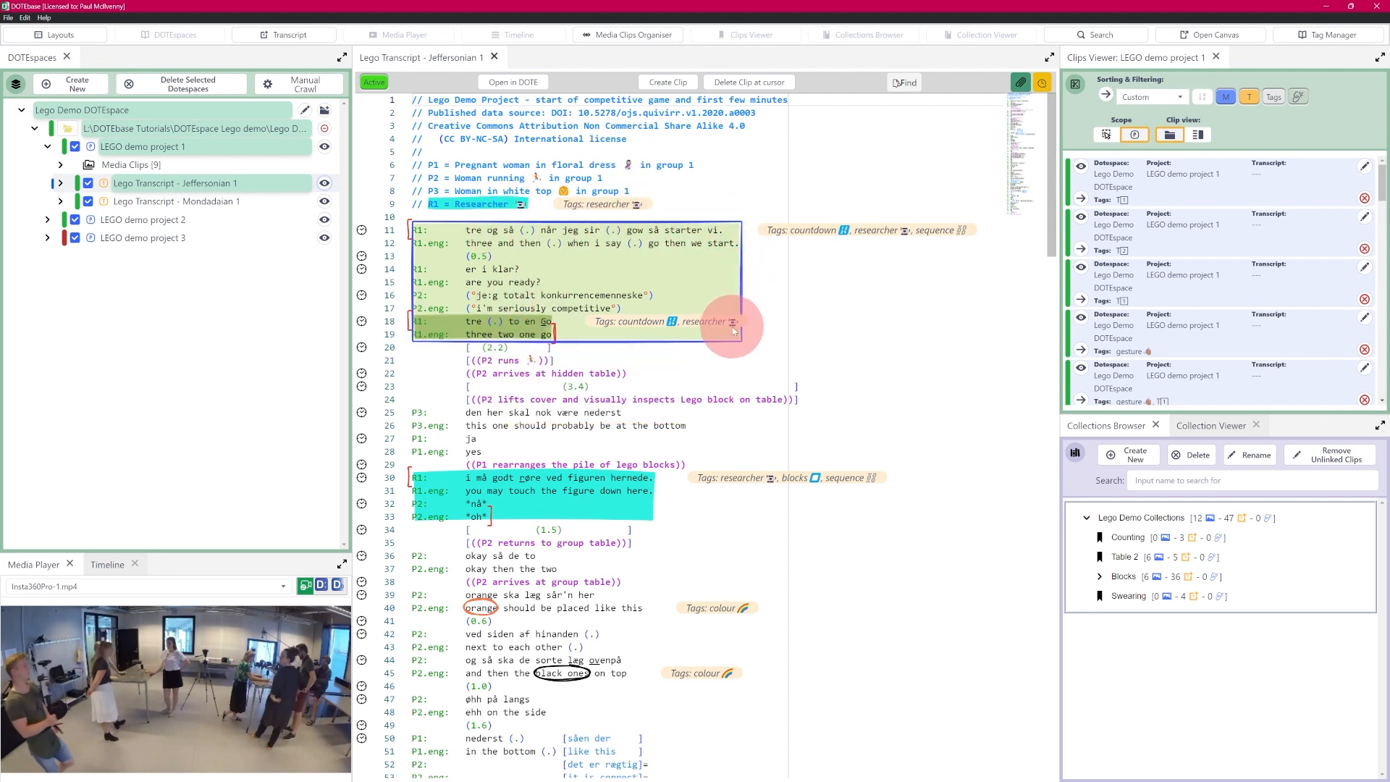
Step: Open the Edit Transcript Clip dialog for the 'Full countdown sequence' clip on line 11
mouse_move(520, 233)
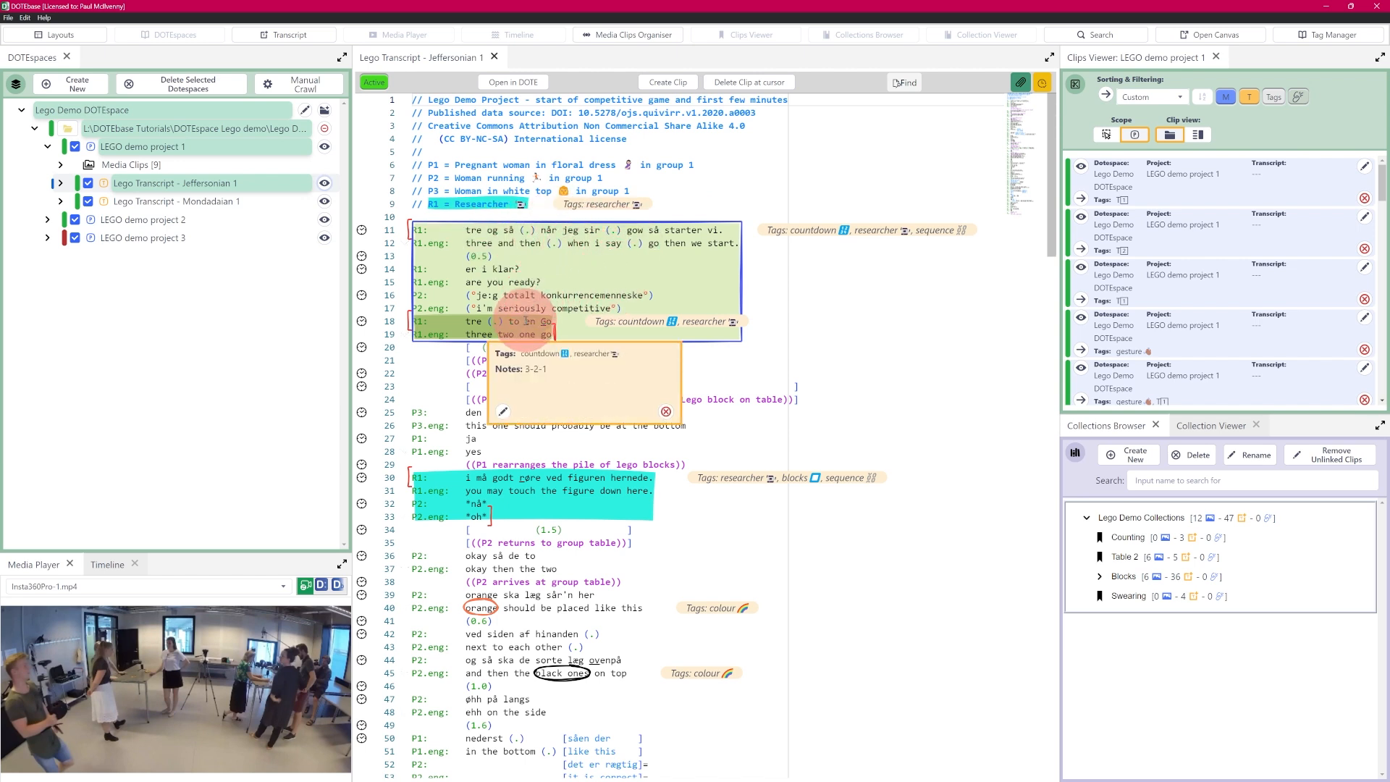
mouse_move(515, 308)
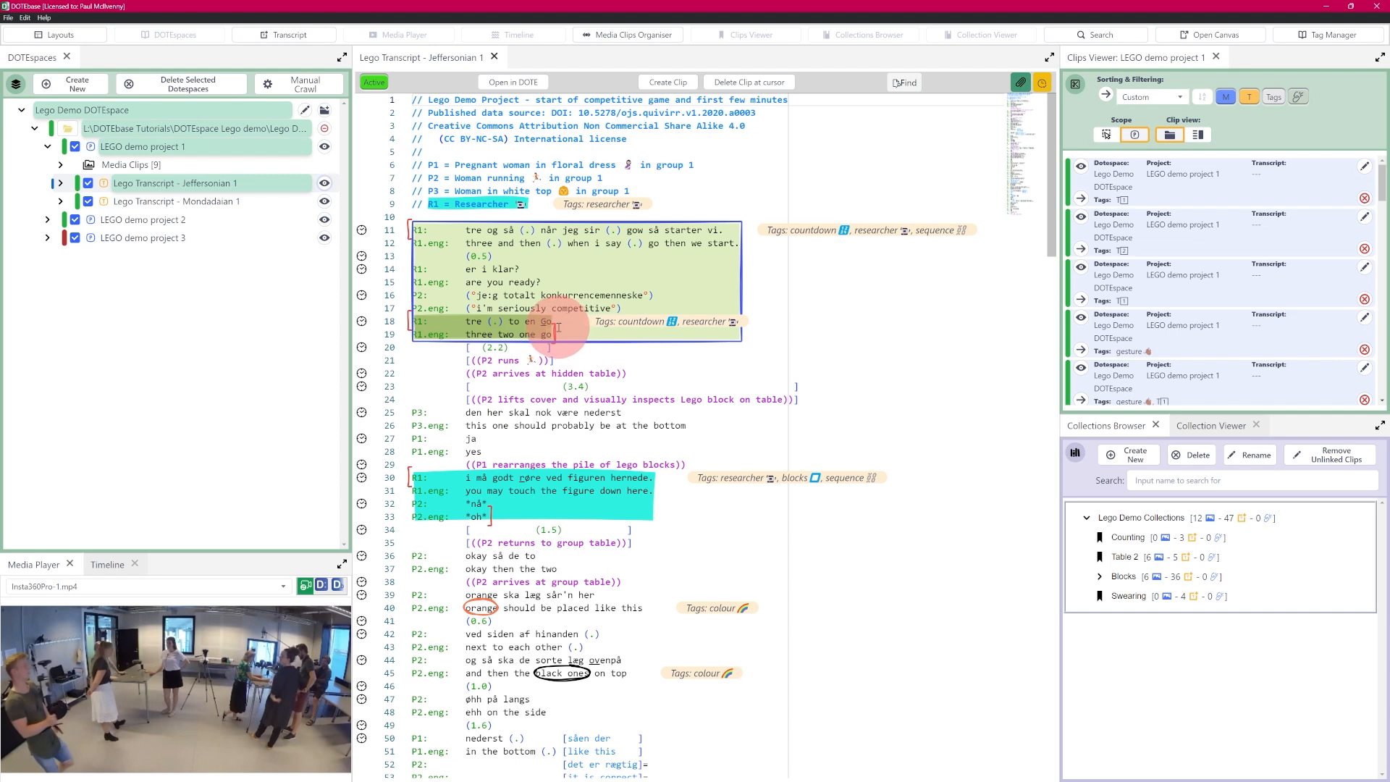
mouse_move(572, 318)
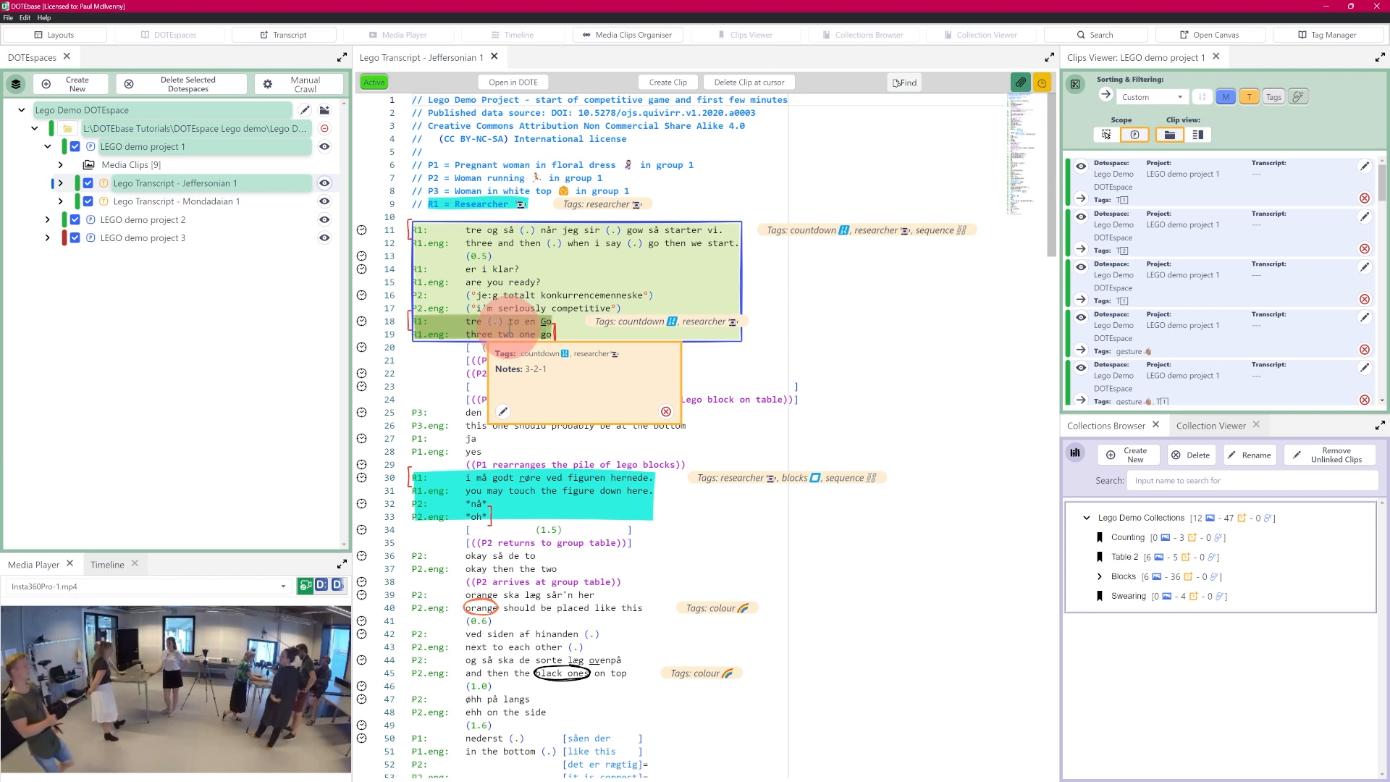
right_click(566, 246)
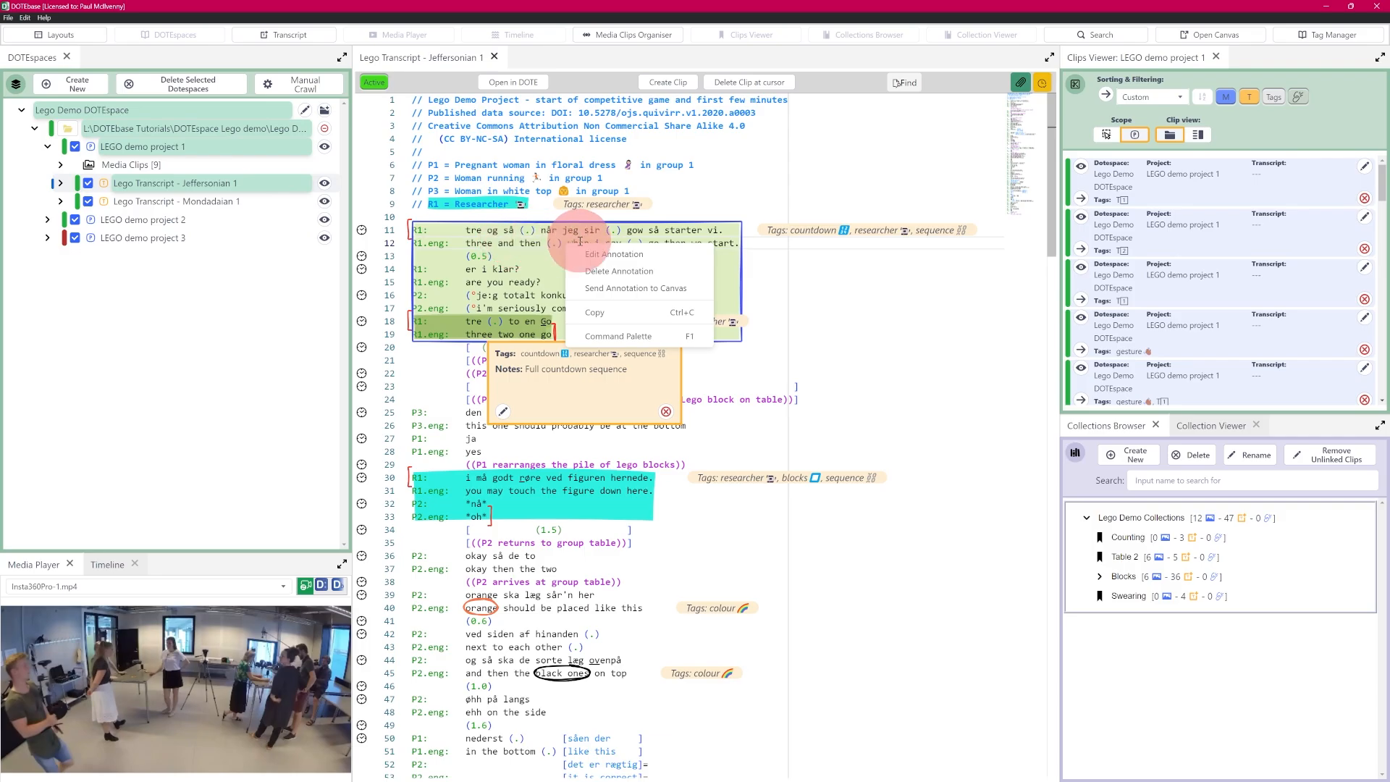
click(646, 255)
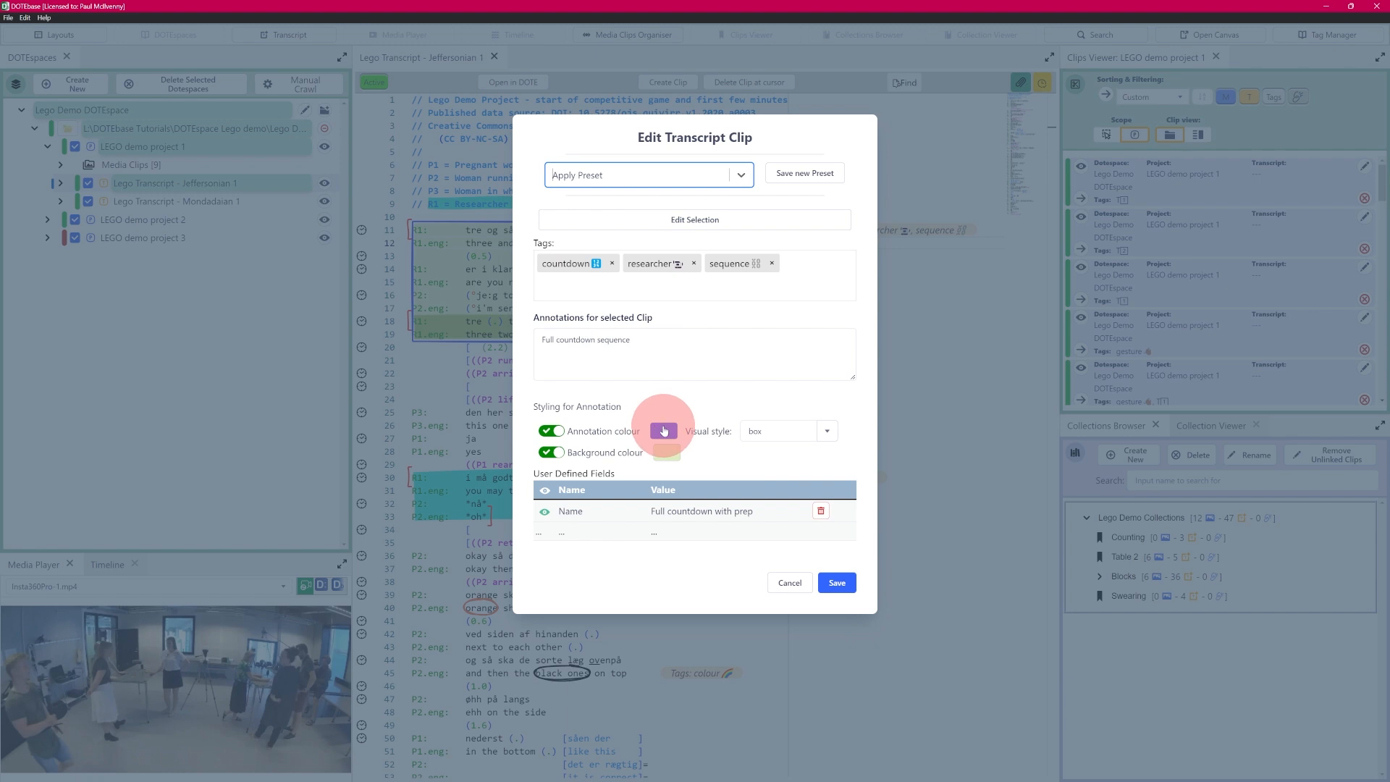
click(827, 432)
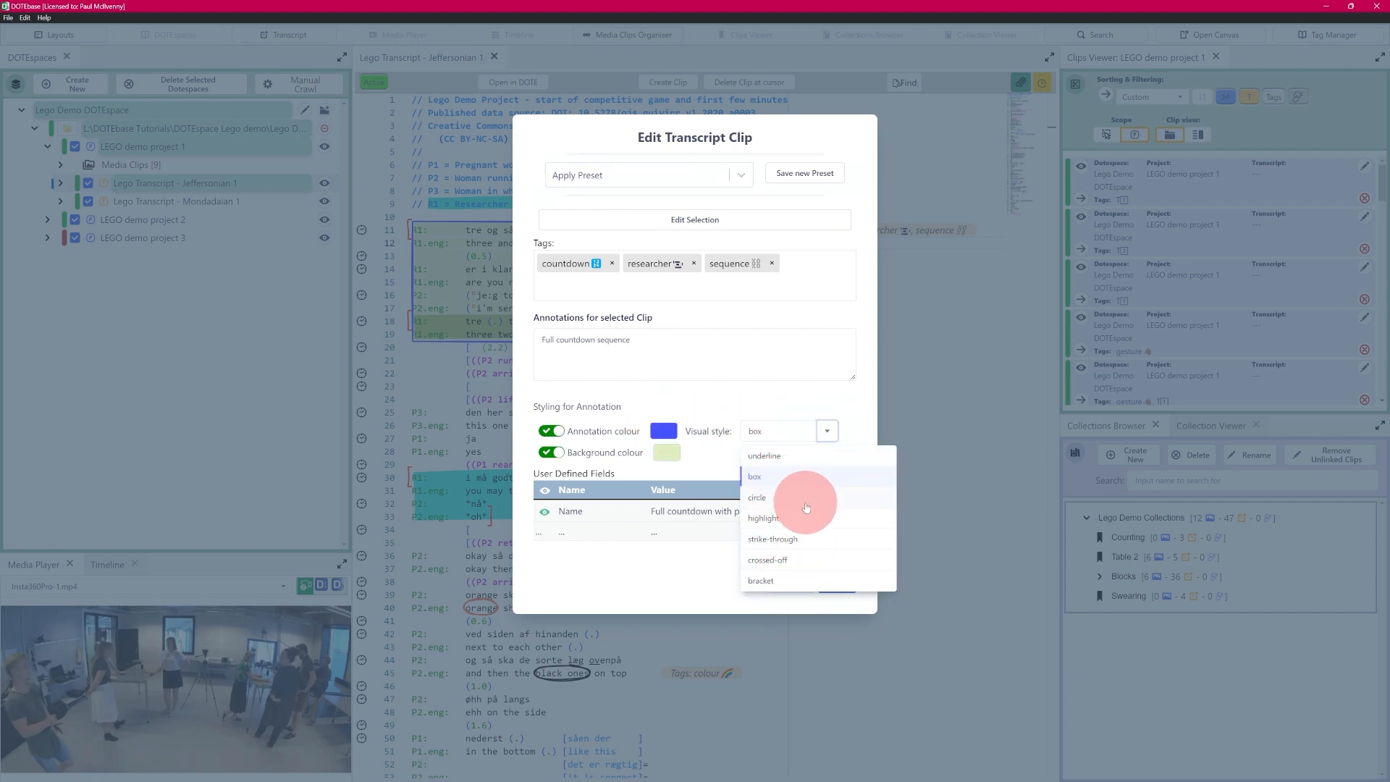
click(774, 475)
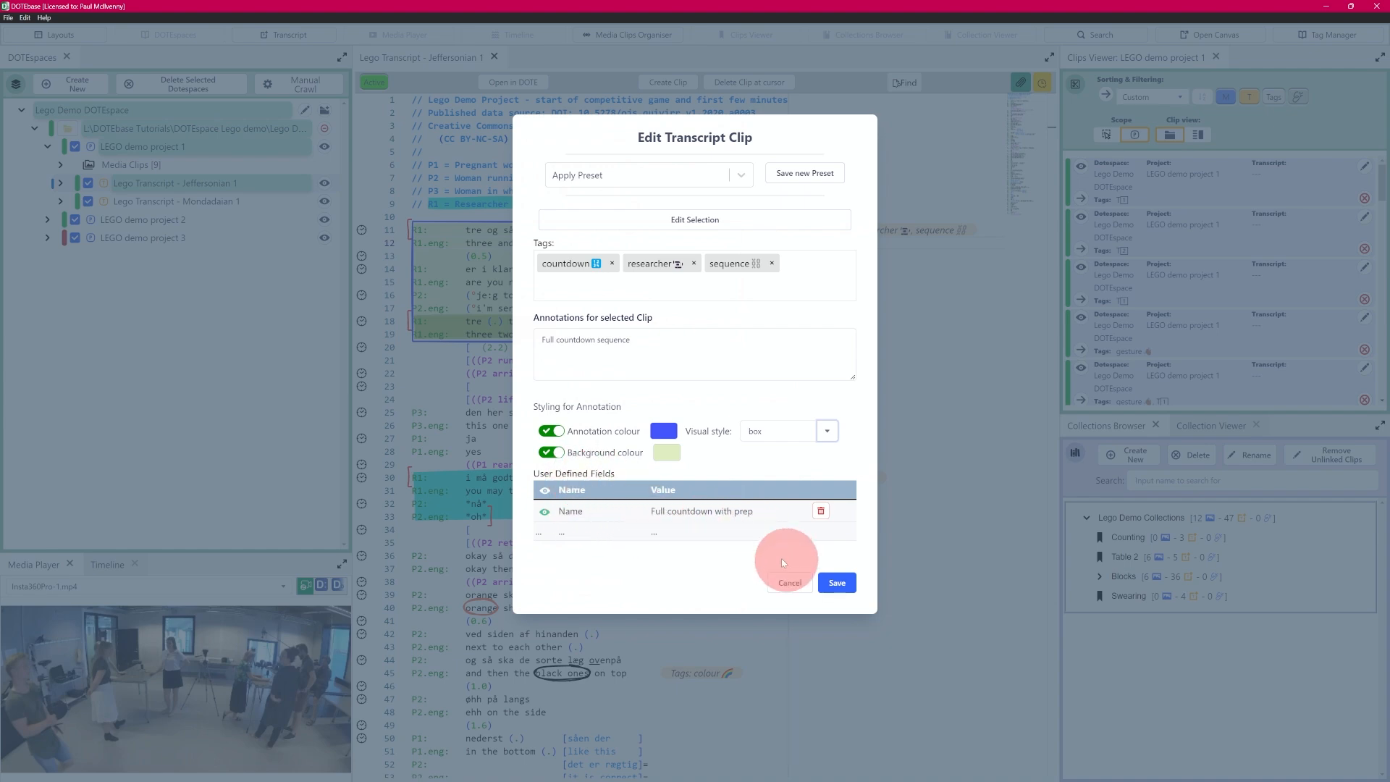
click(790, 582)
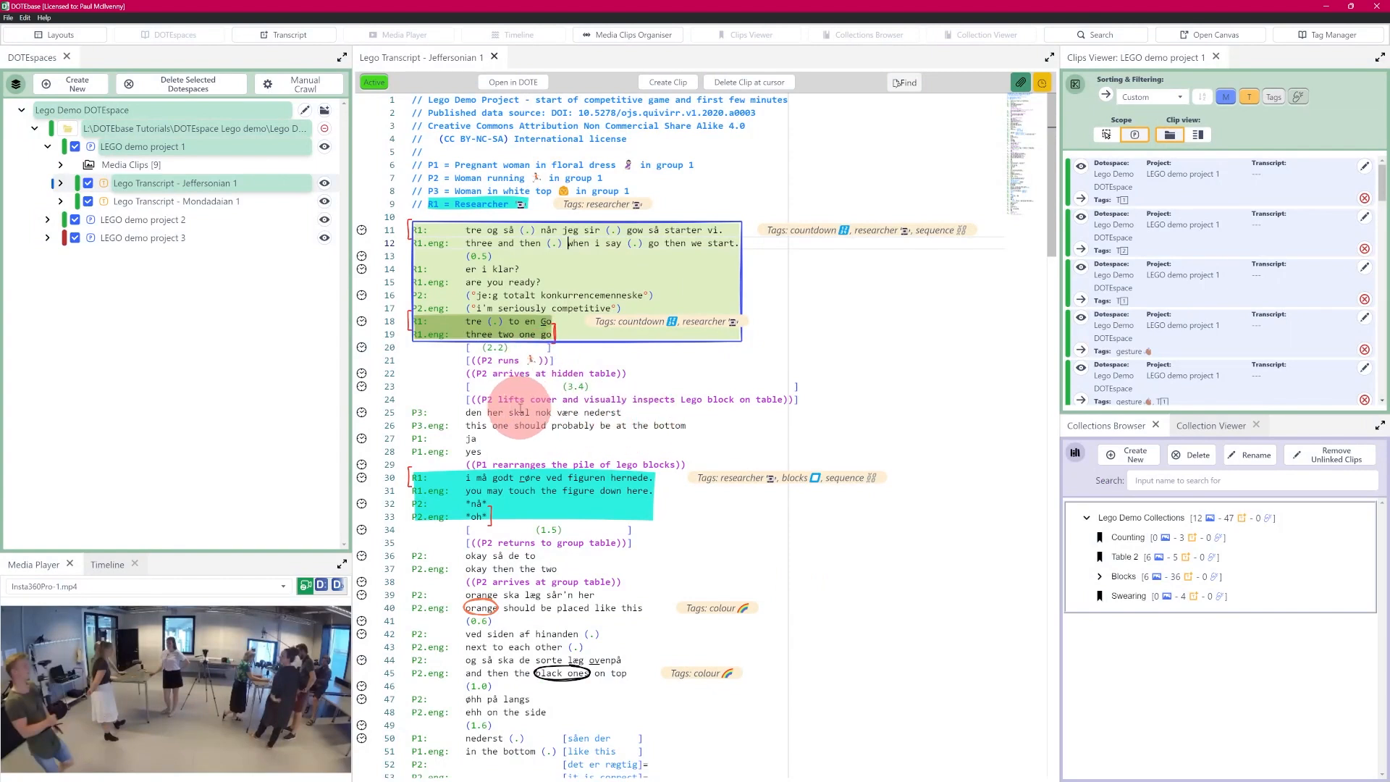
Step: Select transcript lines 21 to 24 and start a new clip from them
drag(468, 361, 799, 400)
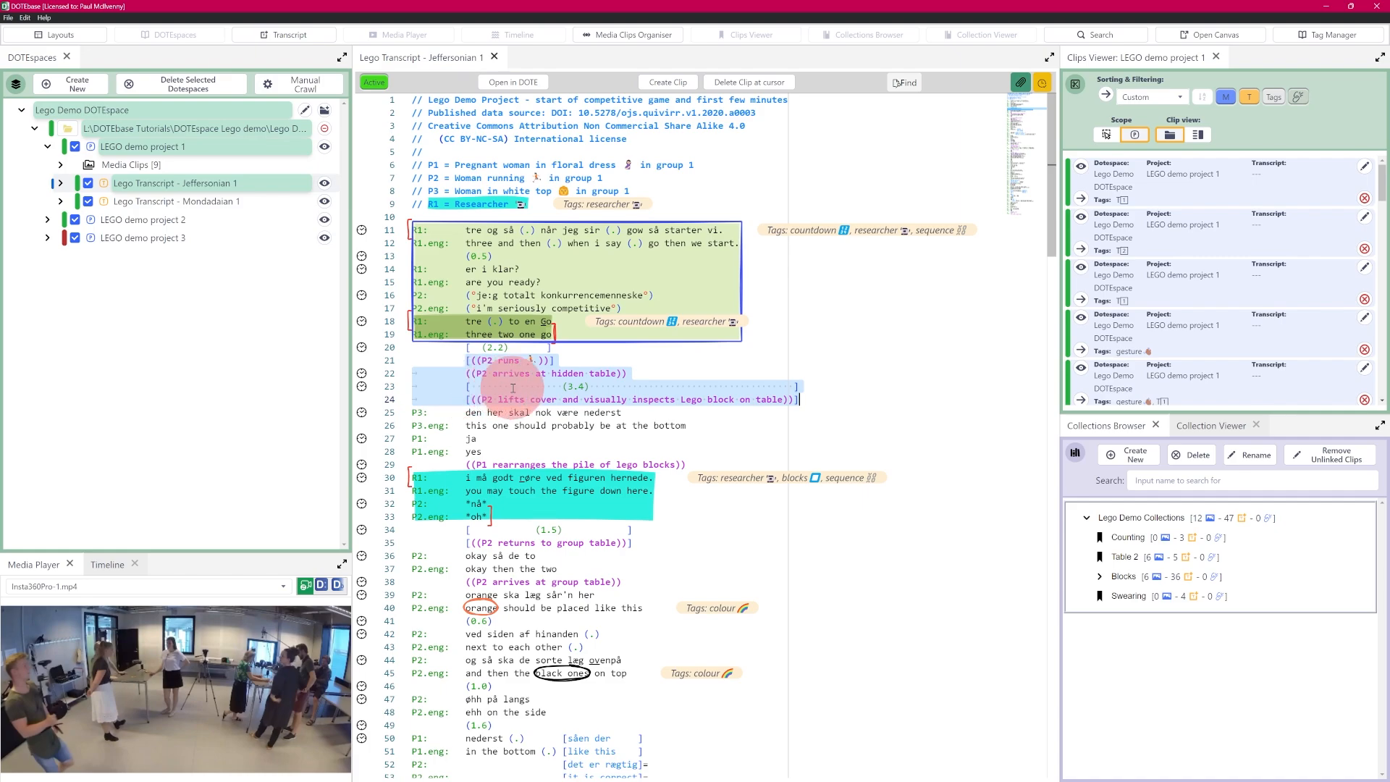
click(671, 82)
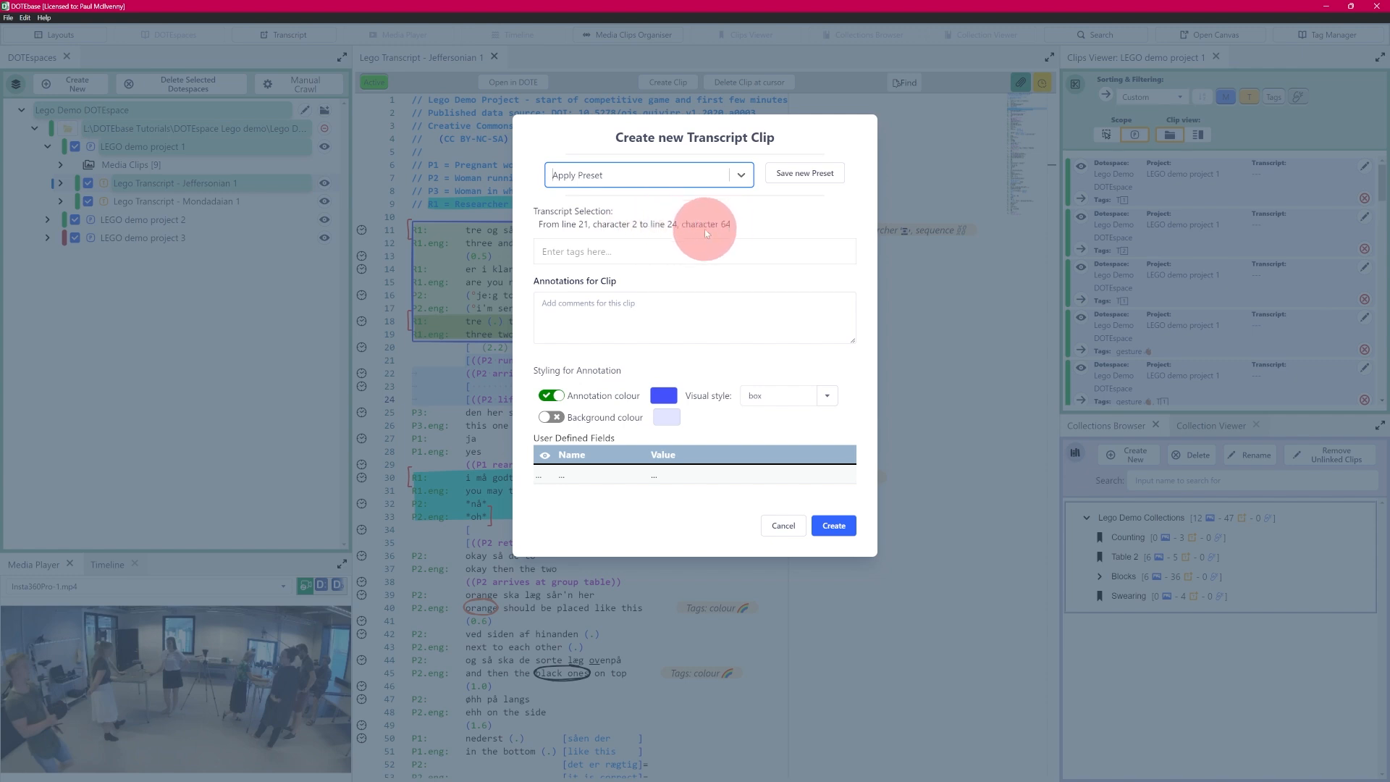
click(580, 251)
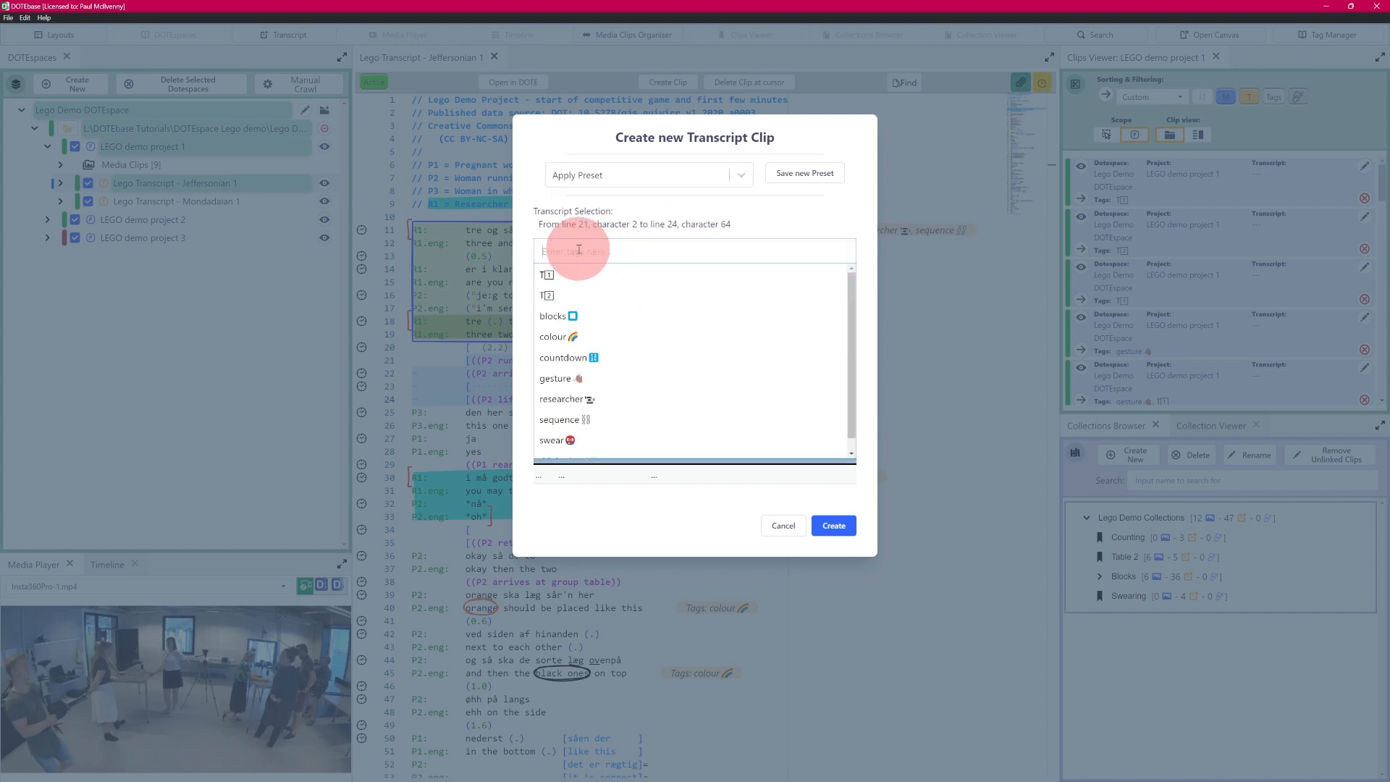
Step: Tag the new clip with T2 and sequence
scroll(847, 353, down, 1)
scroll(850, 363, up, 1)
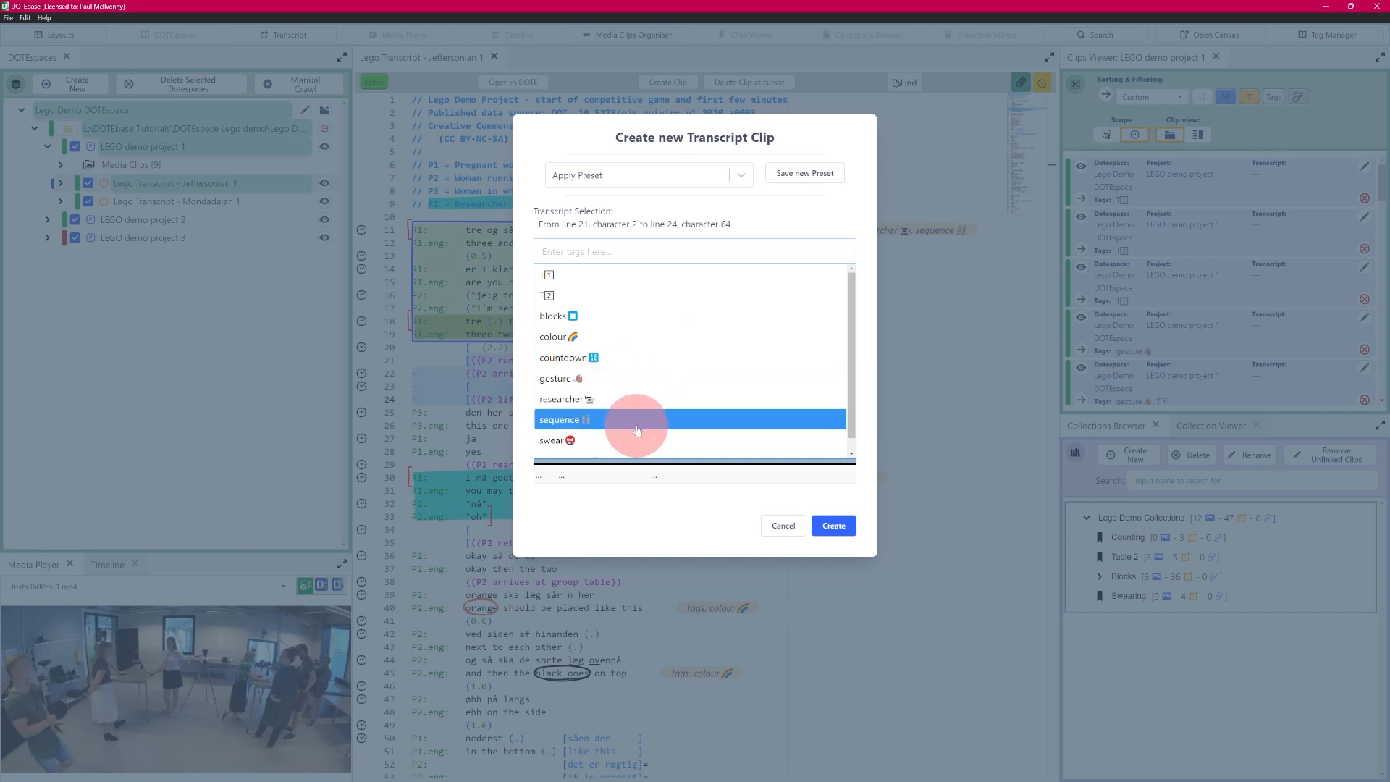
drag(853, 375, 860, 311)
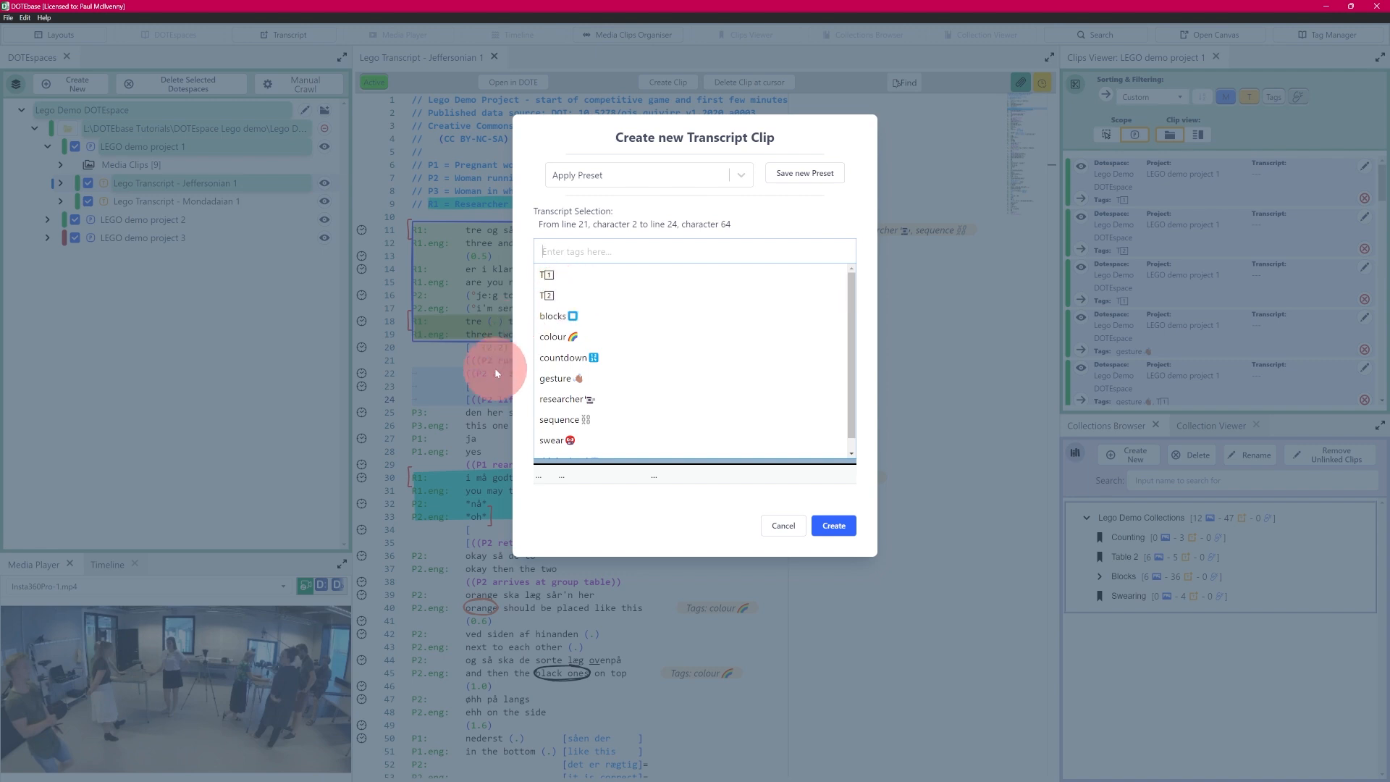
click(562, 295)
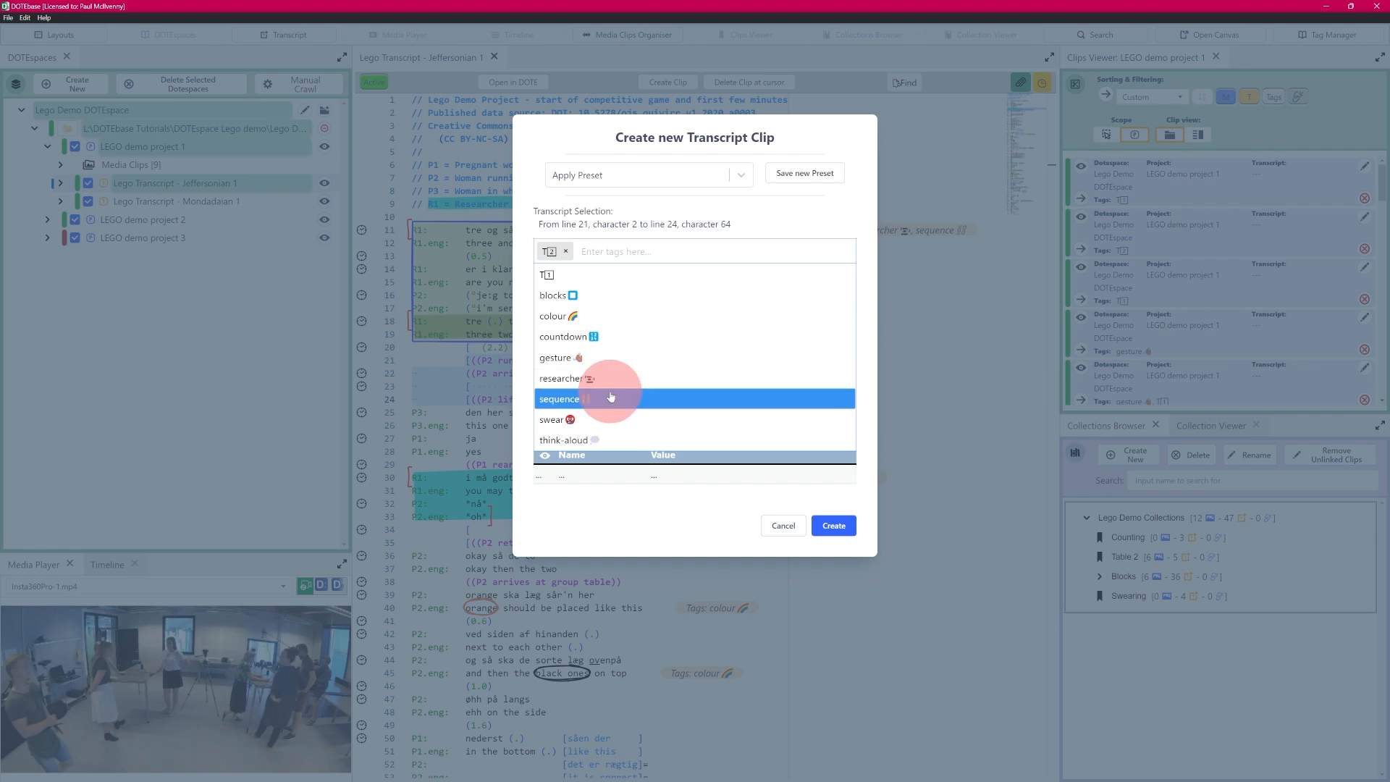
click(593, 398)
Step: Add the blocks tag and write the note 'test' for the new clip
click(667, 250)
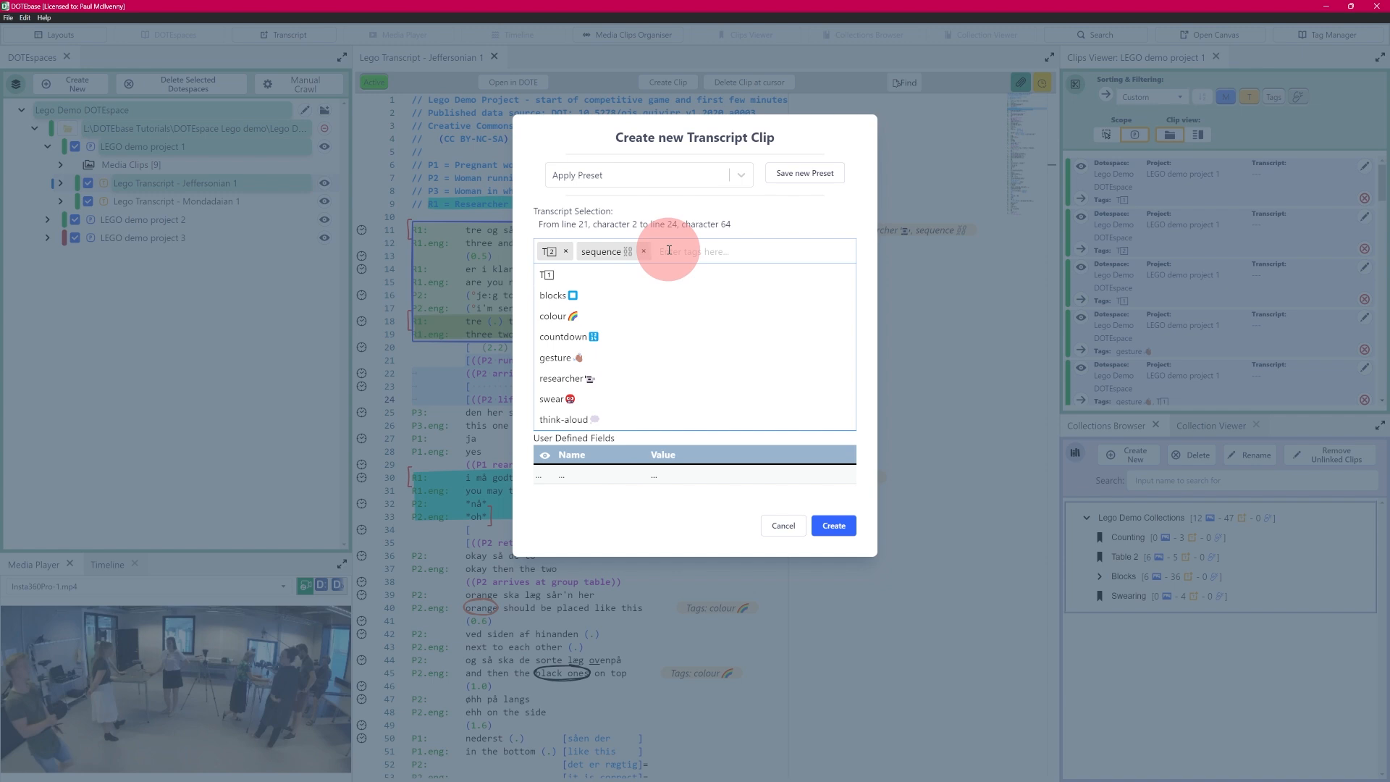
text(bloc)
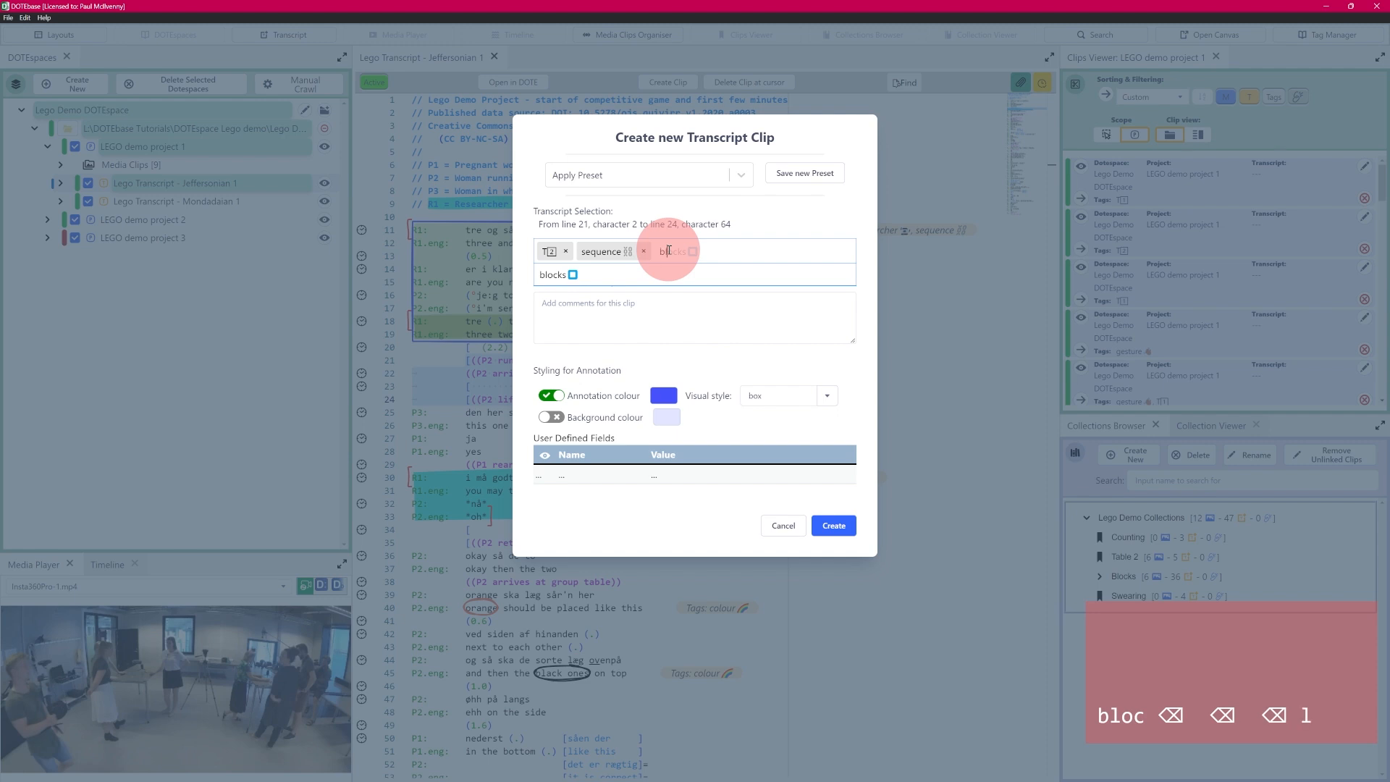
key(BackSpace)
text(l)
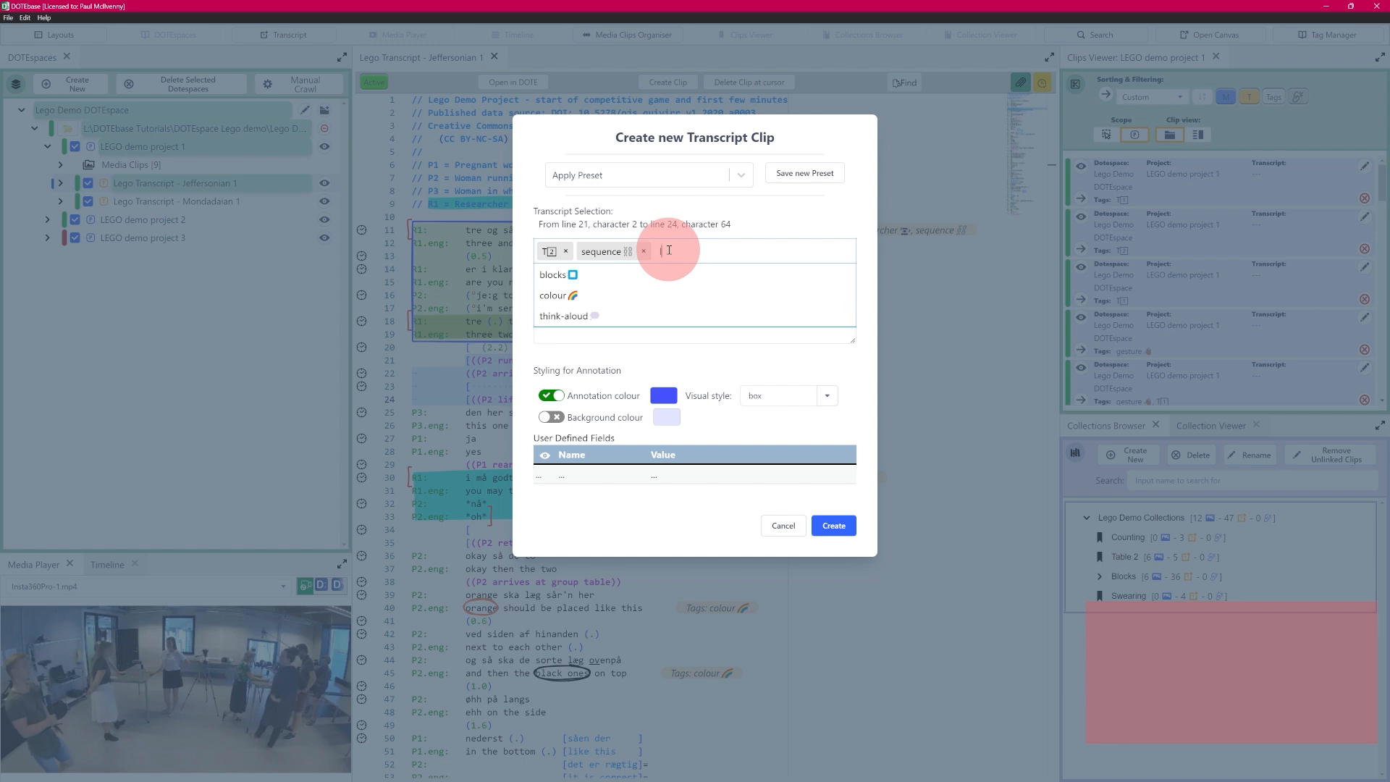
key(BackSpace)
text(cl)
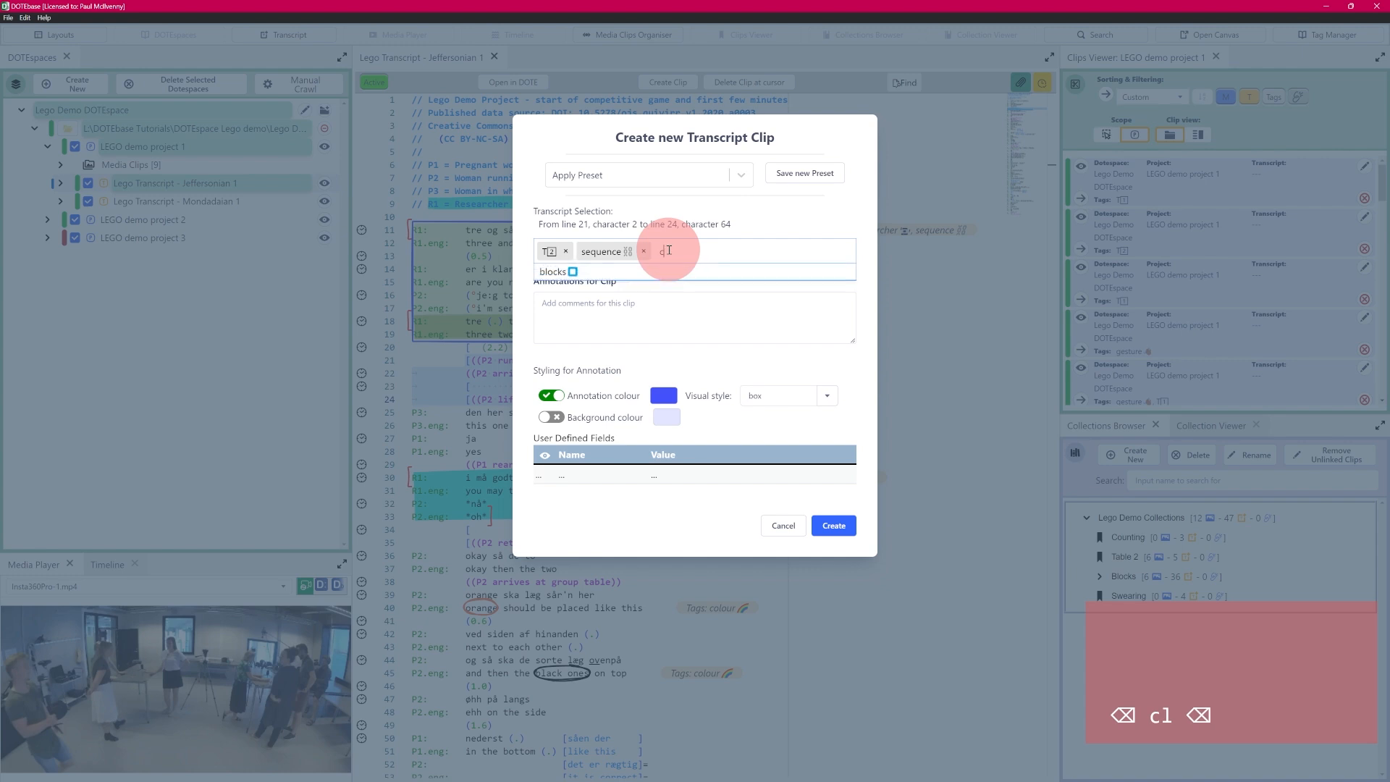
key(BackSpace)
text(bl)
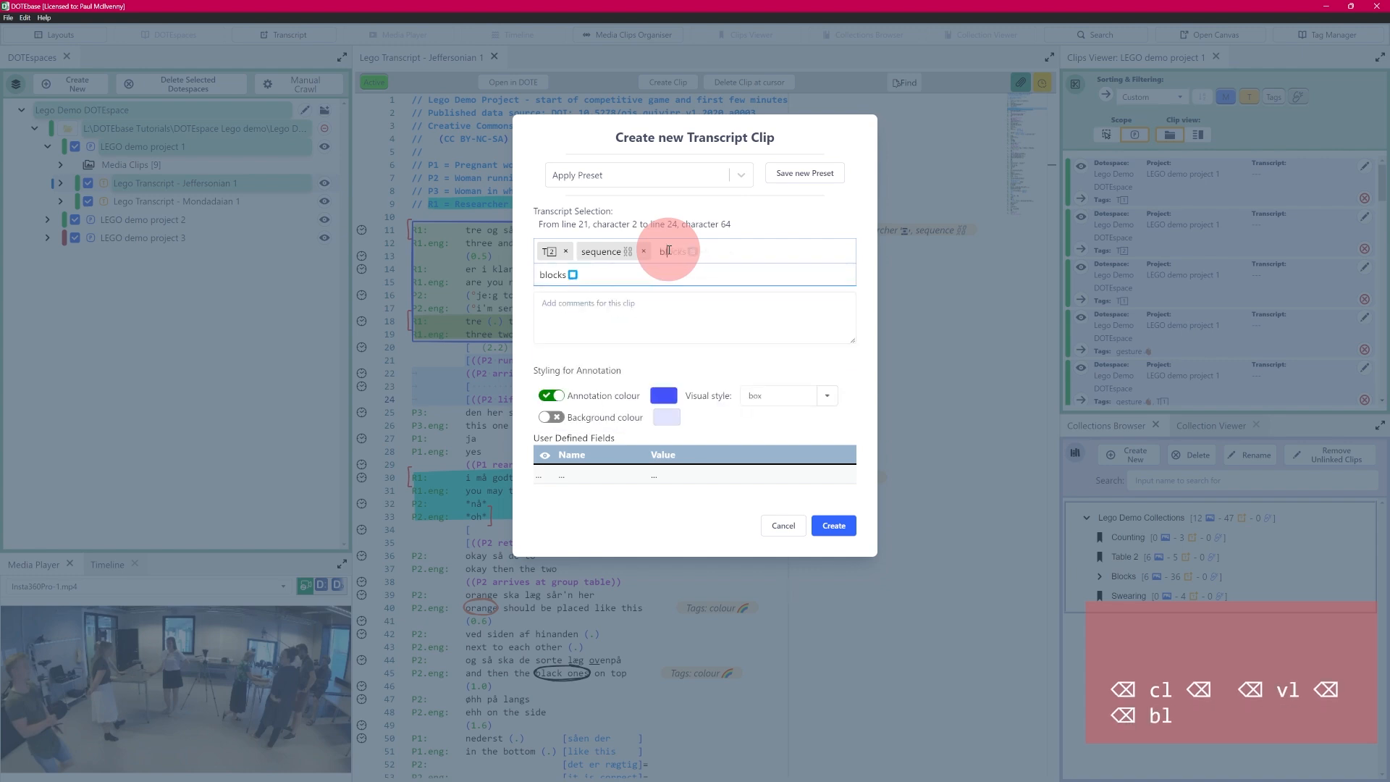
click(565, 274)
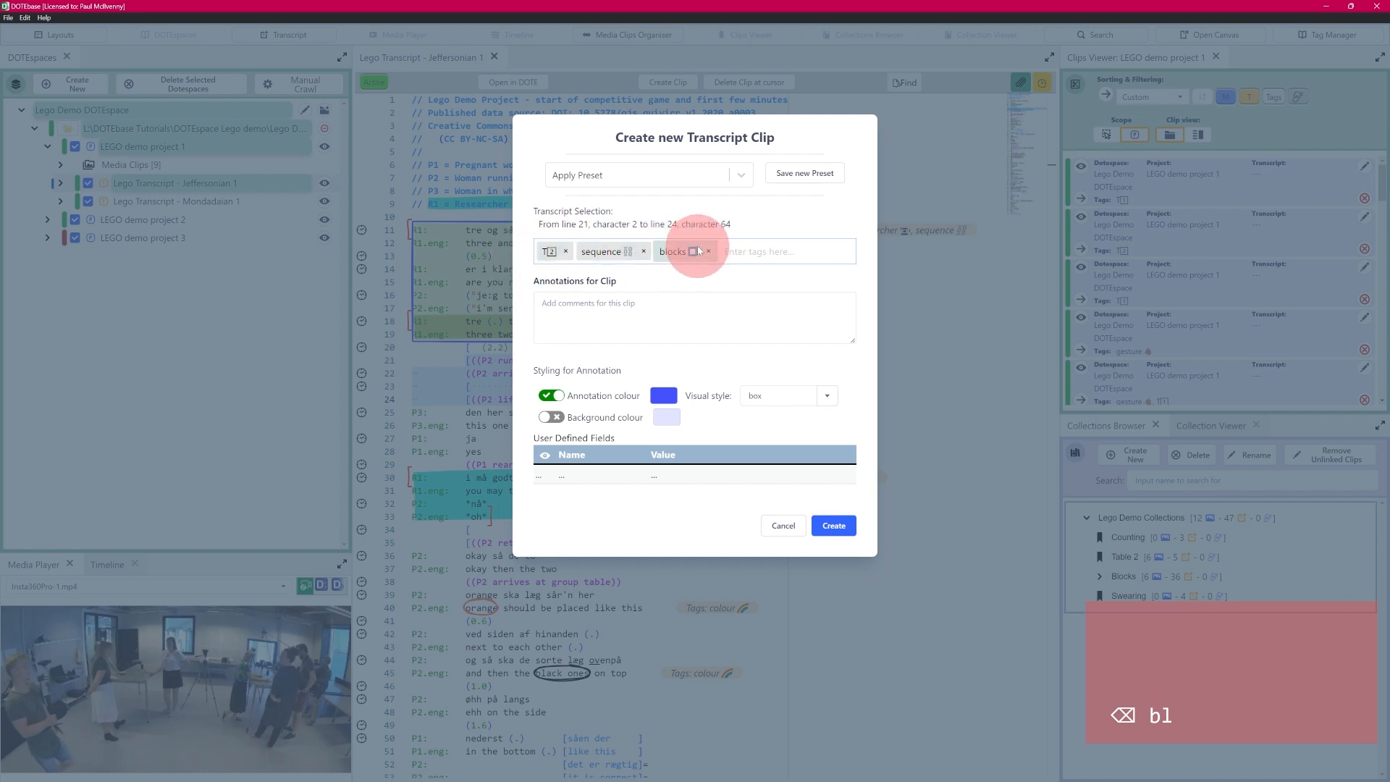
click(615, 318)
text(test)
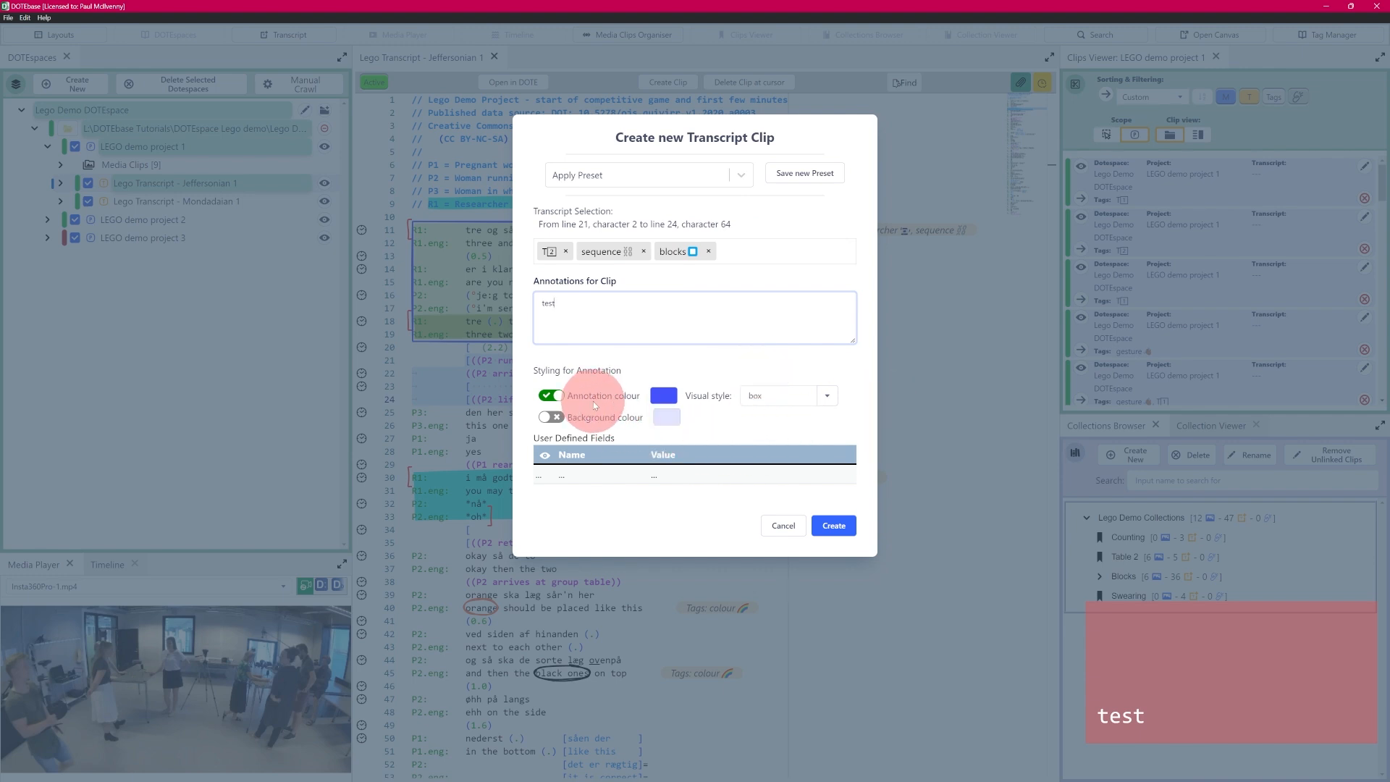
Step: Change the annotation visual style from box to highlight and bring up the colour swatches
click(827, 396)
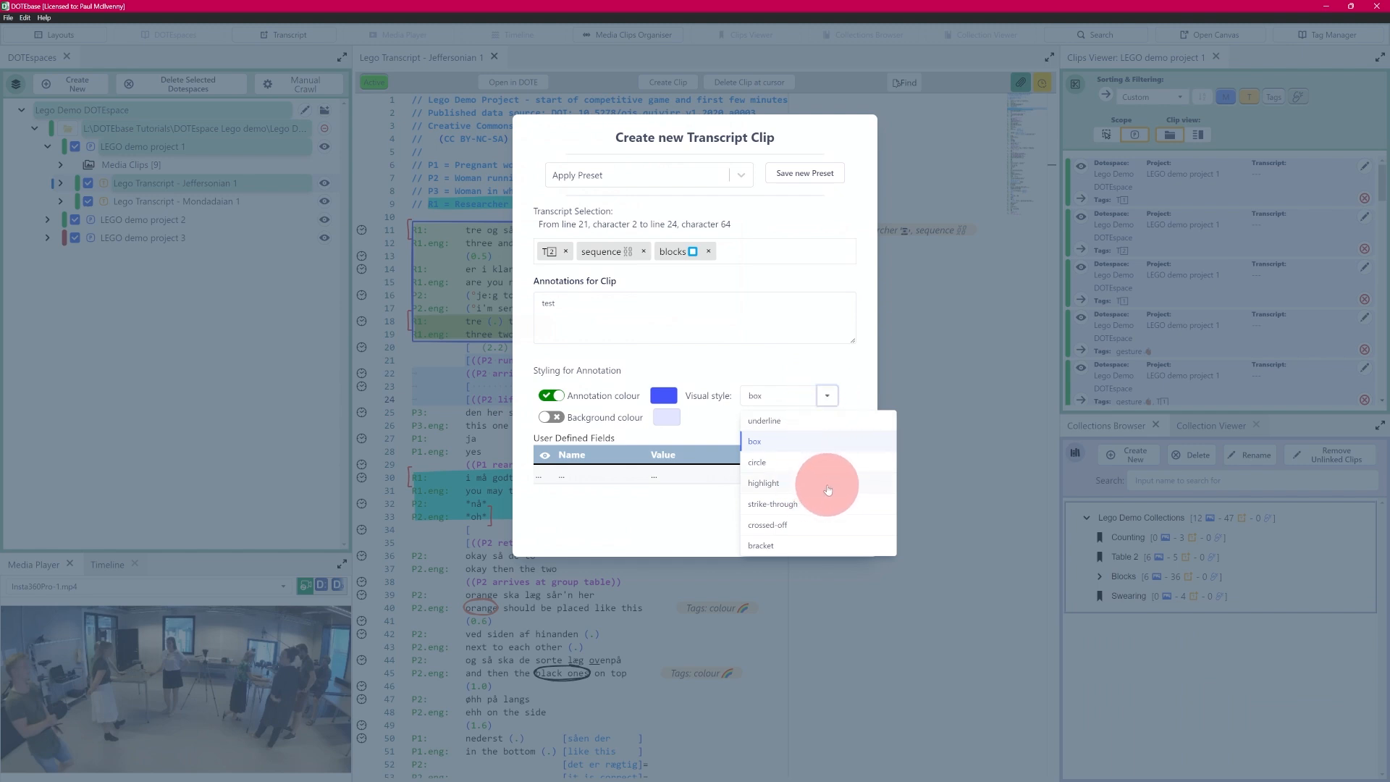
click(787, 490)
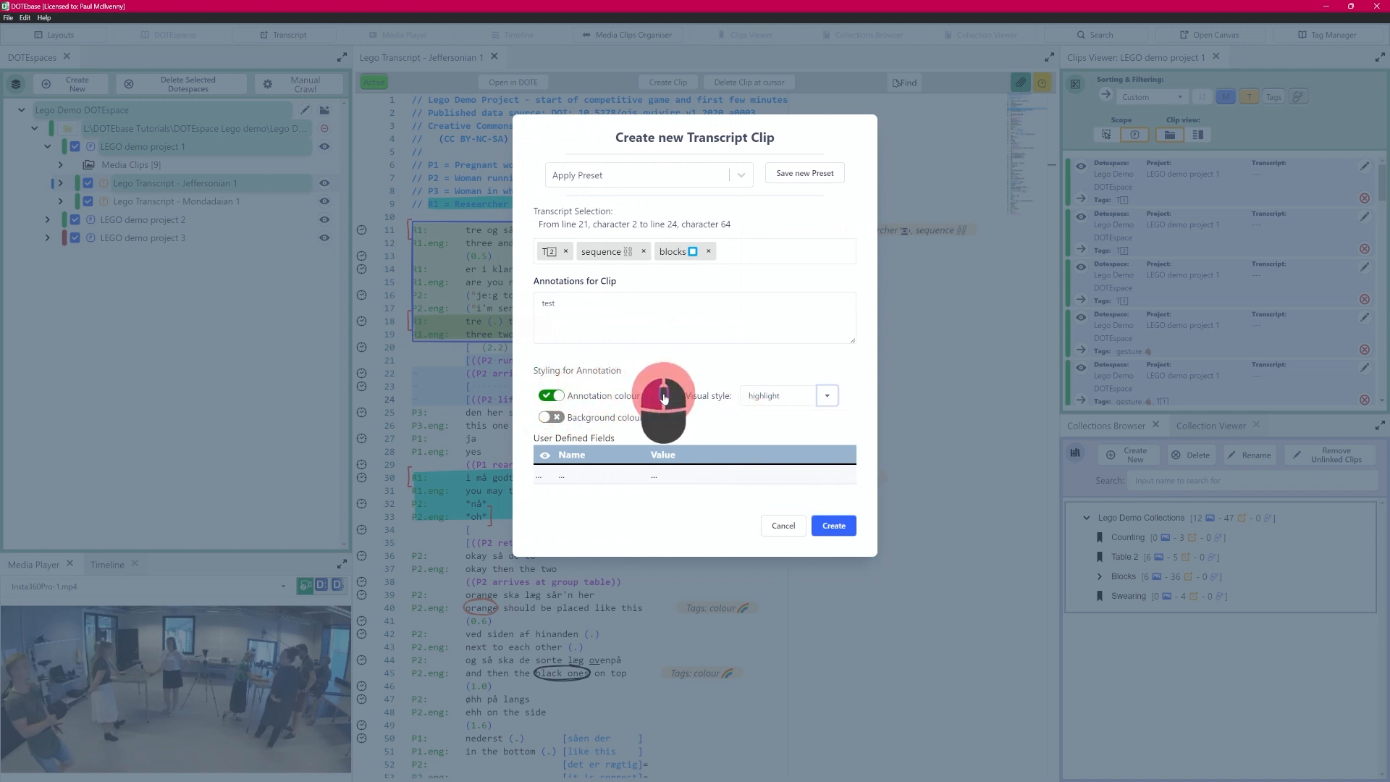
click(664, 396)
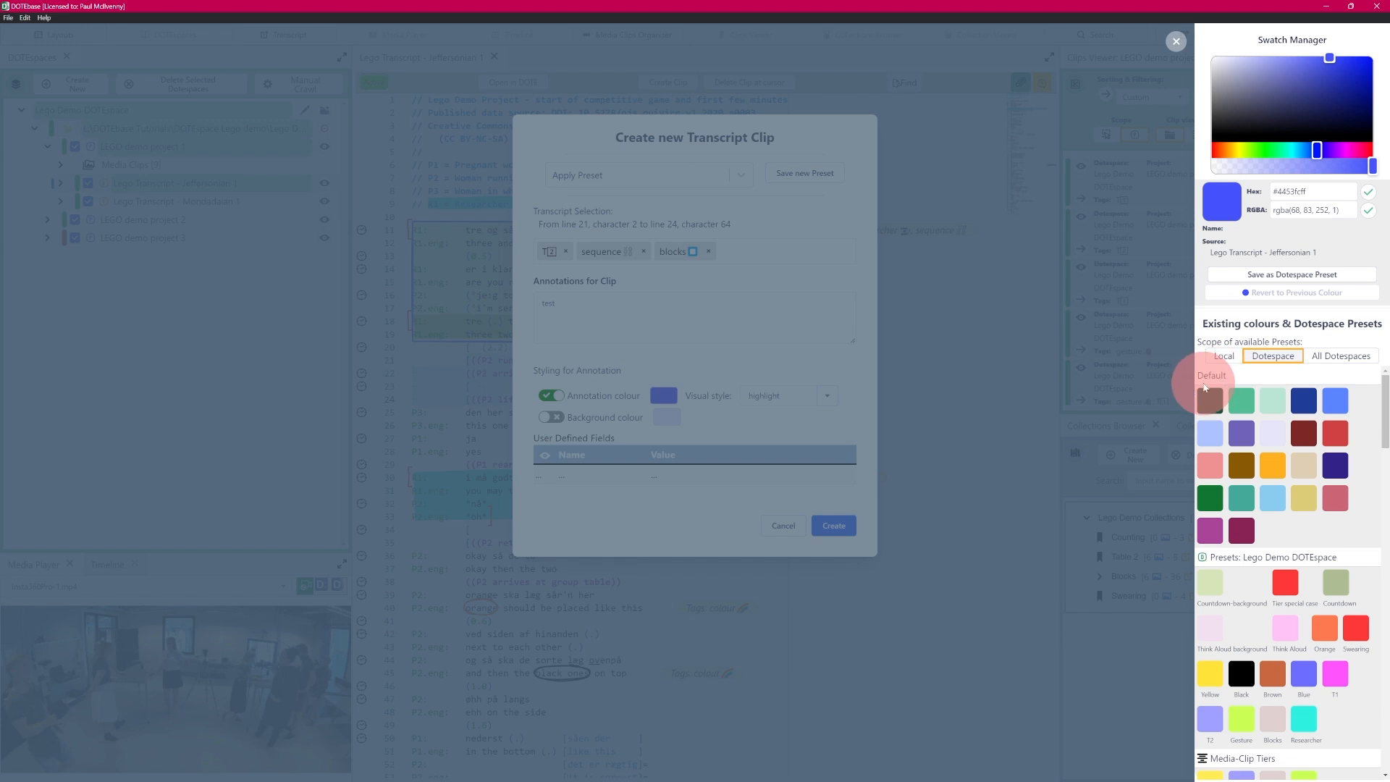
Step: Pick the dark red Default swatch as the annotation colour and close Swatch Manager
click(1304, 434)
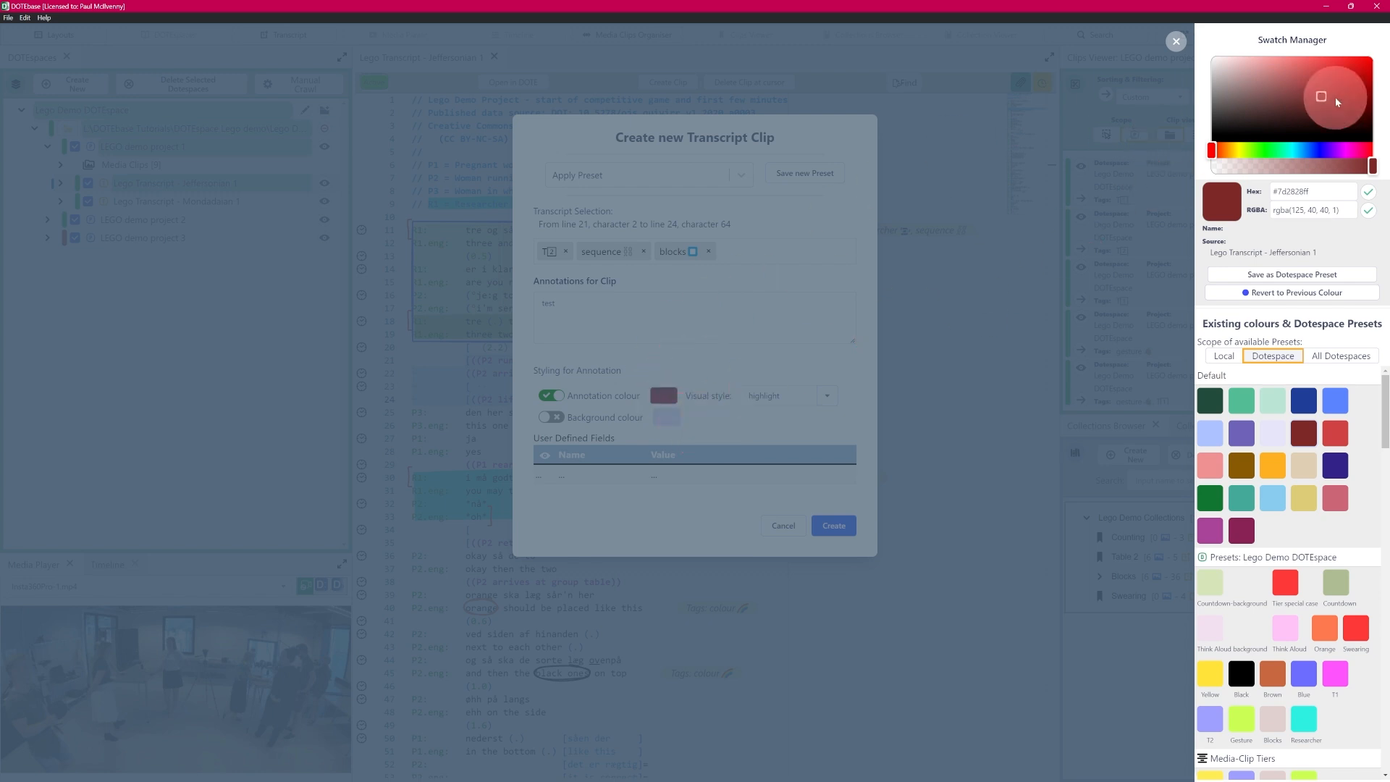
click(1174, 41)
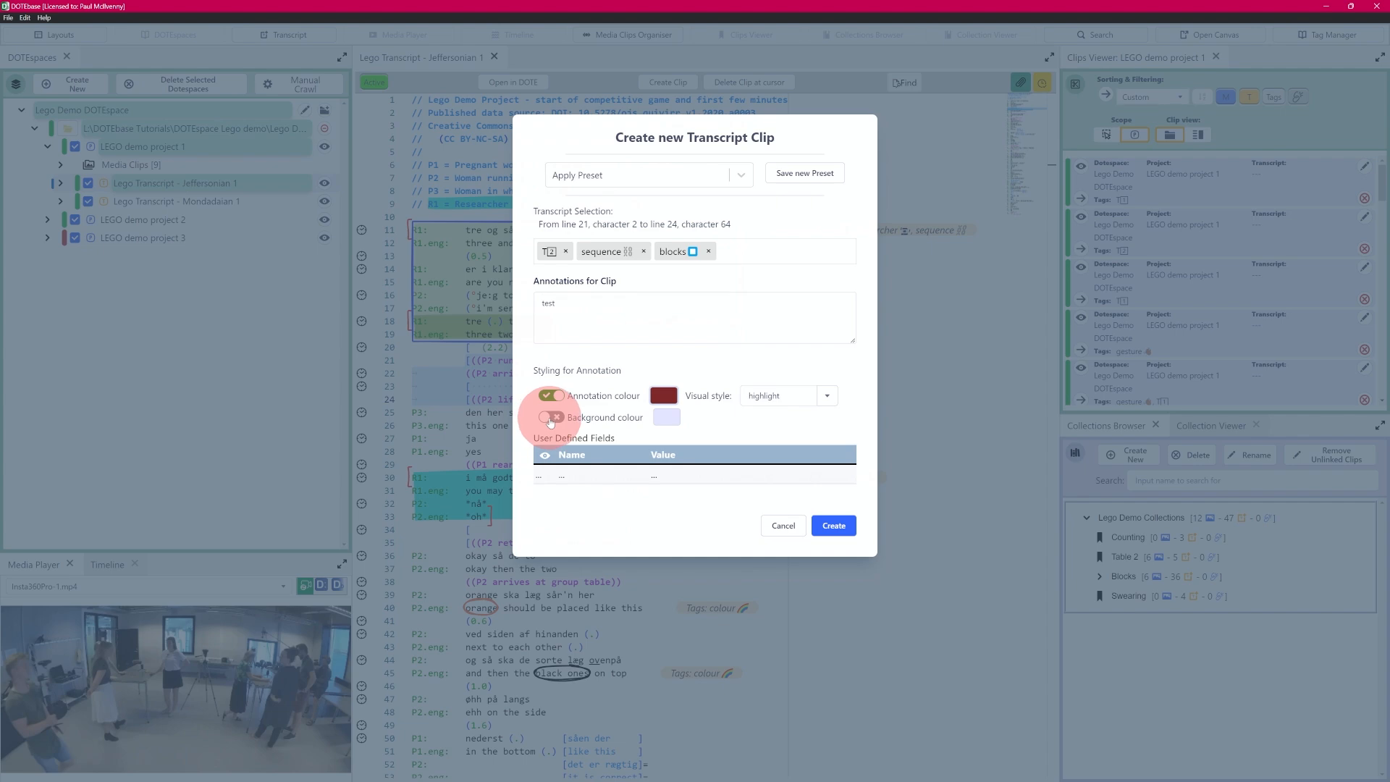
Step: Create the lines 21–24 clip and check its dark-red highlight, tags and 'test' note
click(833, 526)
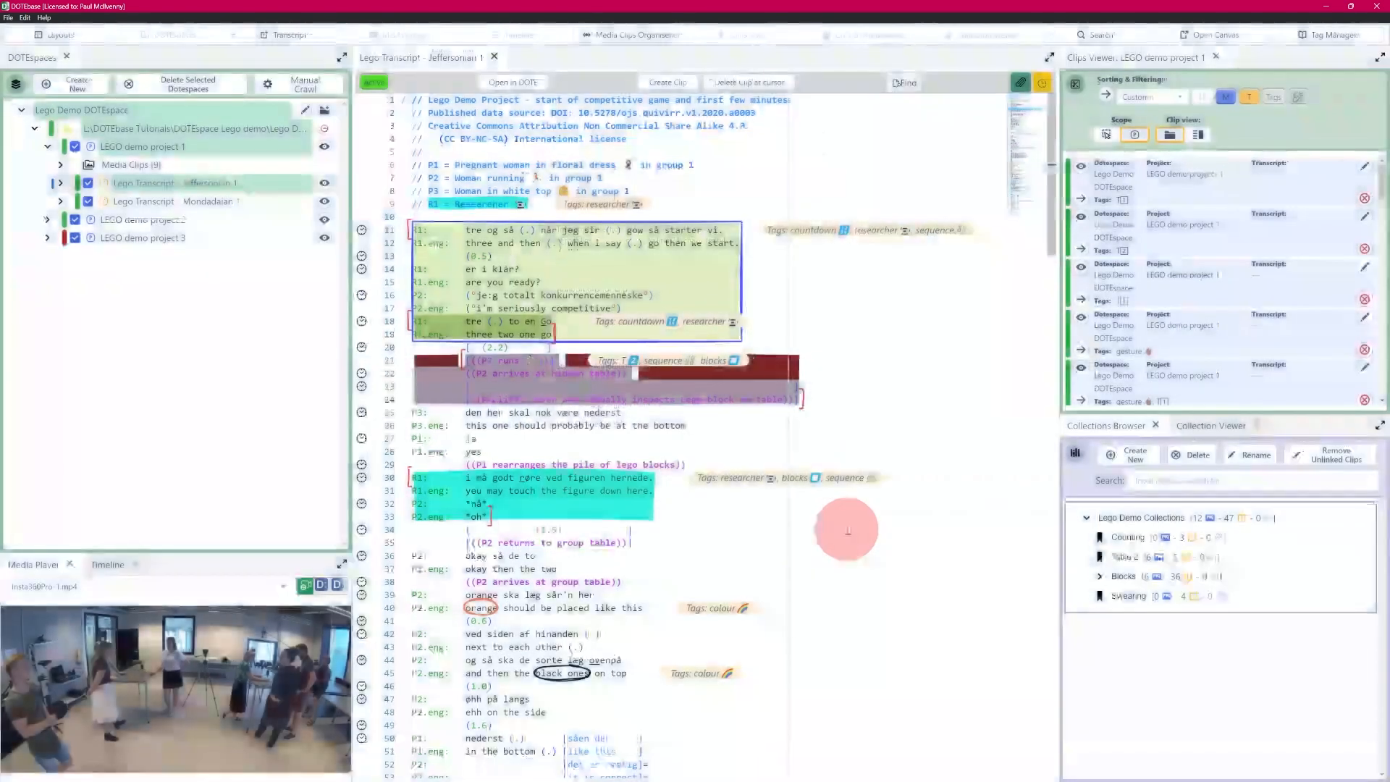
click(558, 431)
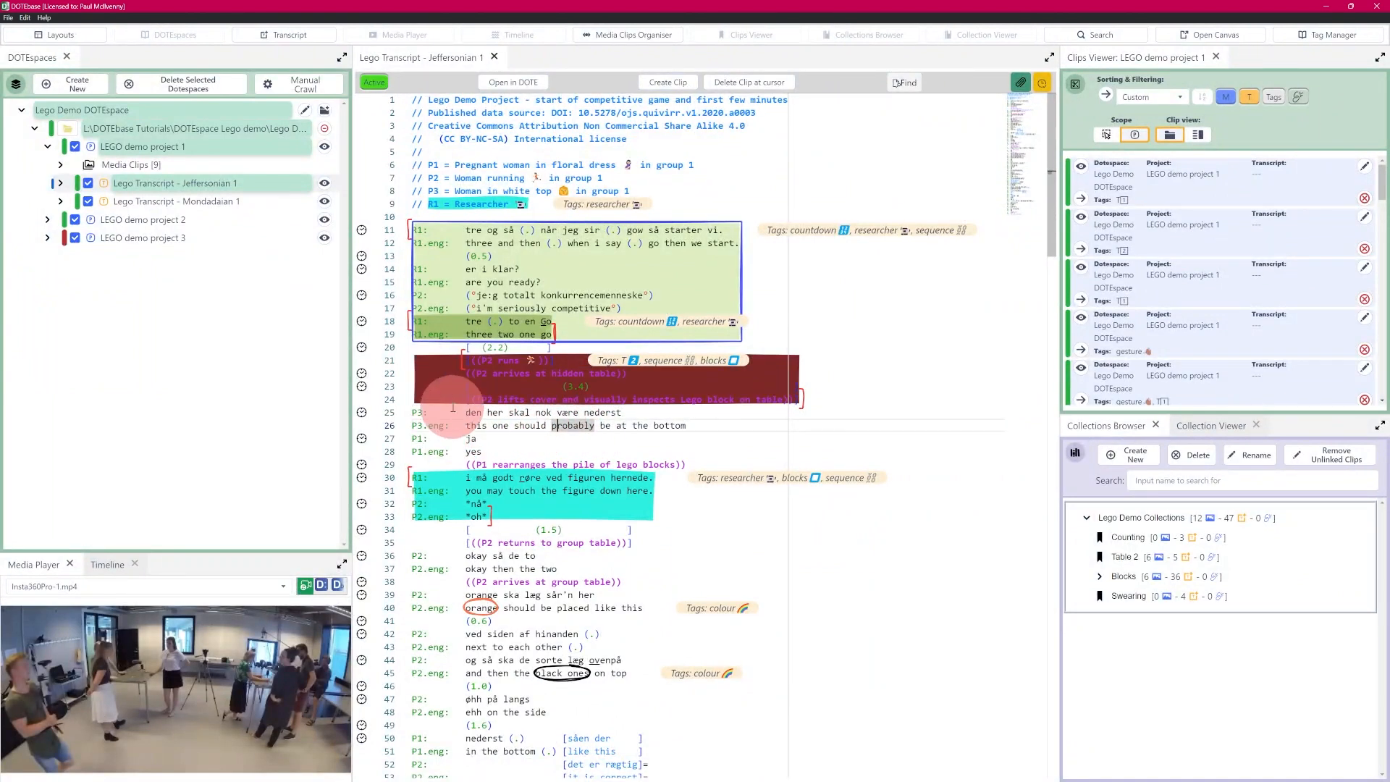
mouse_move(791, 380)
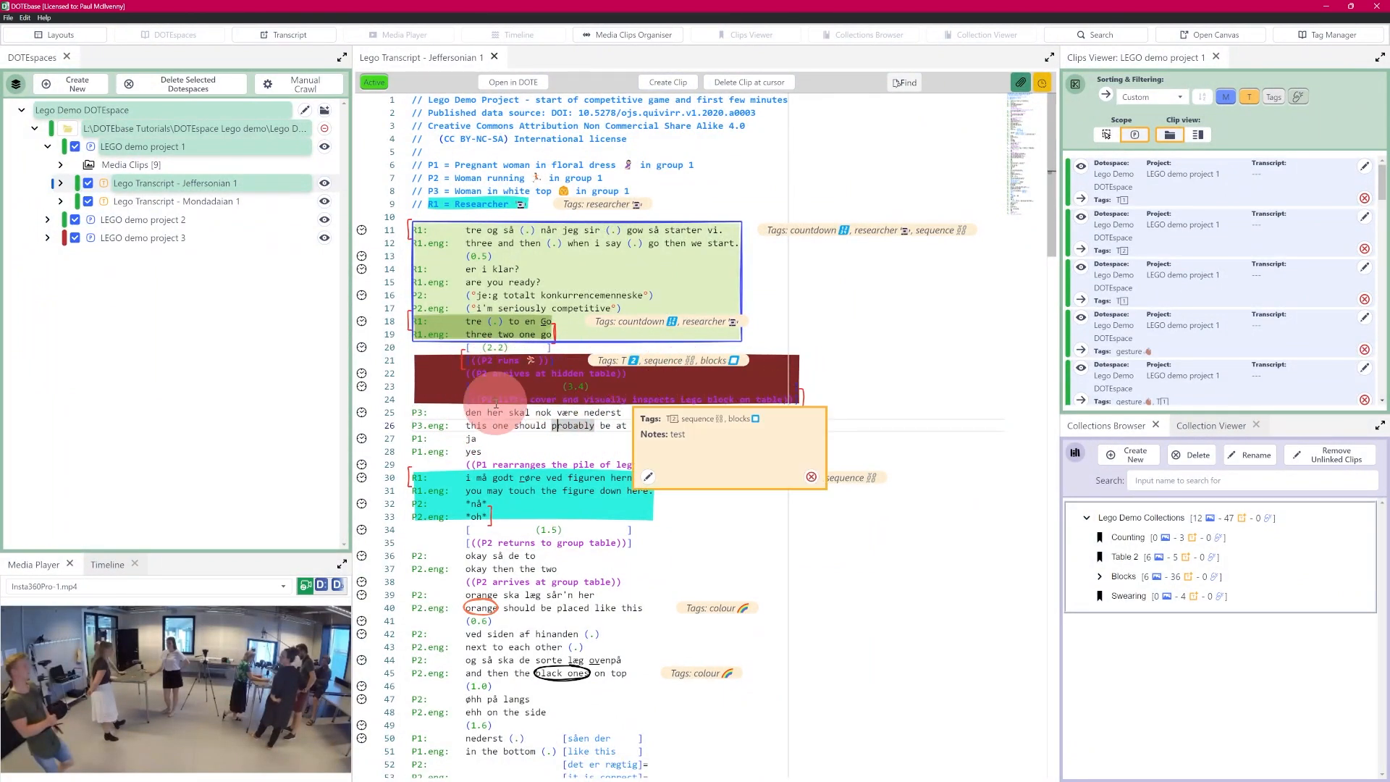
mouse_move(705, 381)
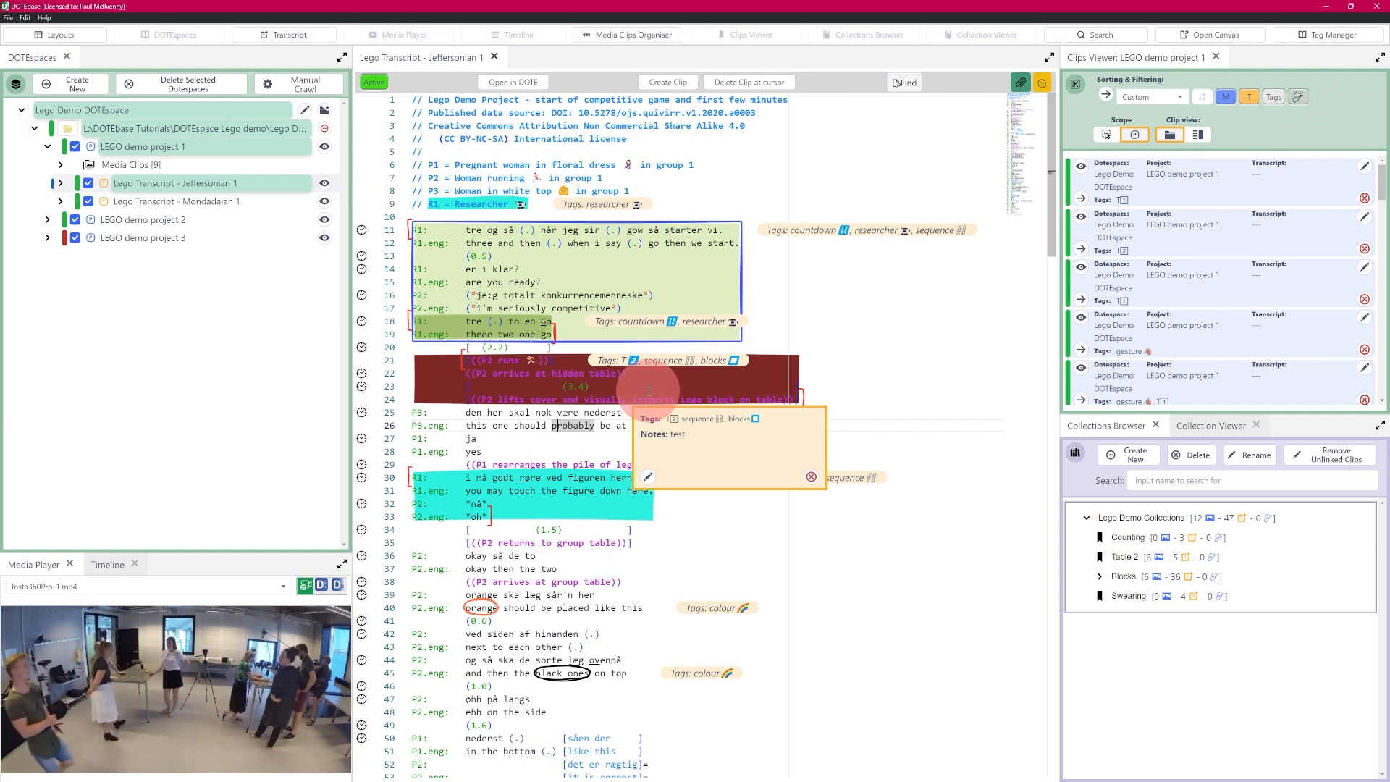
right_click(625, 387)
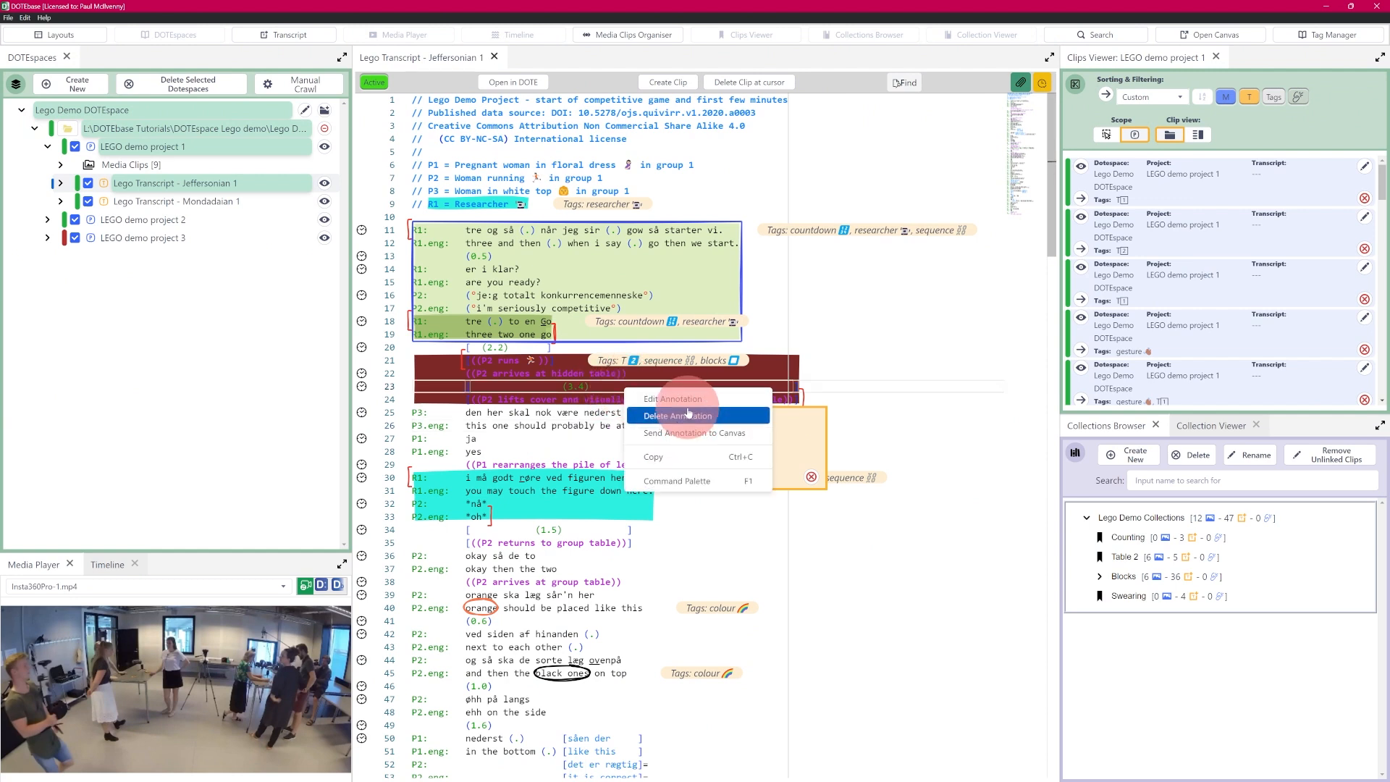
drag(580, 413, 577, 419)
mouse_move(603, 385)
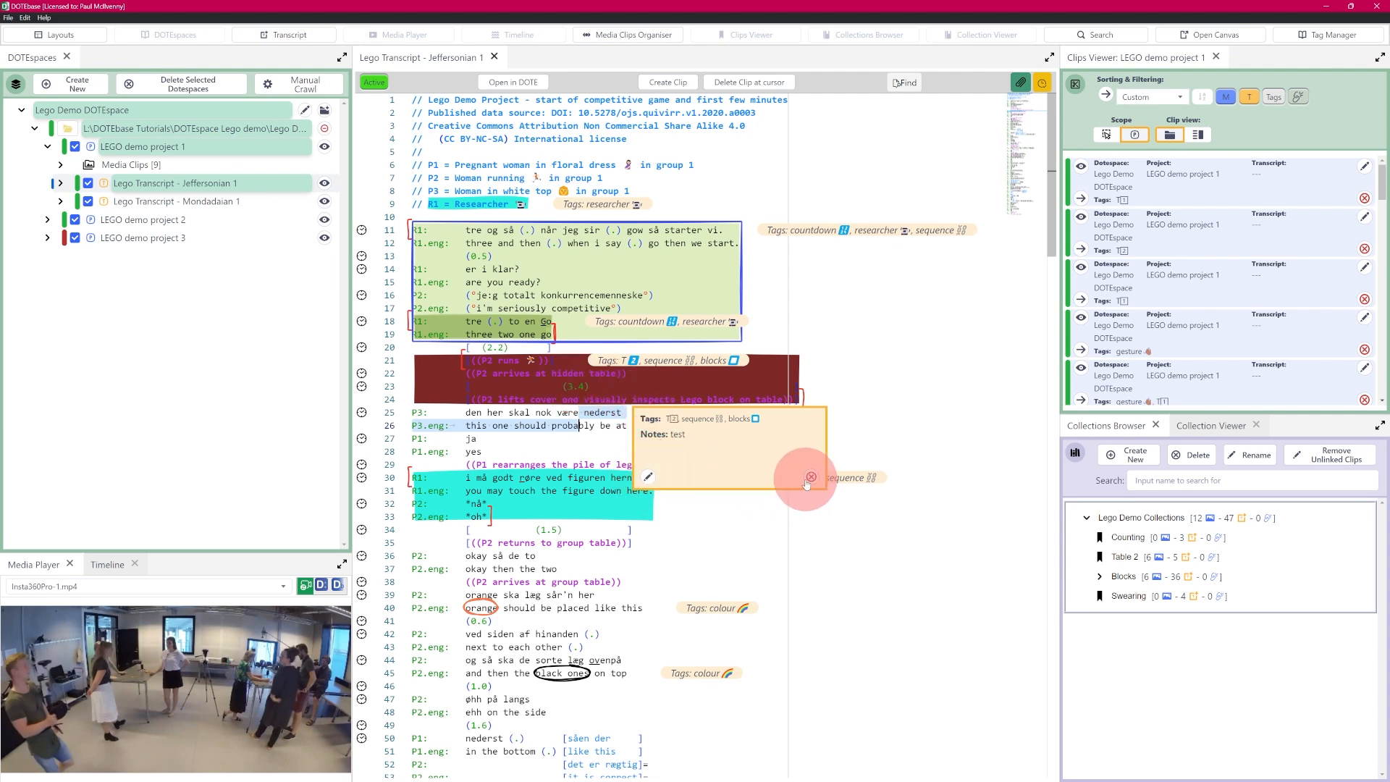
Step: Make the clip colour a translucent pale red (#d97a7a73) and save the clip
click(647, 479)
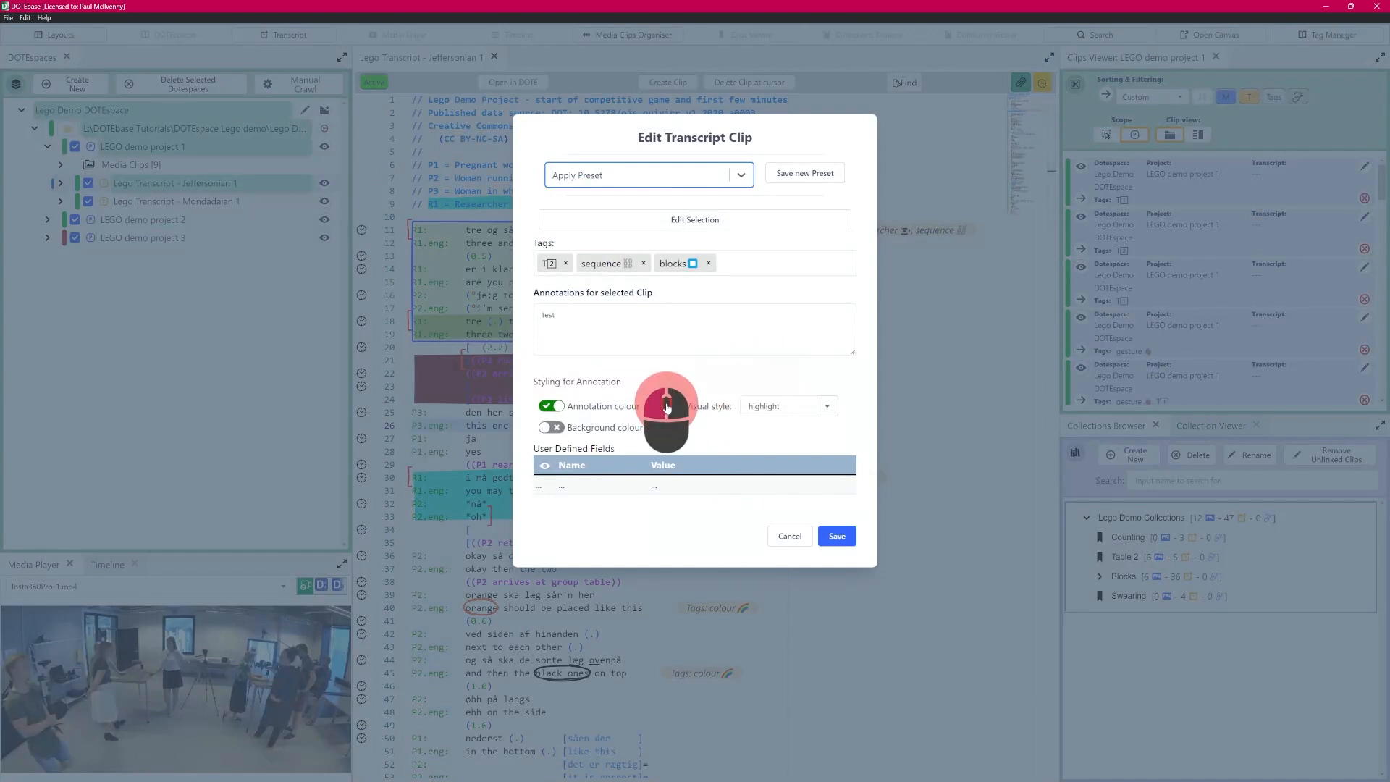
click(667, 408)
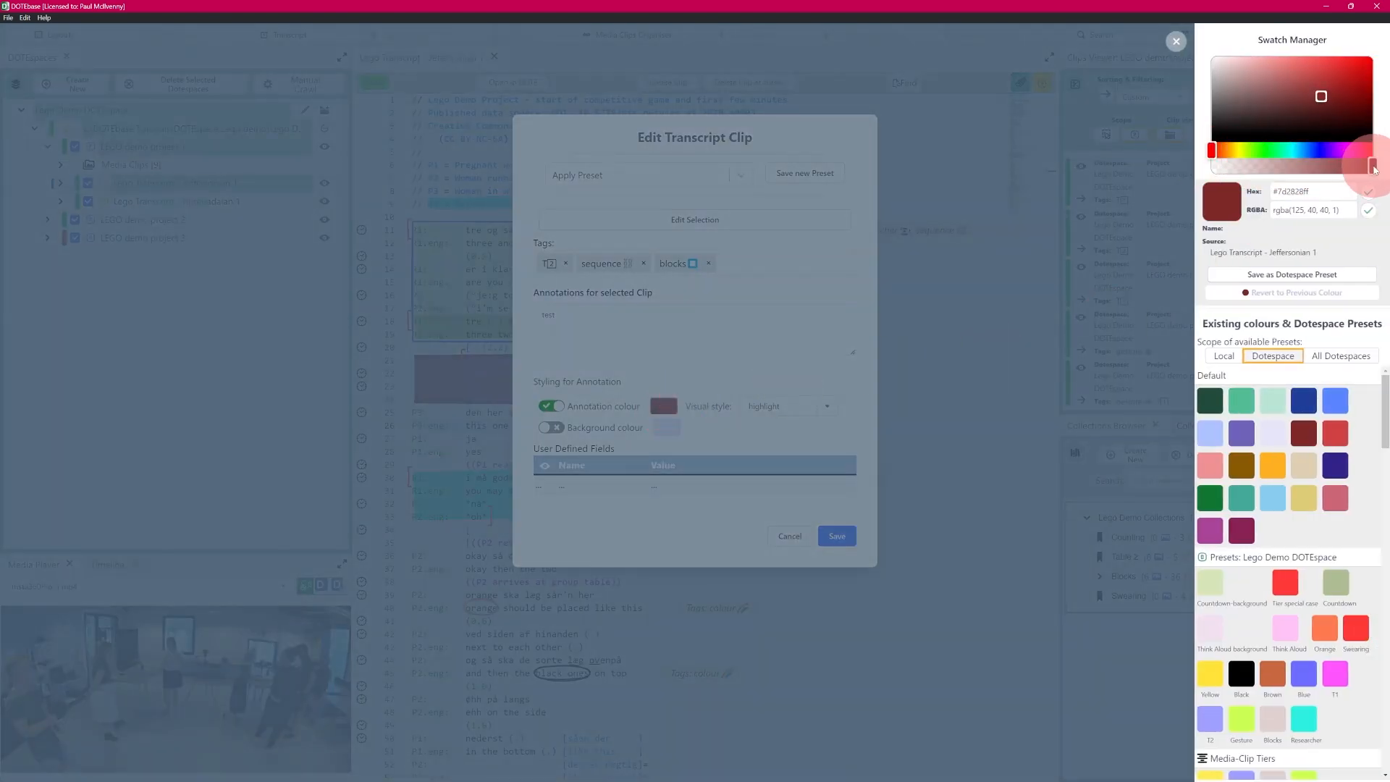
drag(1374, 168, 1286, 168)
mouse_move(1325, 102)
mouse_down()
mouse_move(1309, 68)
mouse_move(1282, 67)
mouse_up()
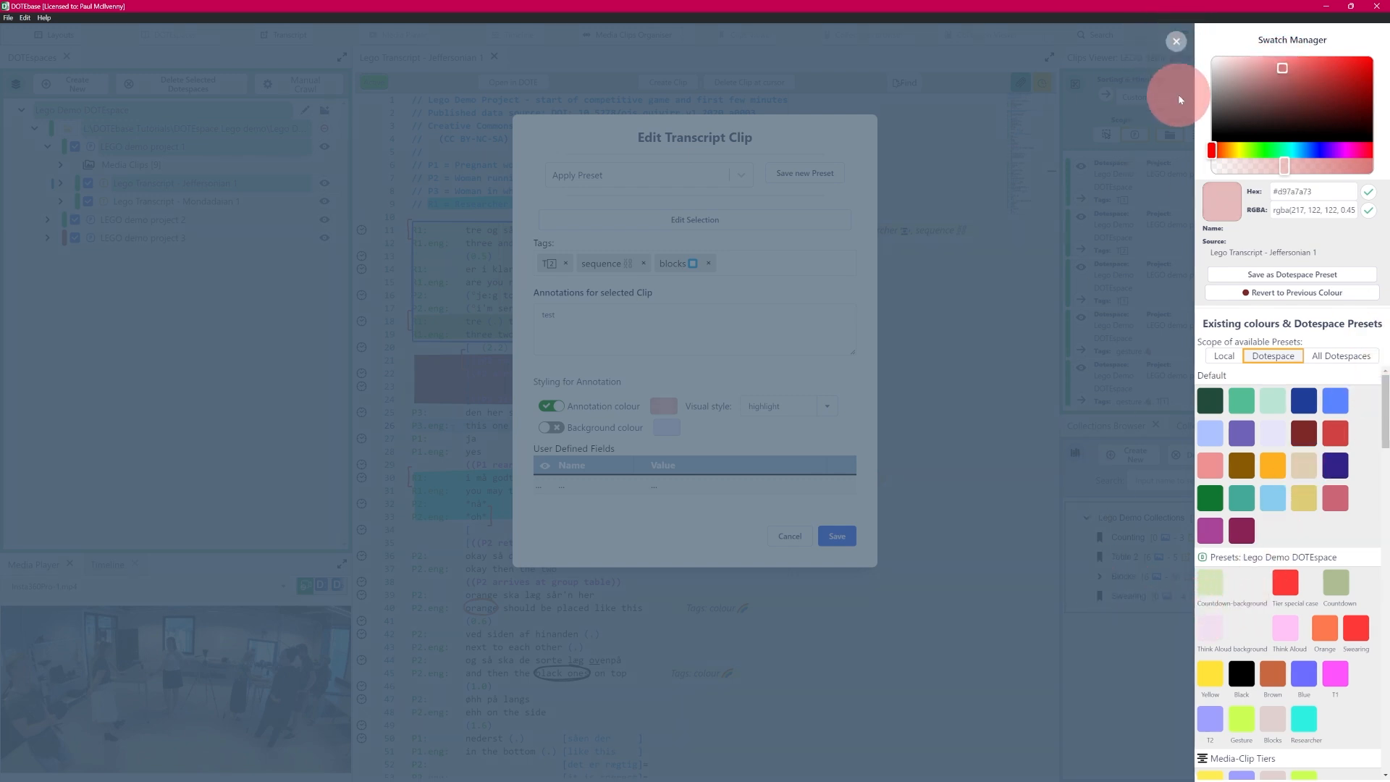
click(1176, 42)
click(838, 537)
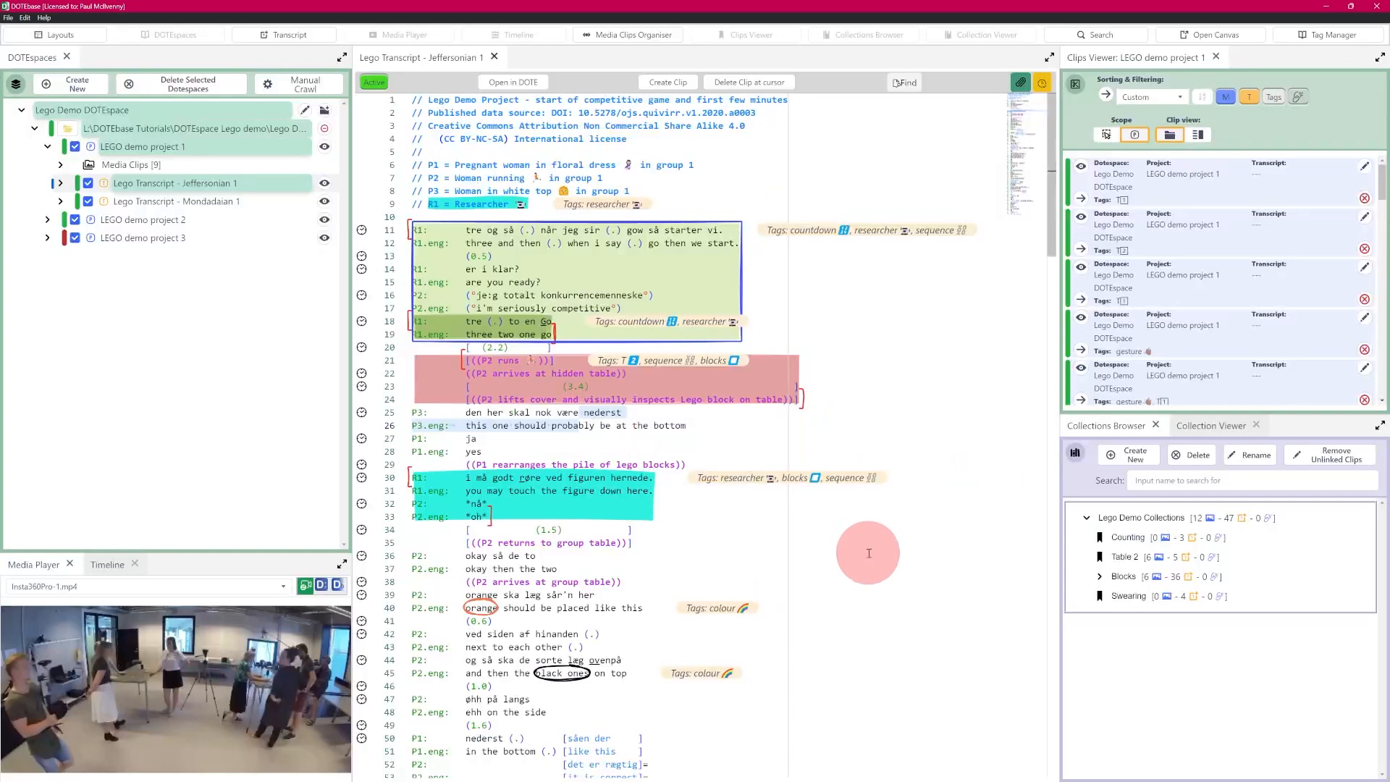
click(623, 427)
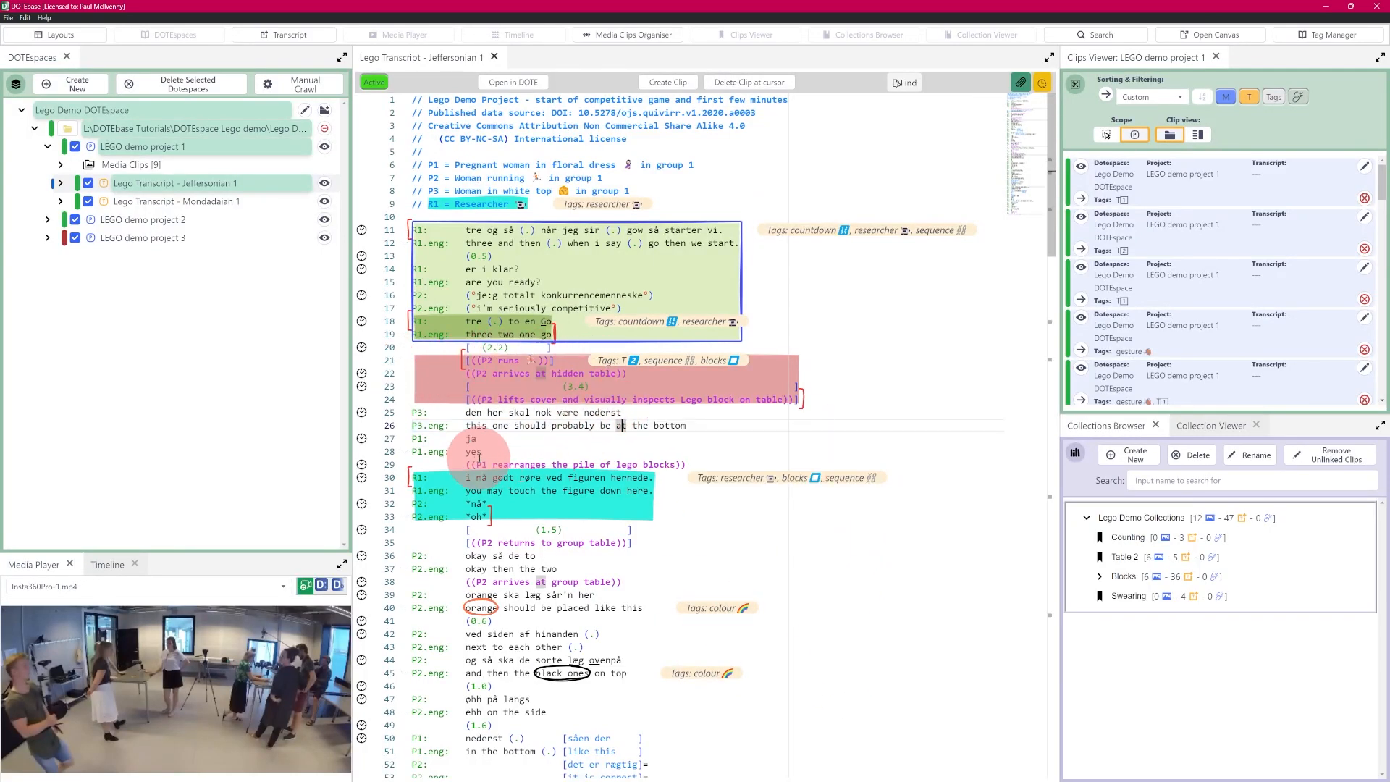
click(545, 417)
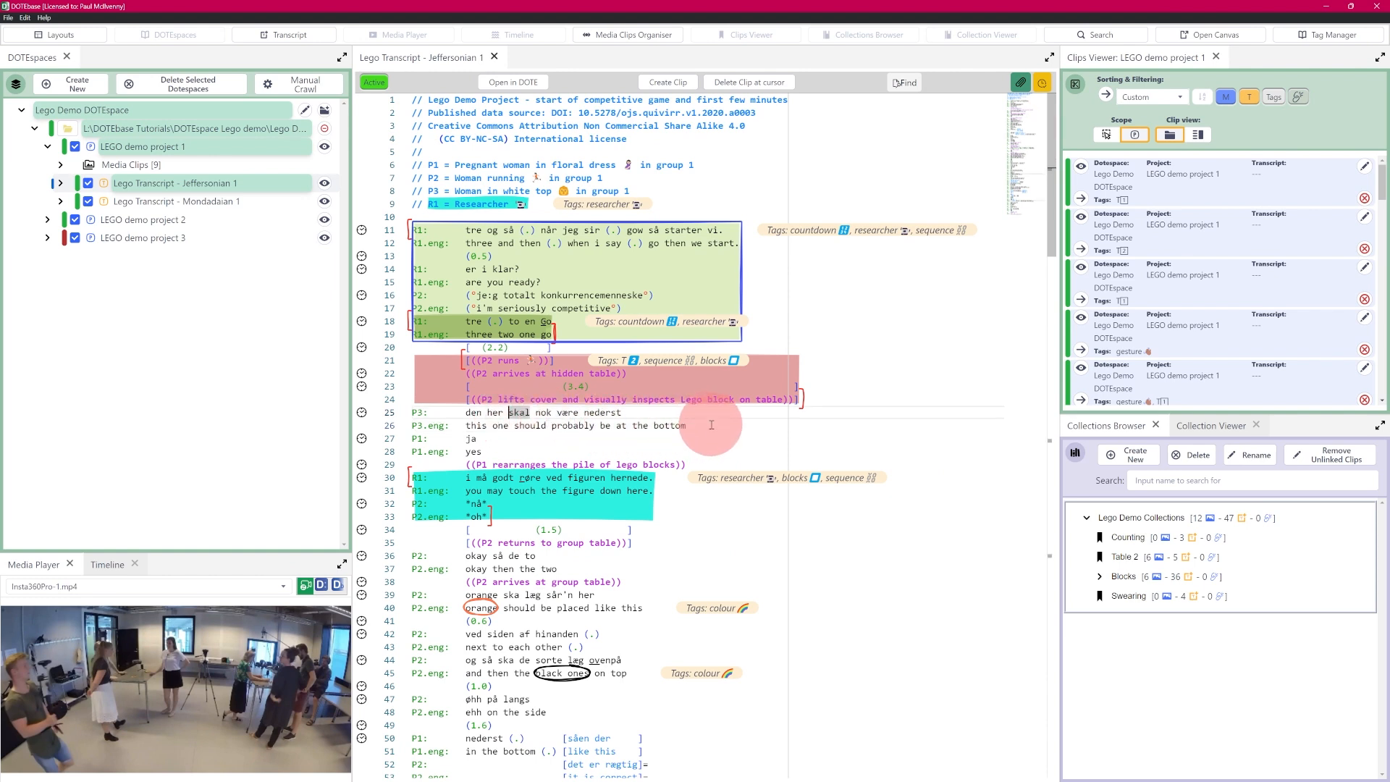
mouse_move(536, 418)
mouse_down()
mouse_move(516, 386)
mouse_move(531, 375)
mouse_move(545, 425)
mouse_up()
click(568, 426)
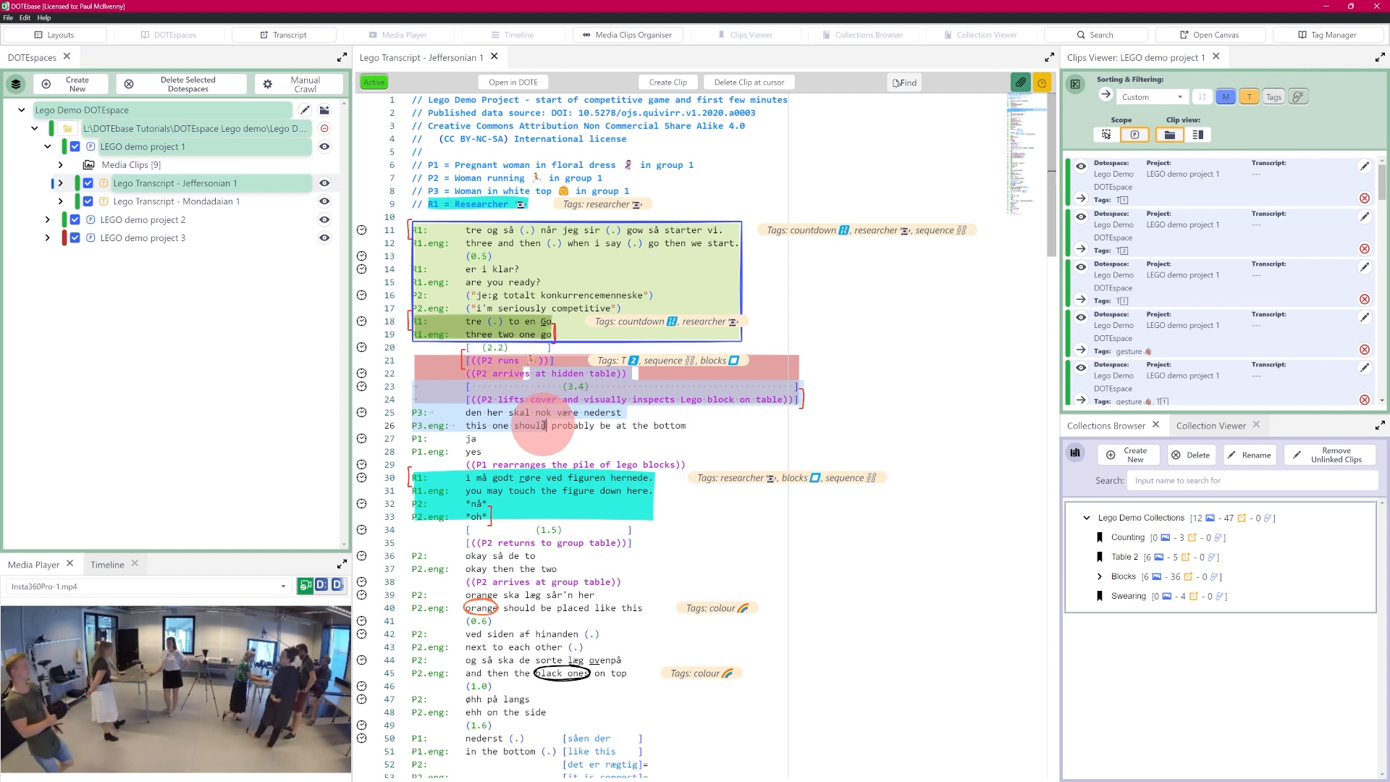
click(547, 426)
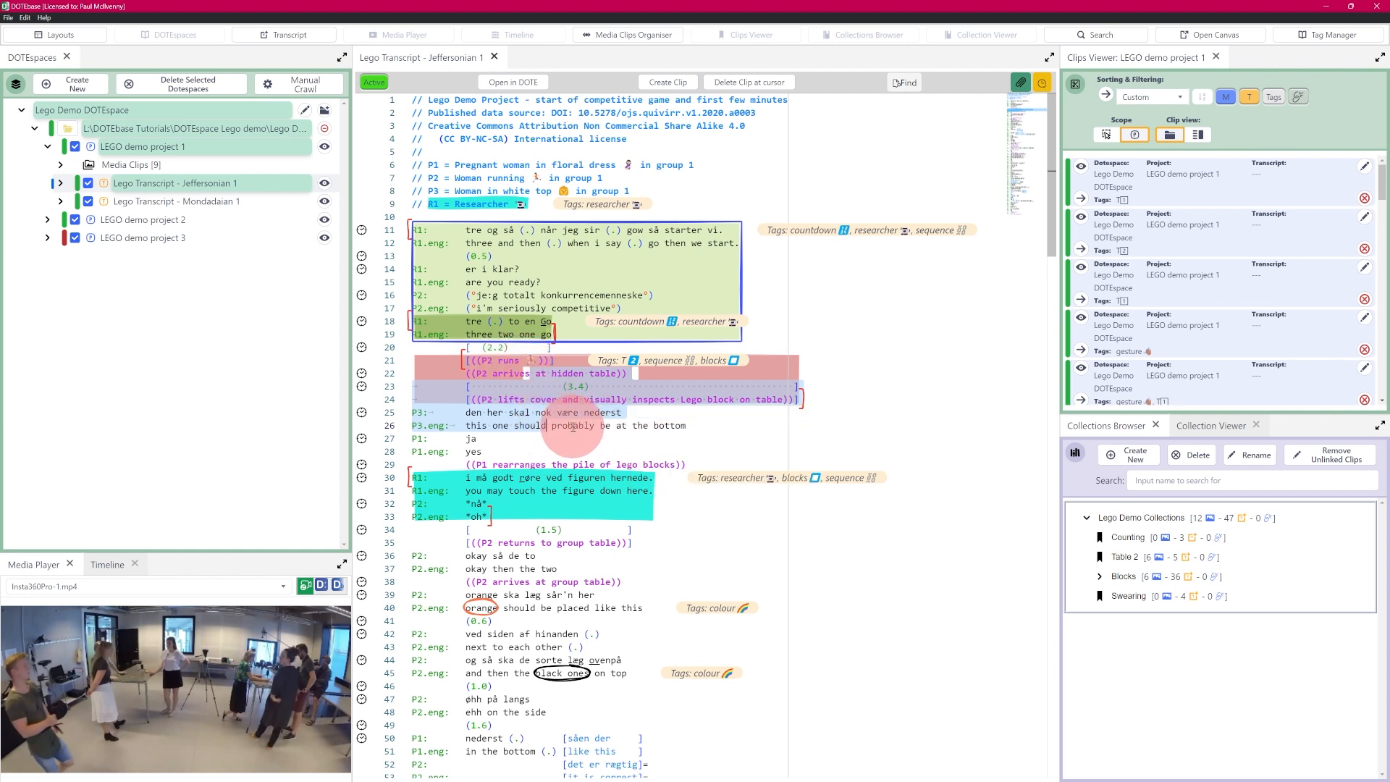
click(584, 425)
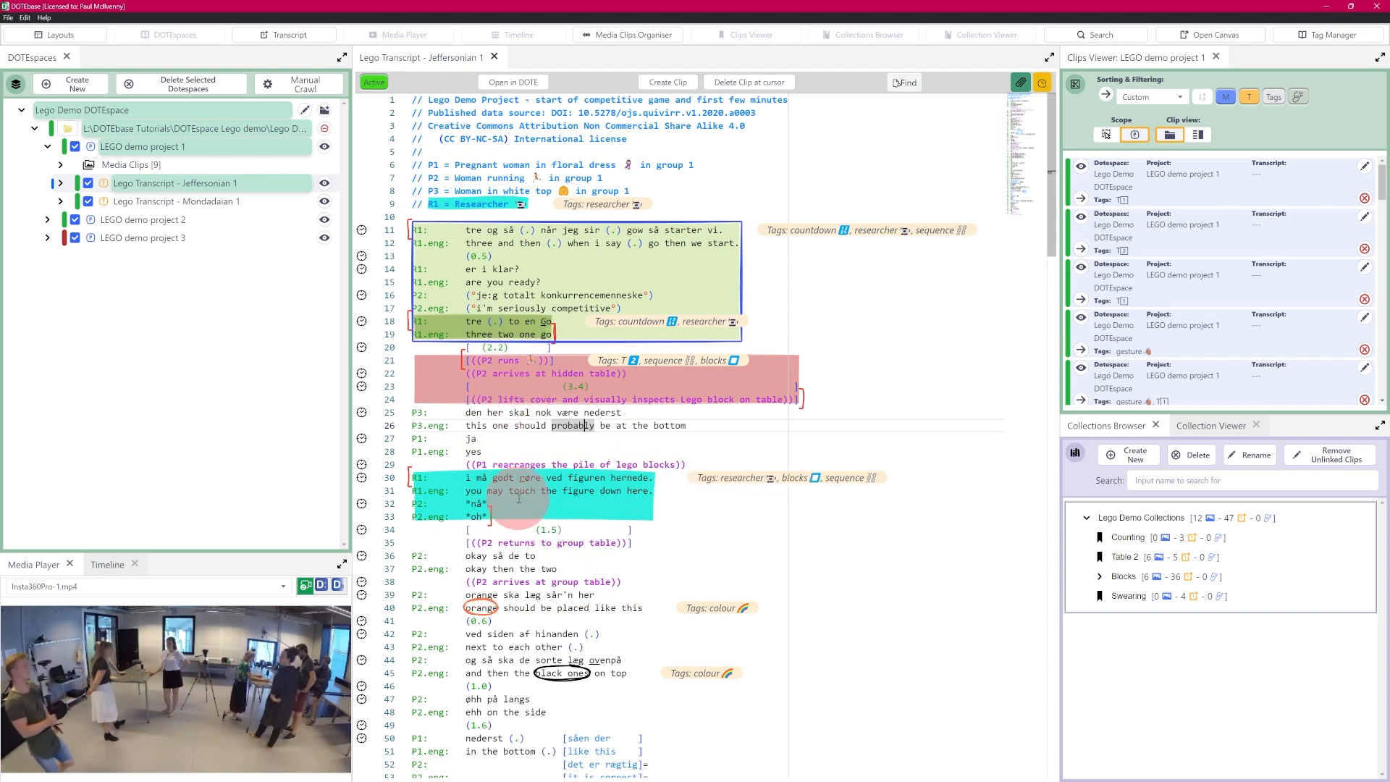
mouse_move(506, 360)
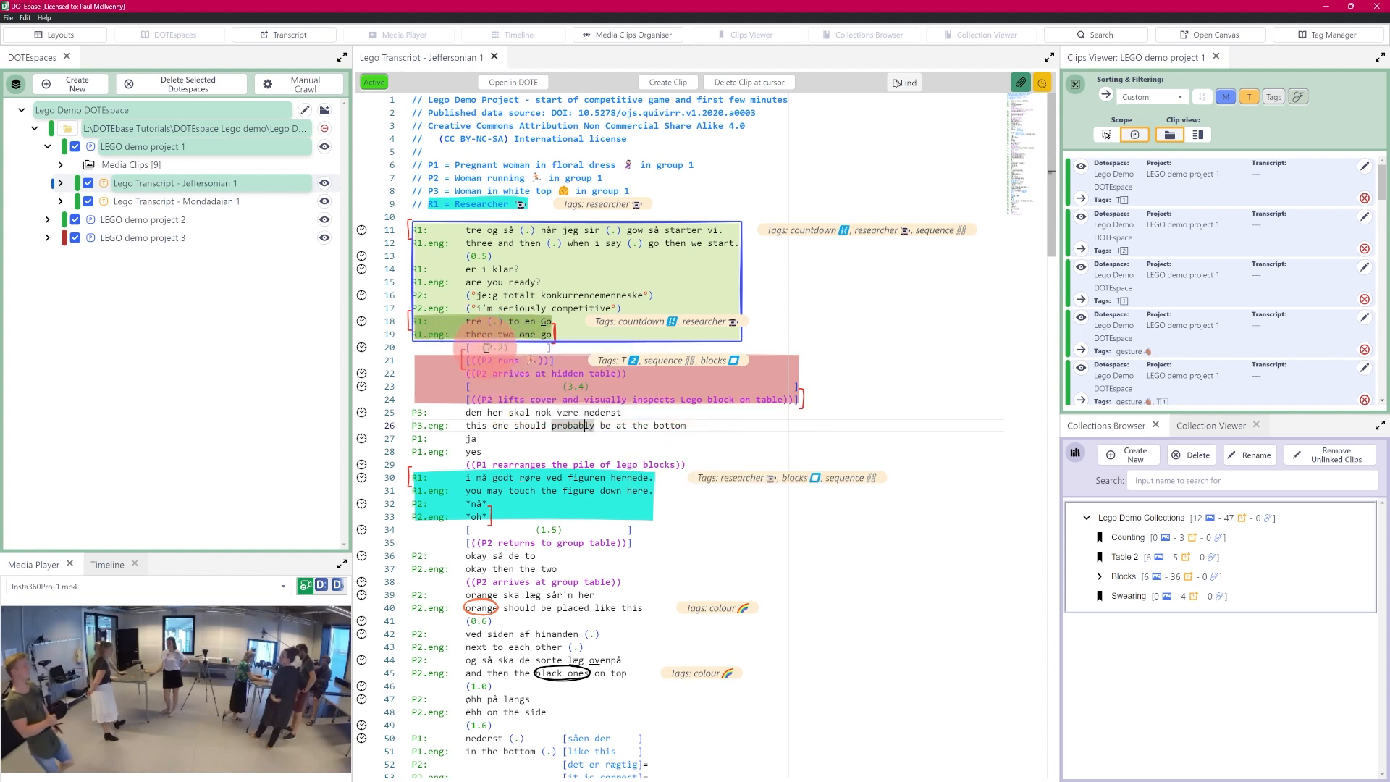
Step: Reset the pale-red clip's text range to lines 20–24 and save the clip
mouse_move(532, 377)
right_click(538, 379)
click(578, 393)
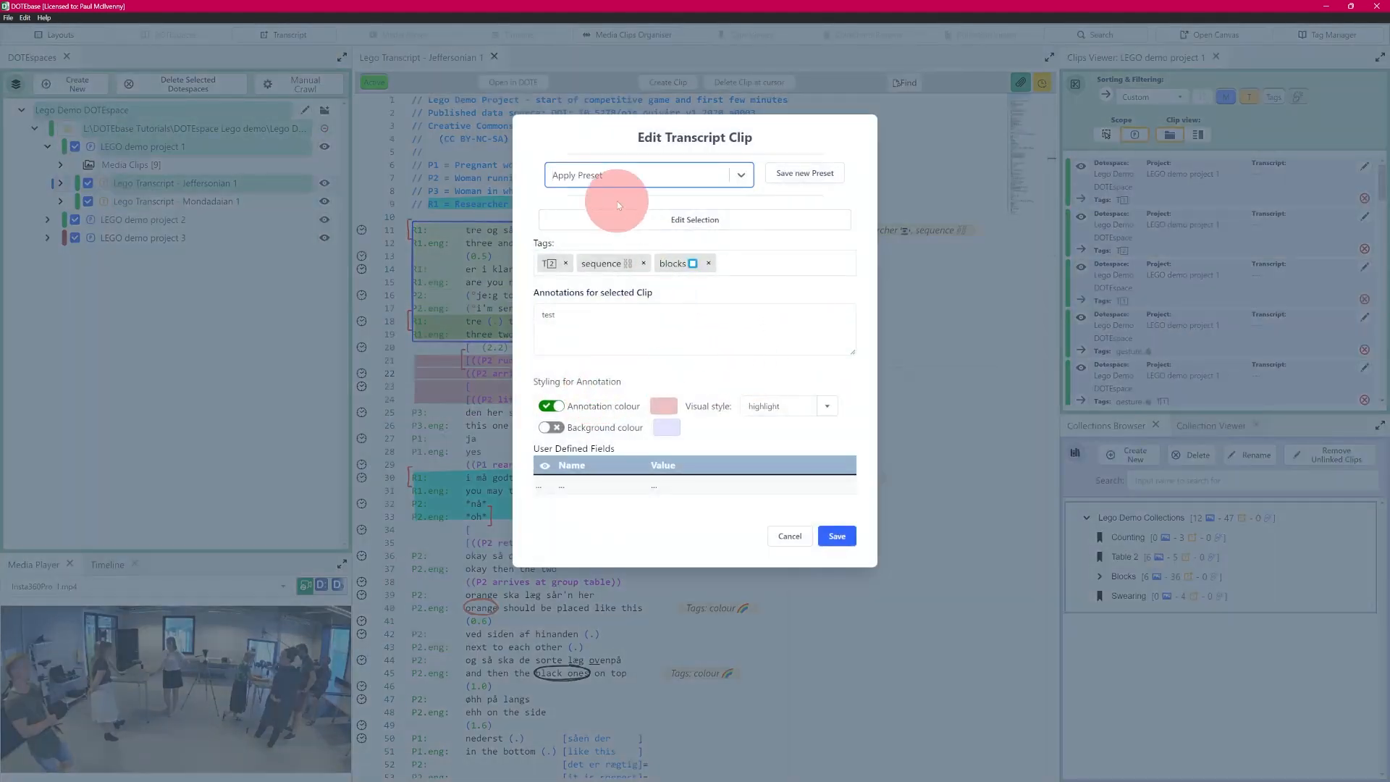
click(701, 220)
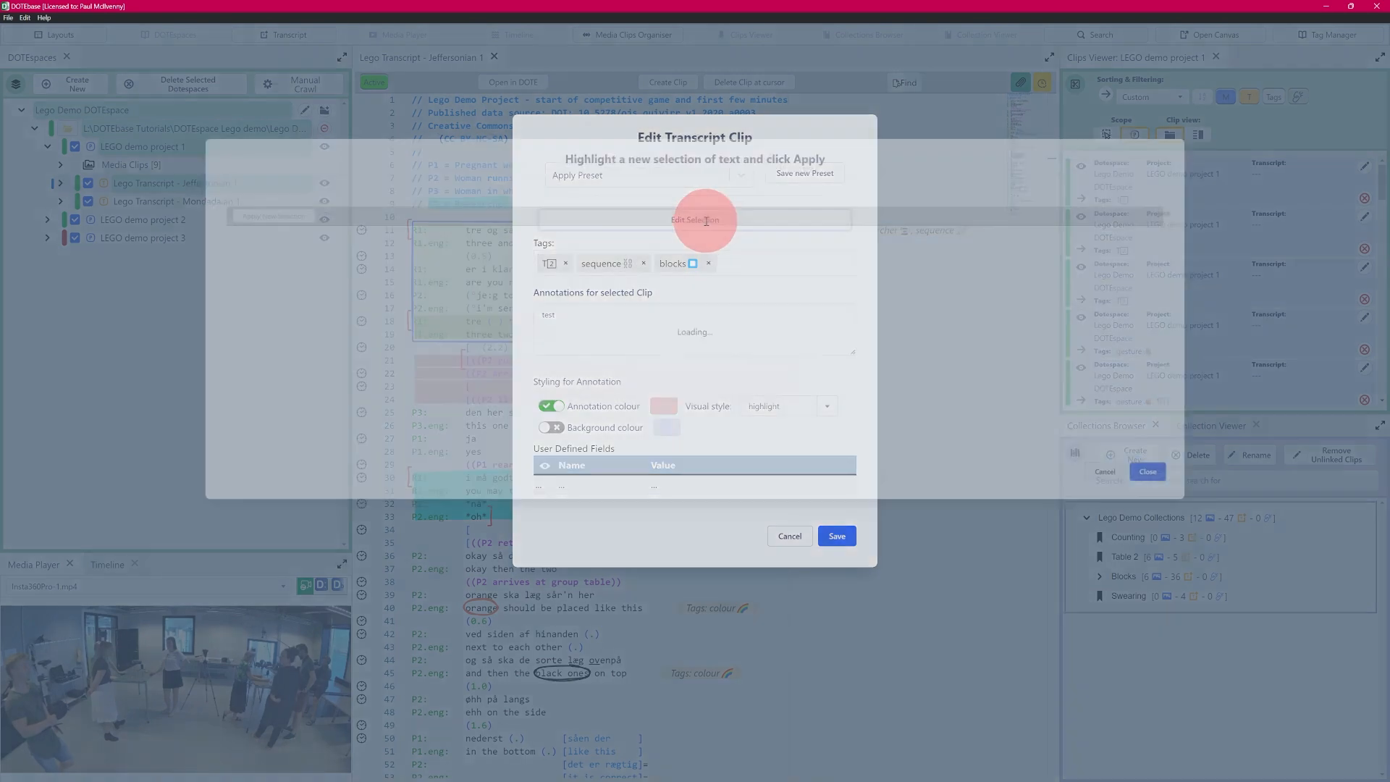
drag(1198, 221, 1190, 231)
drag(291, 352, 359, 314)
click(223, 202)
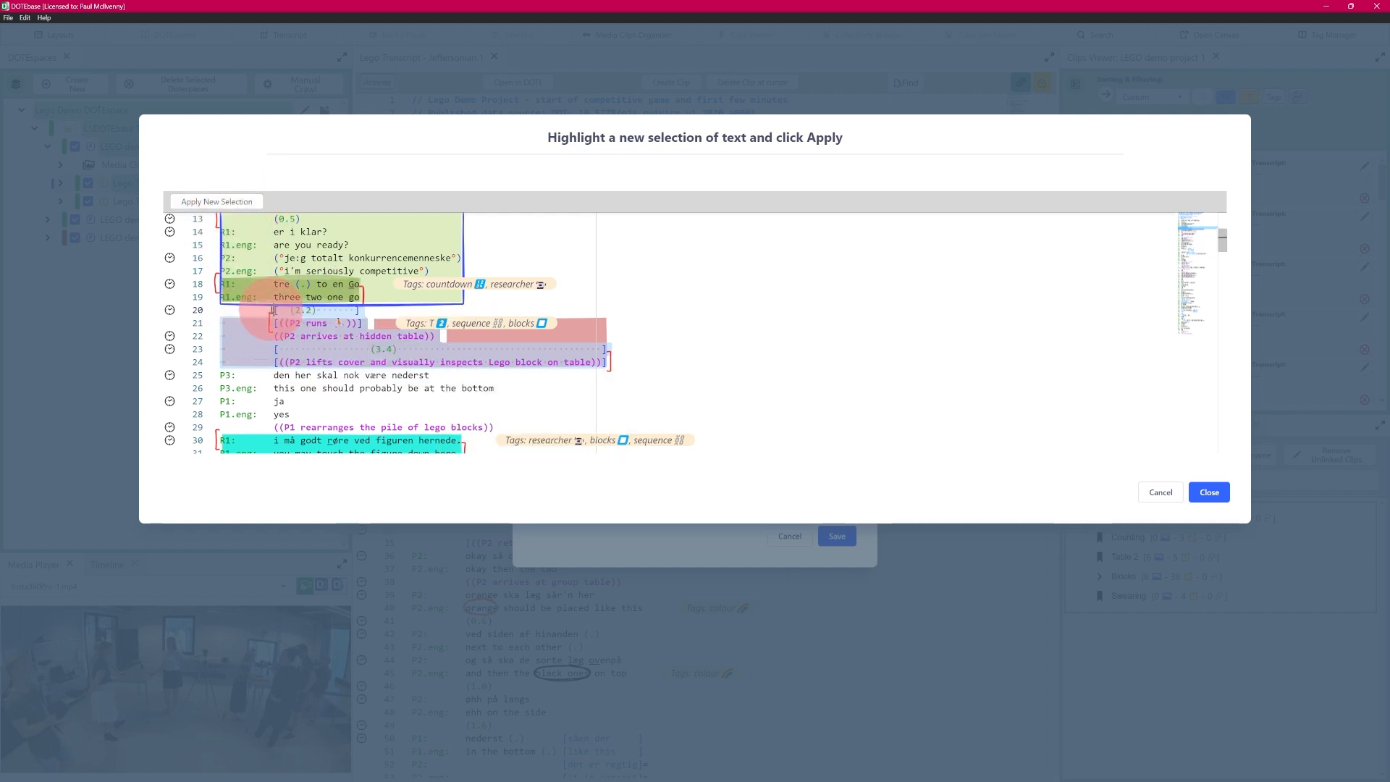
drag(275, 311, 609, 366)
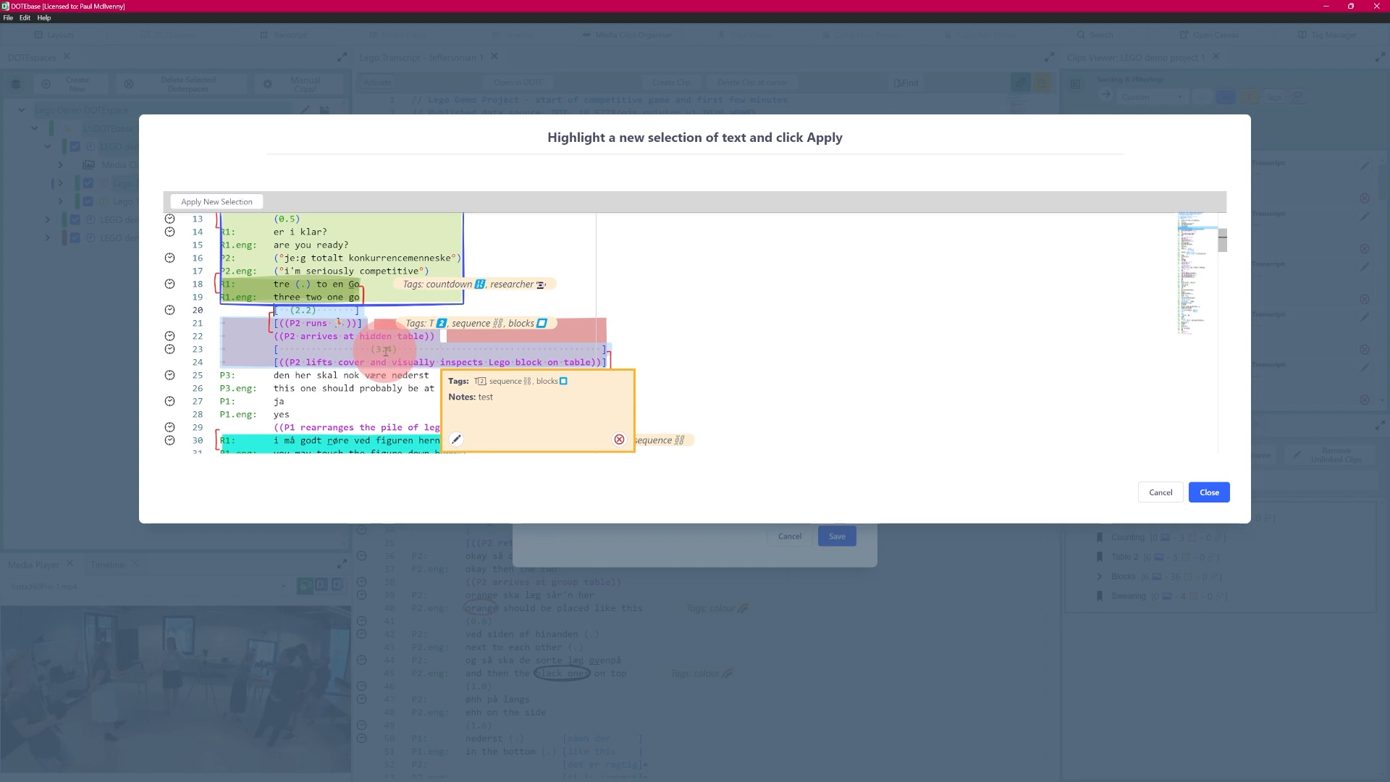
click(229, 202)
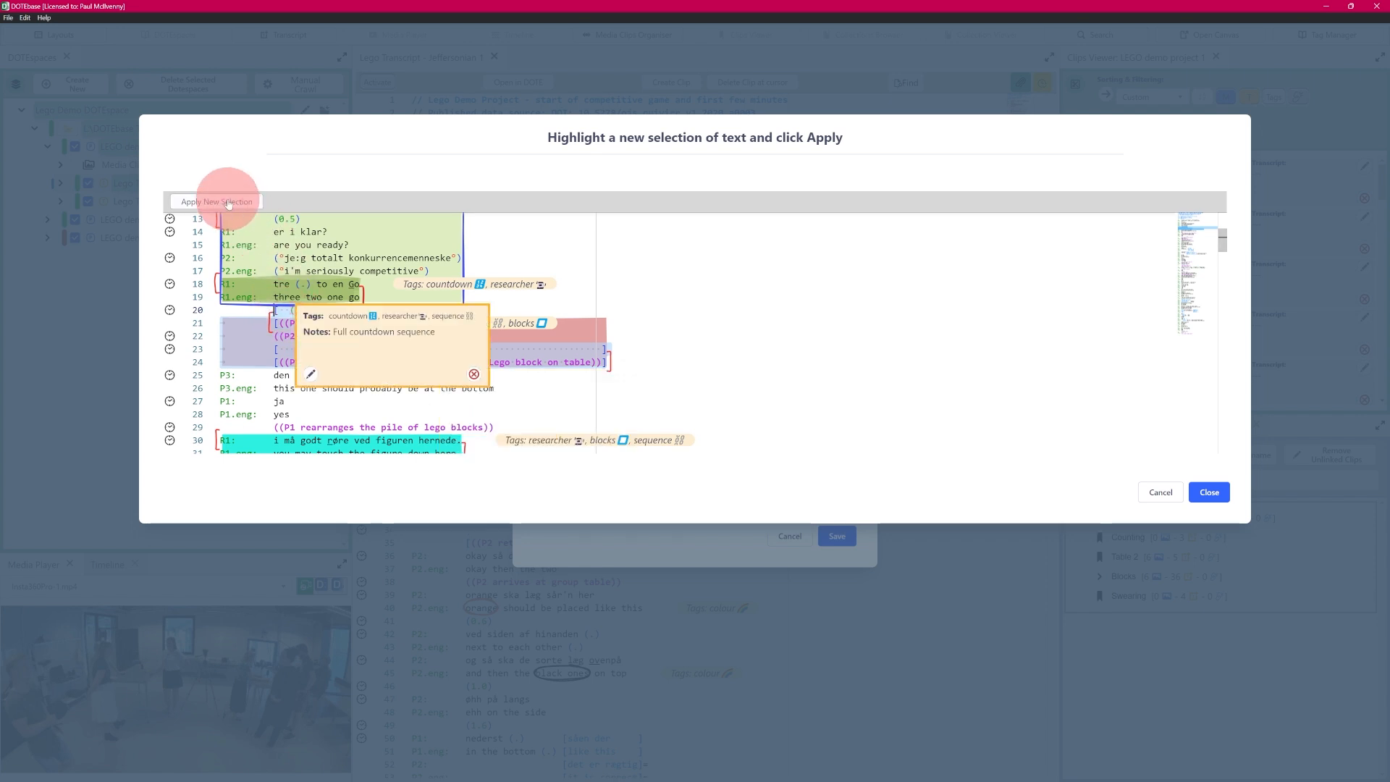
drag(275, 326, 548, 342)
click(1209, 492)
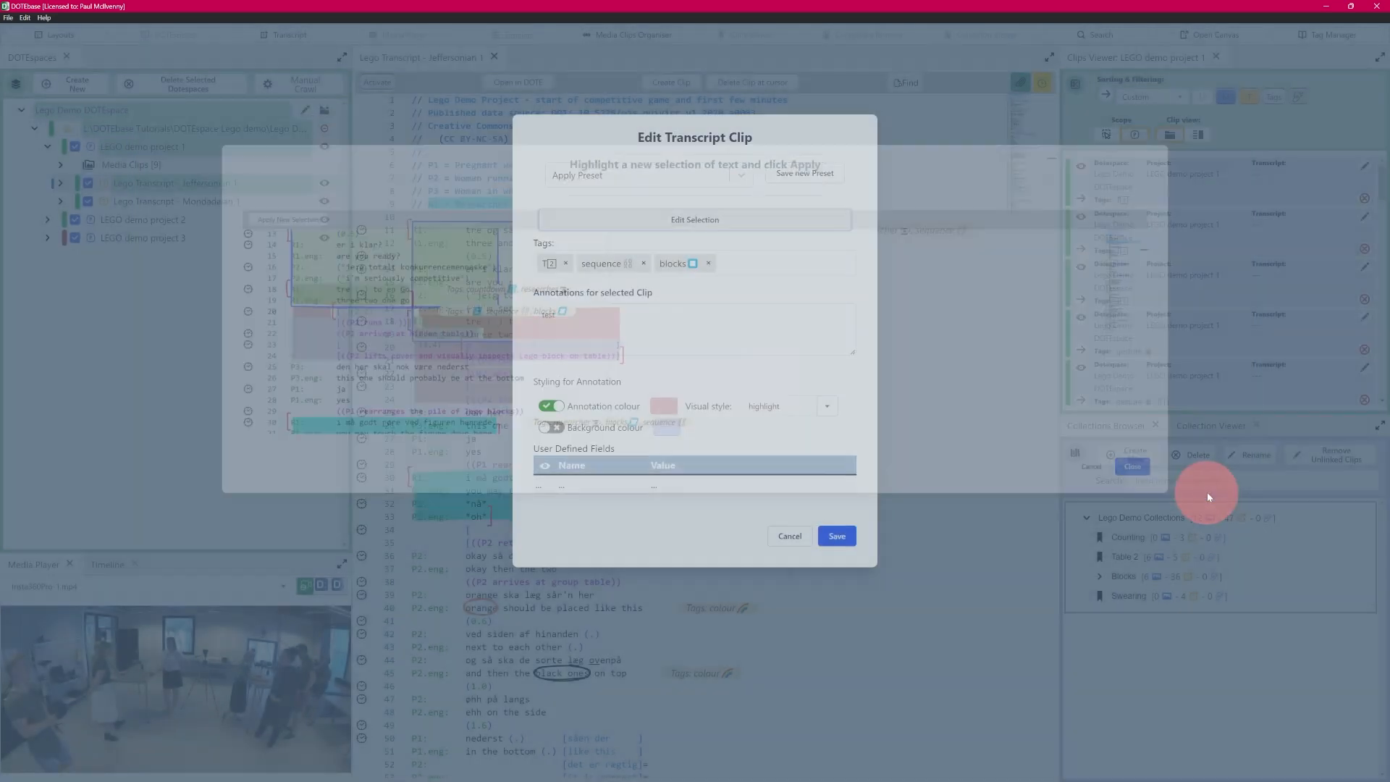
click(837, 536)
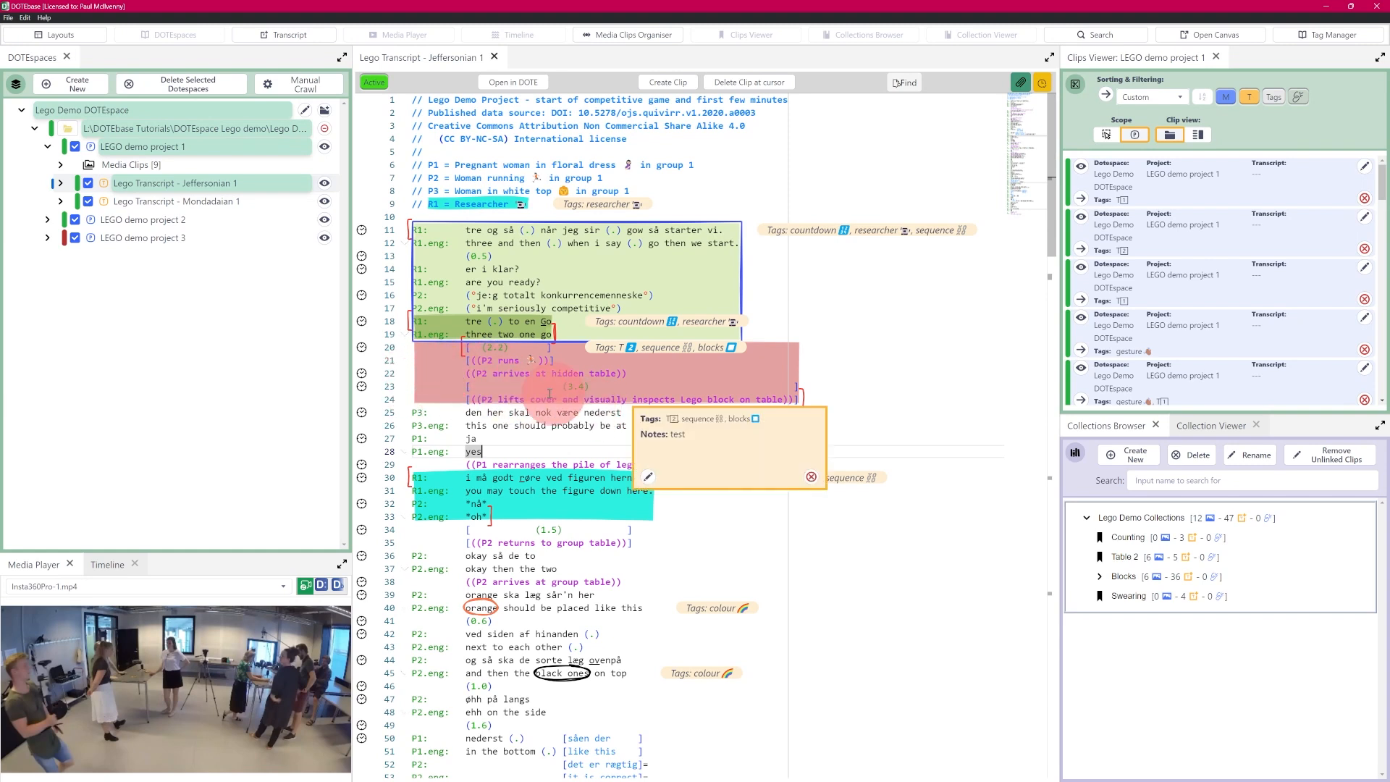
Step: Narrow the pink clip's text range to lines 22–24 and save it
click(649, 478)
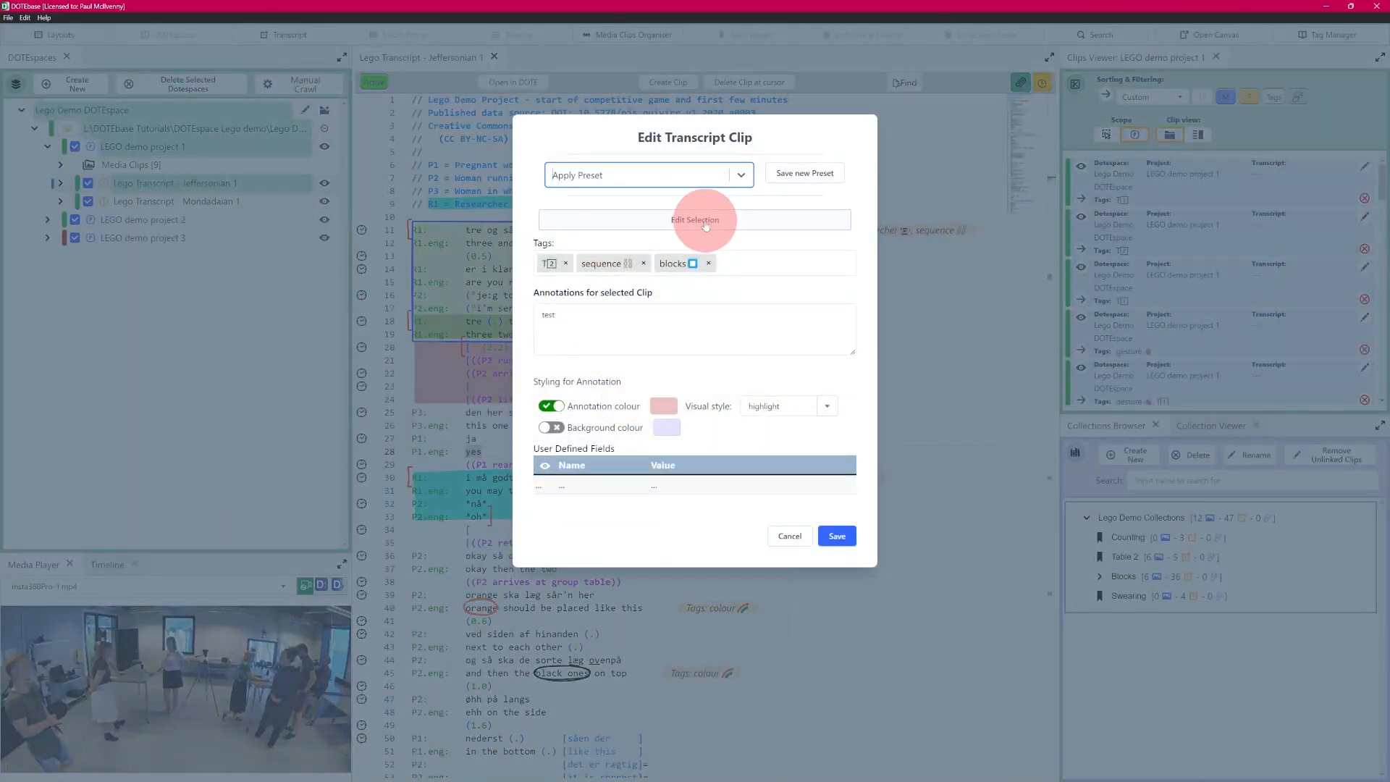
click(671, 226)
drag(1189, 229, 1188, 233)
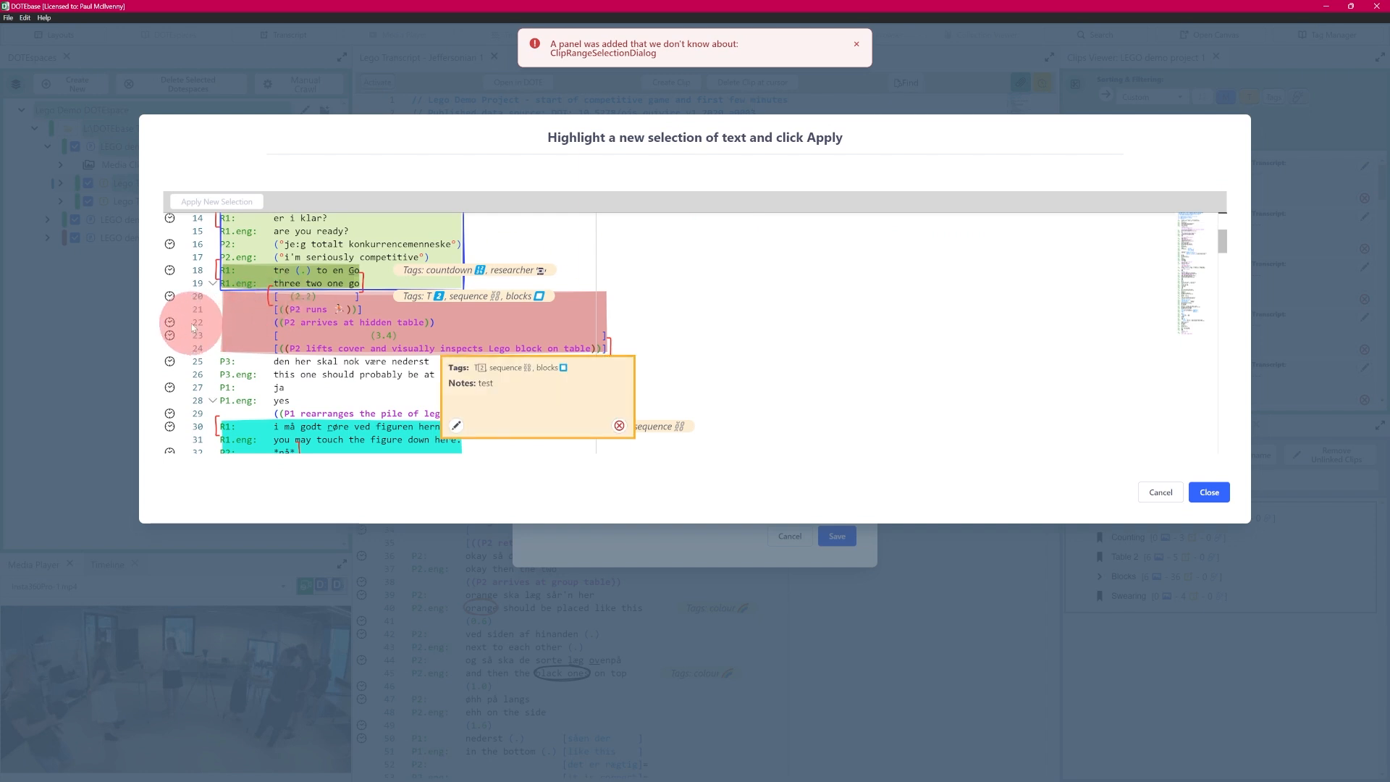
drag(268, 323, 651, 378)
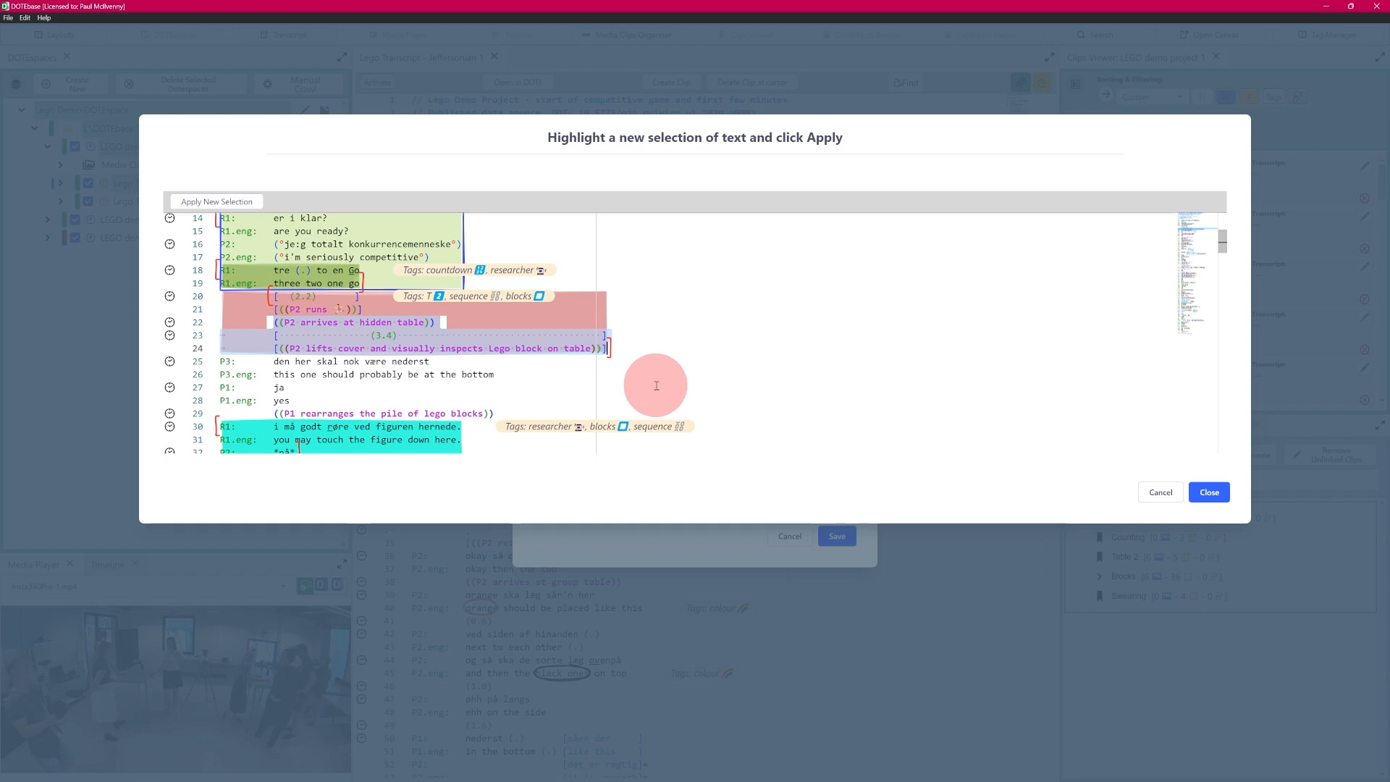
click(228, 206)
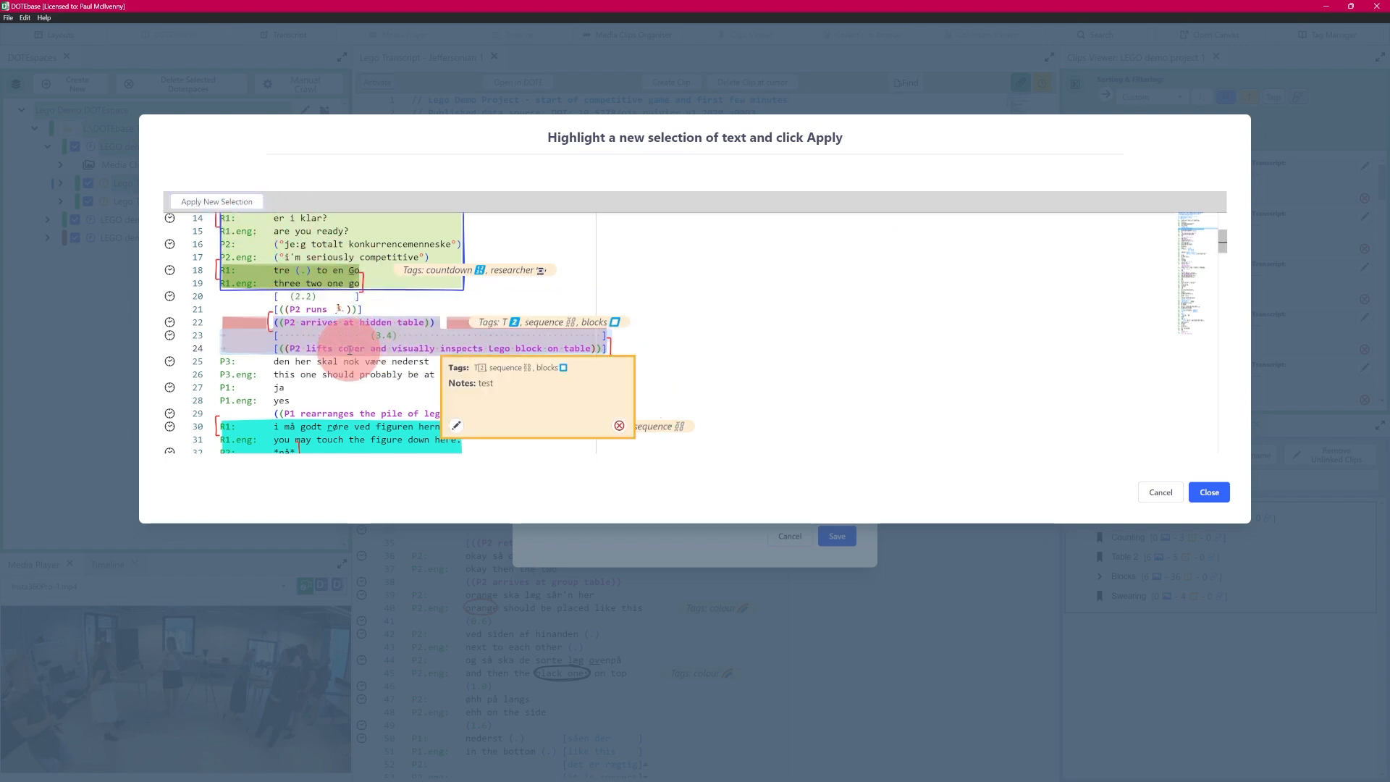
click(1221, 502)
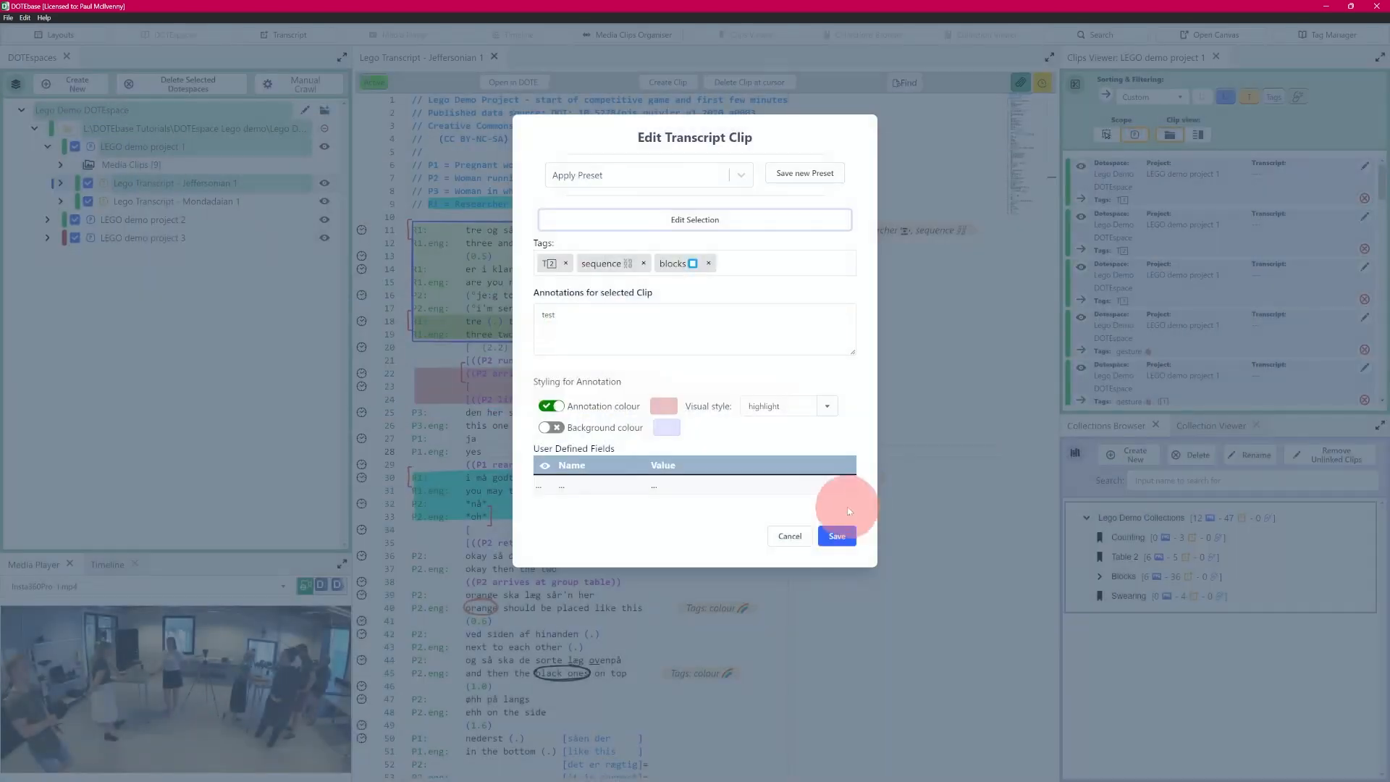
click(838, 535)
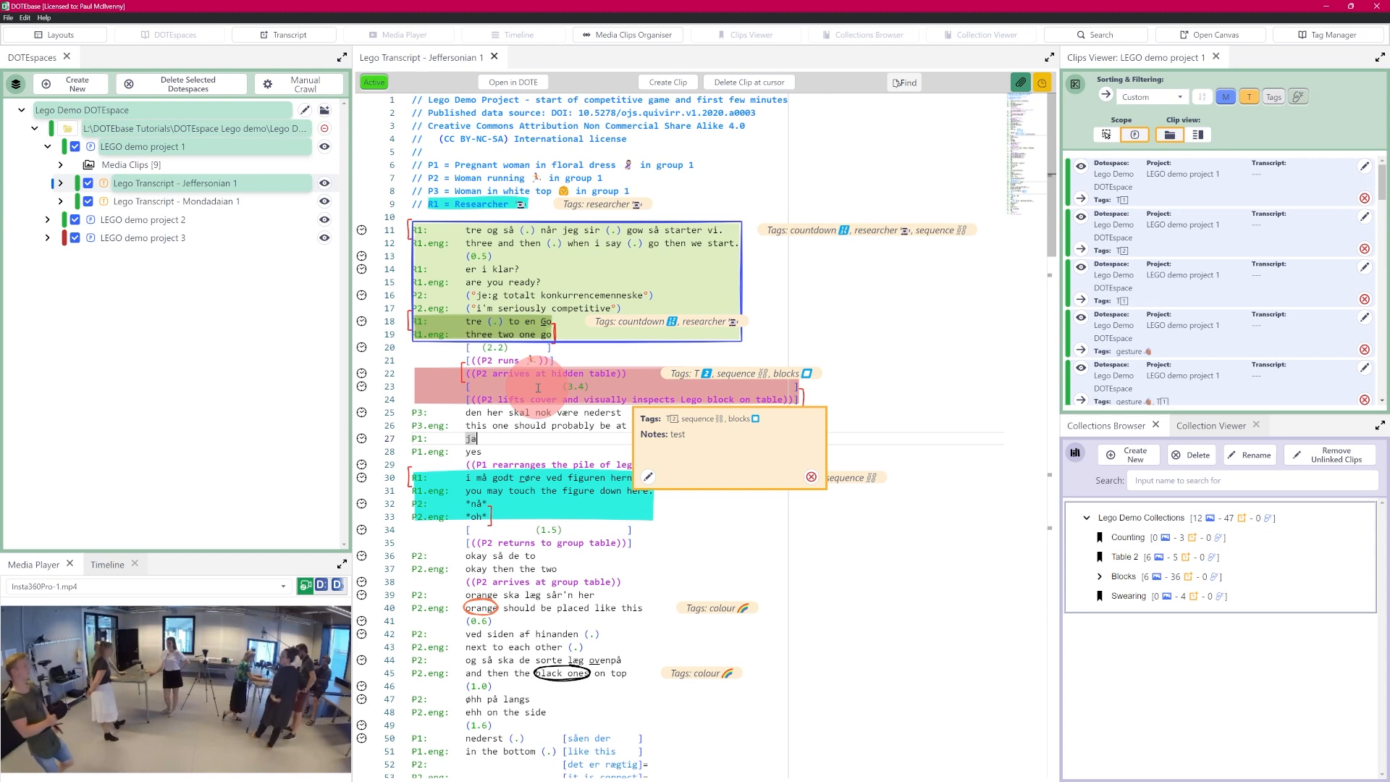
right_click(609, 378)
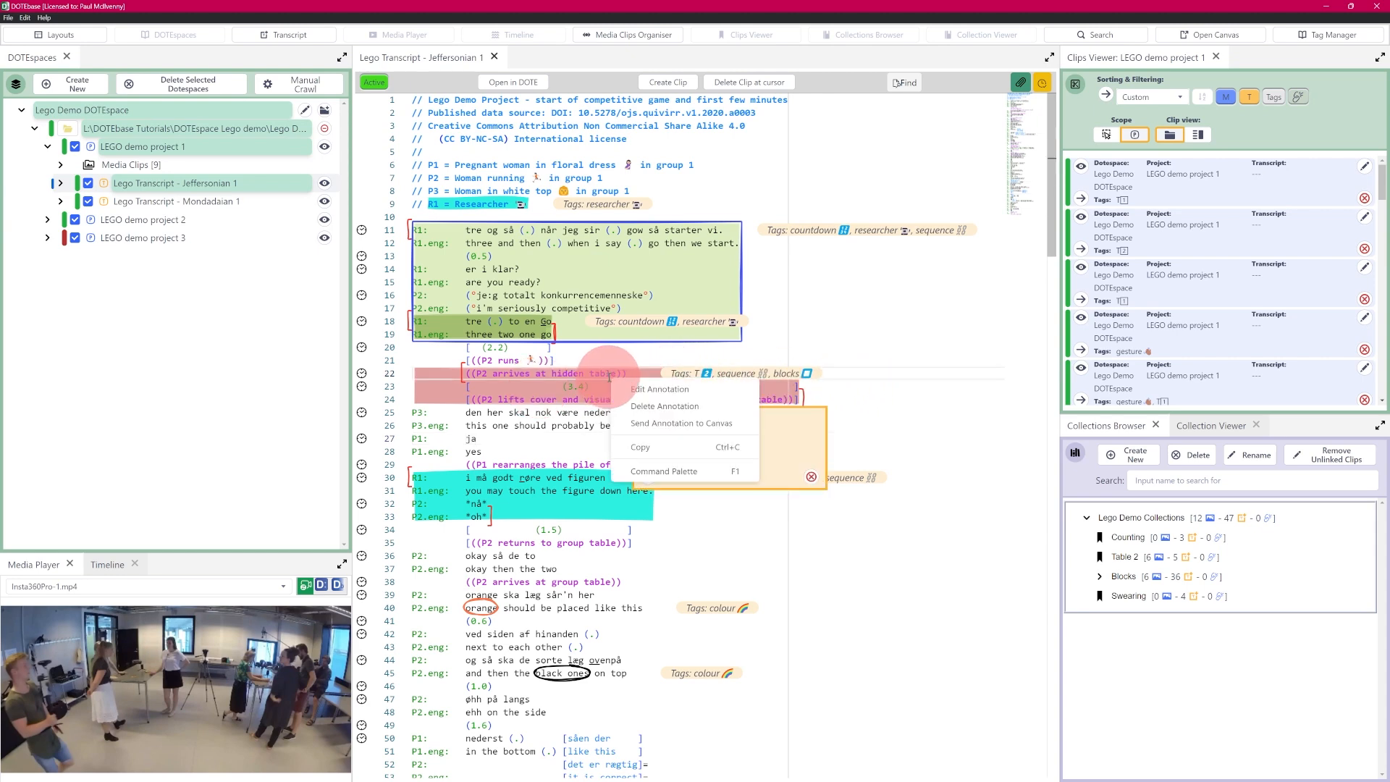
Step: Add the temp tag, extend the note to 'test sdfsdf', and save the clip
click(673, 389)
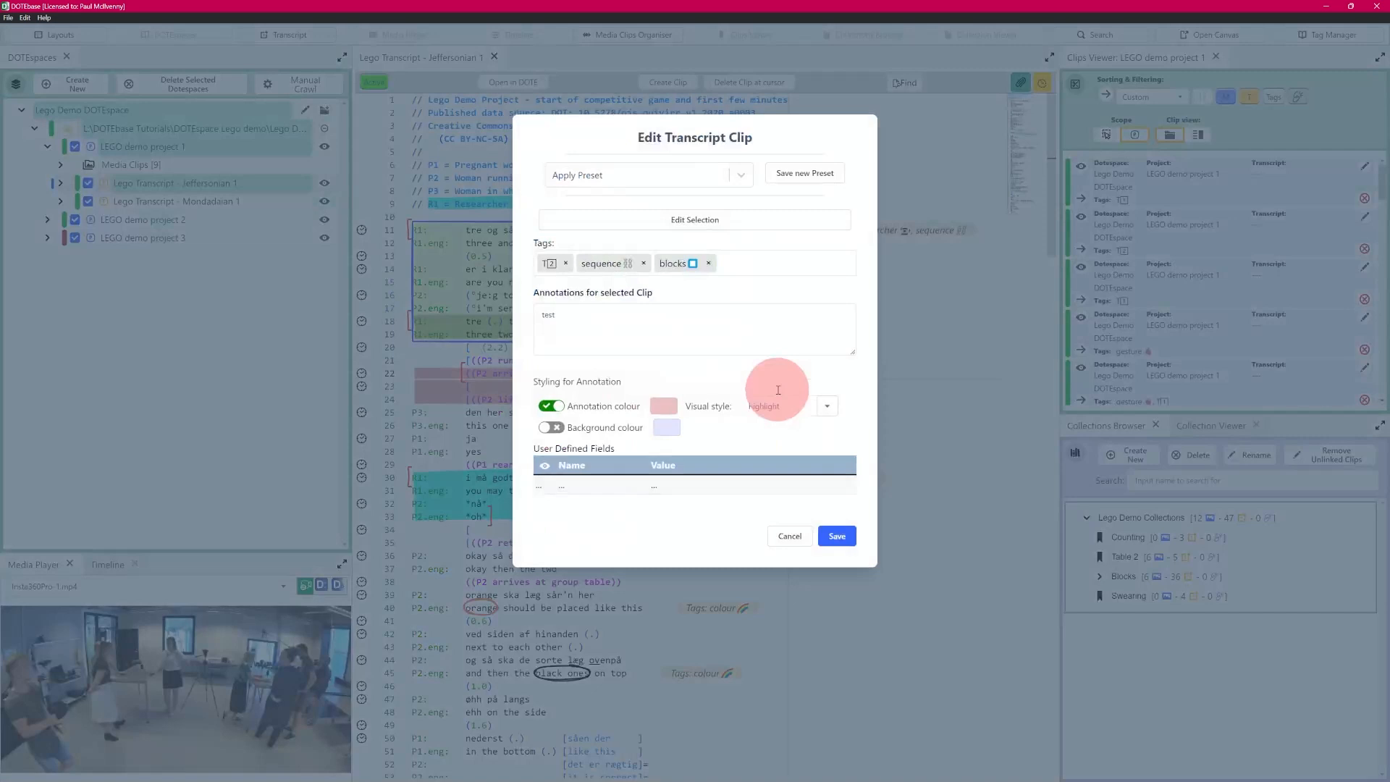
click(757, 264)
text(temp)
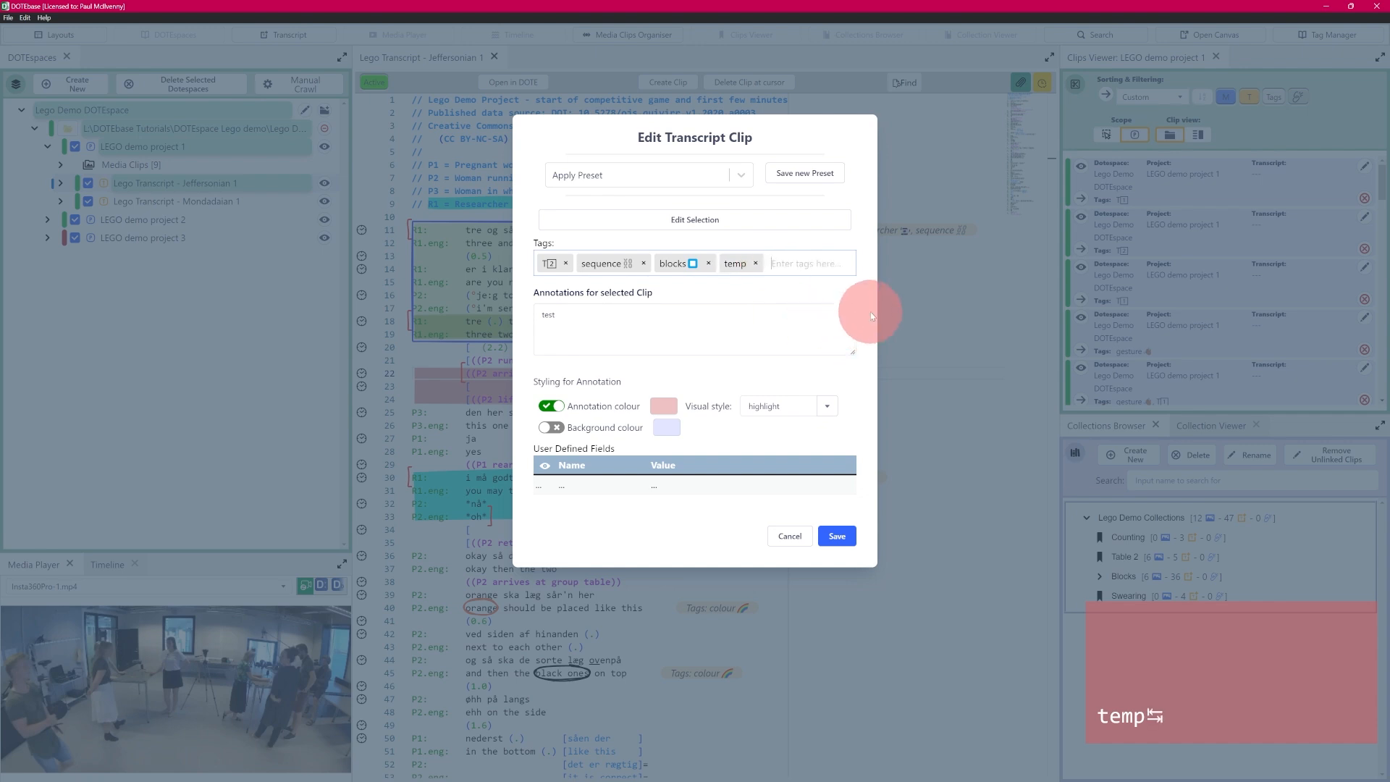
click(673, 333)
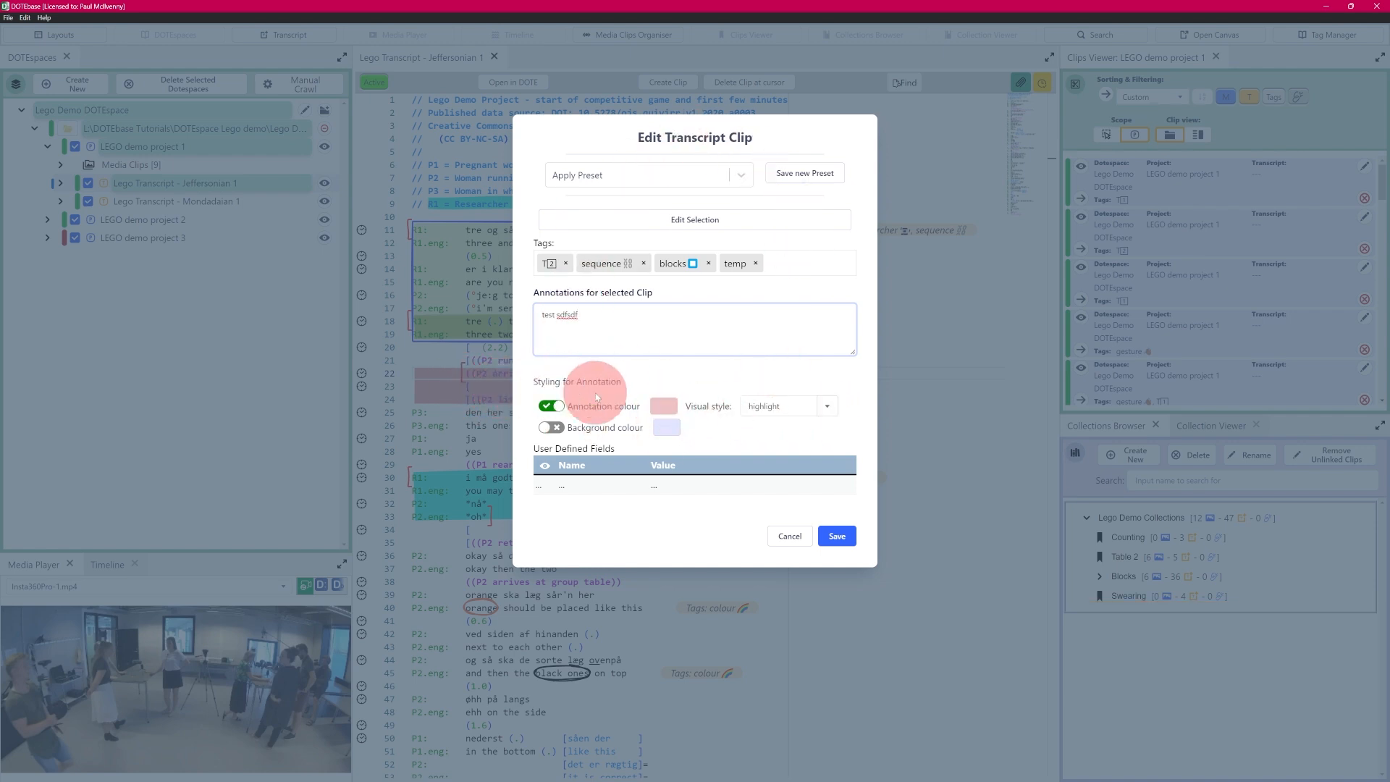
click(837, 537)
mouse_move(654, 391)
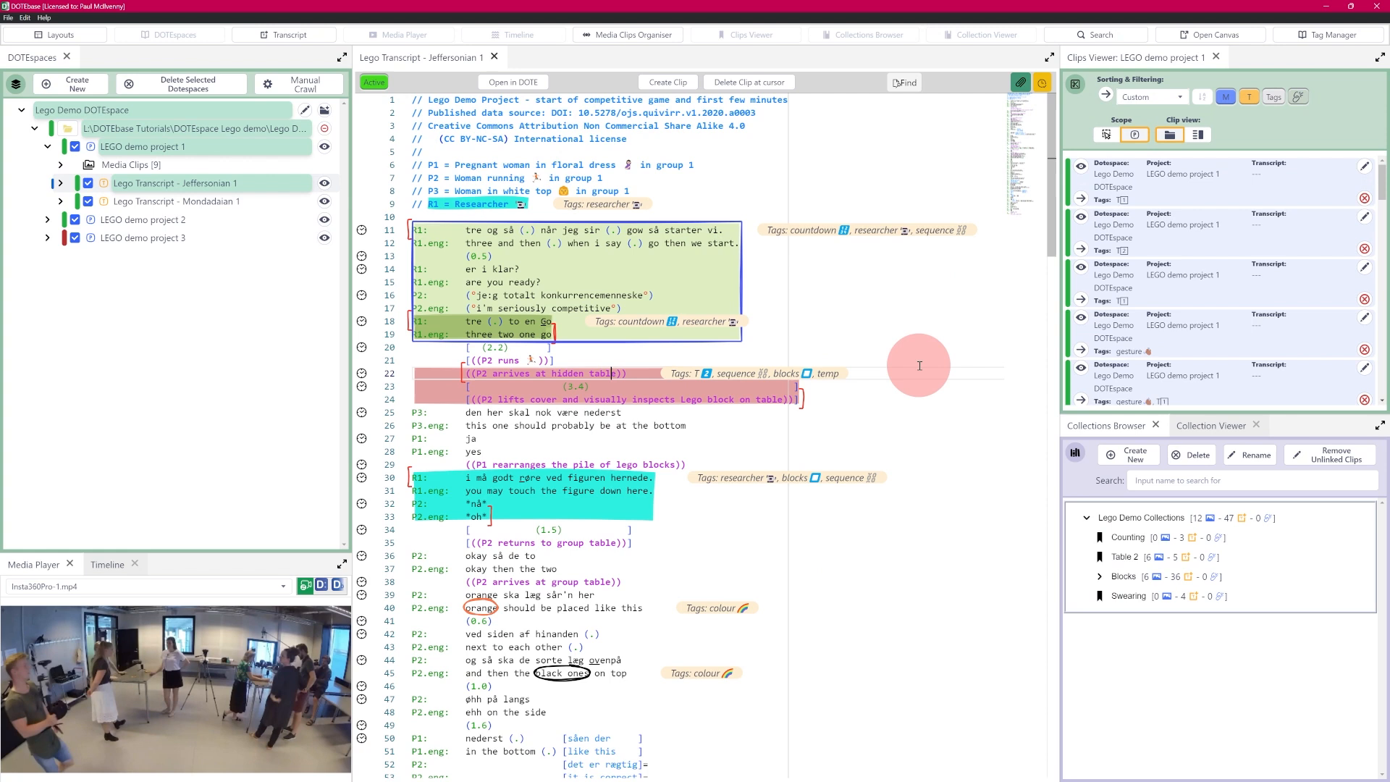
Step: Delete the pink lines 22–24 clip with Delete Clip at cursor and its info card, confirming both times
mouse_move(463, 369)
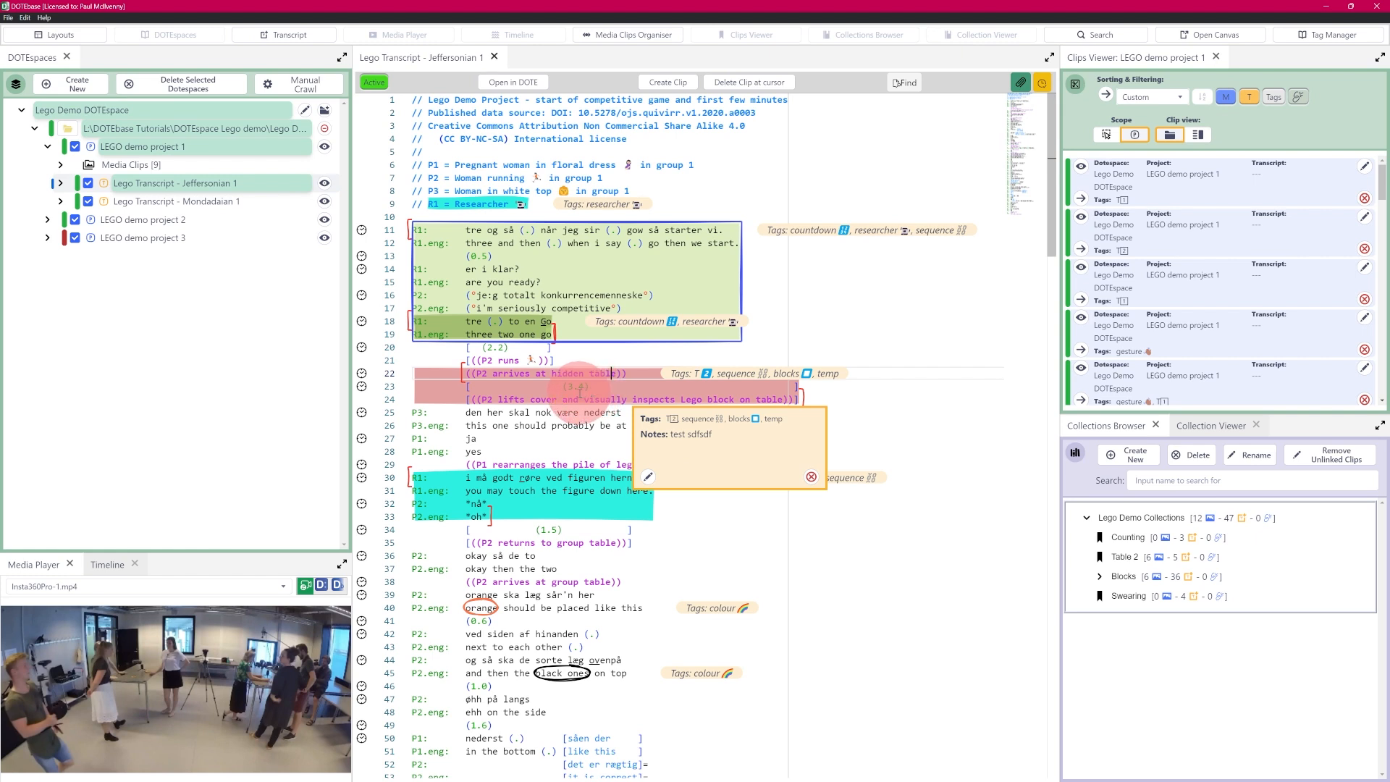
right_click(581, 393)
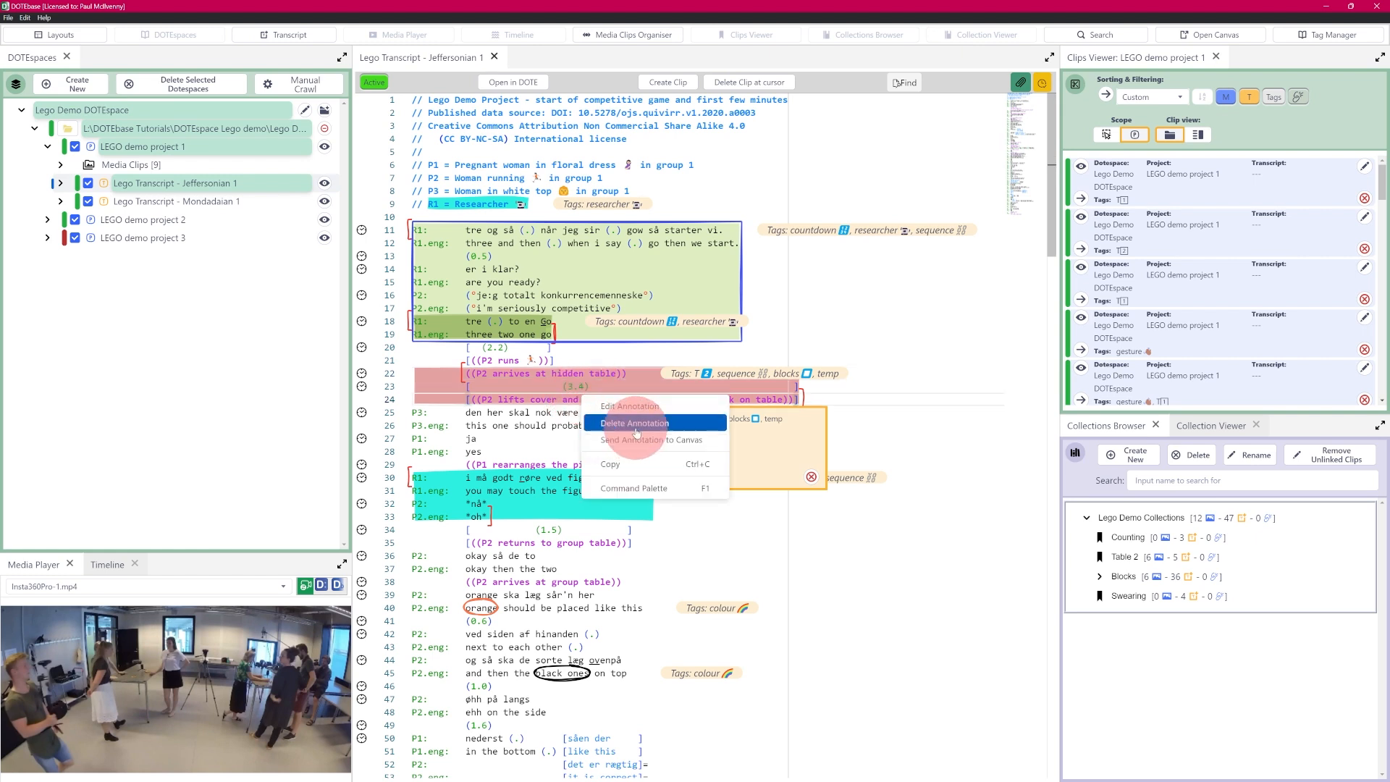
click(573, 386)
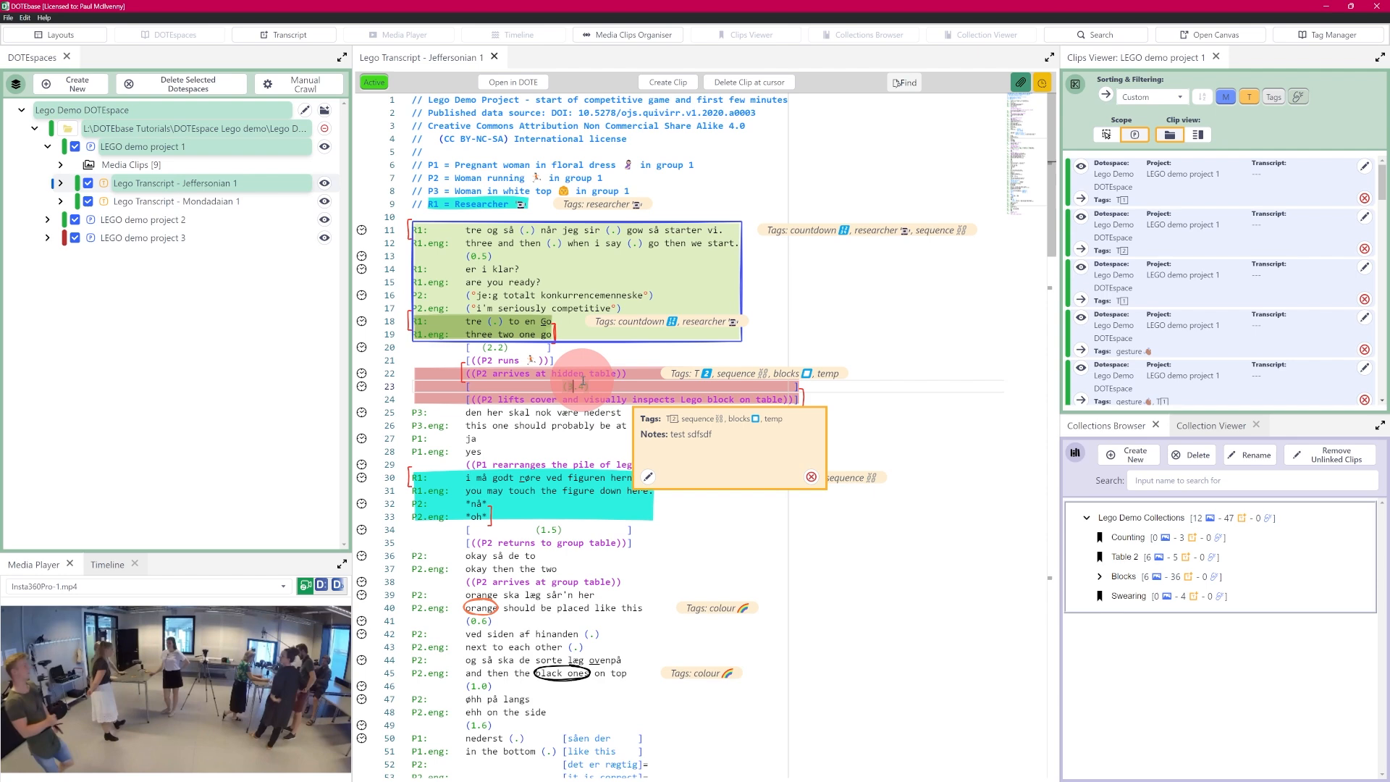
click(768, 83)
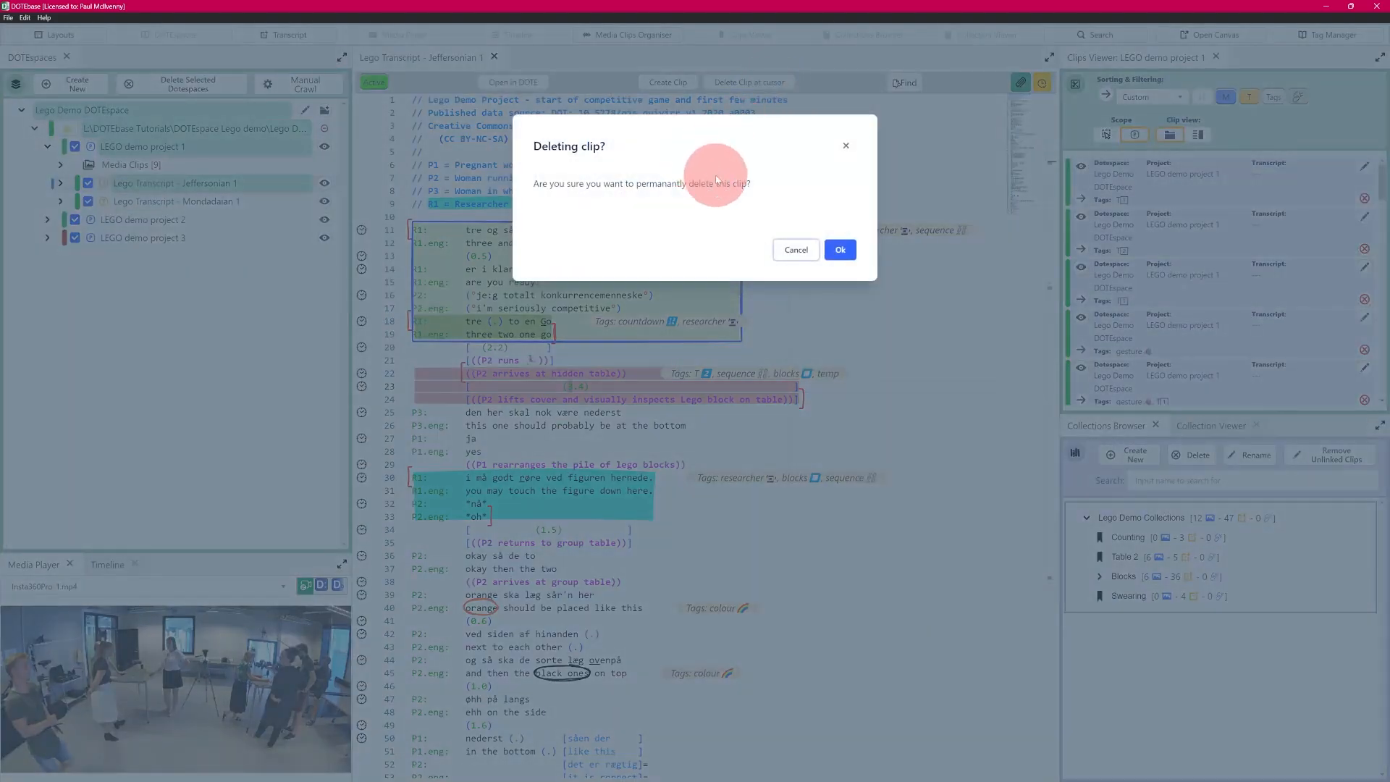
click(819, 246)
mouse_move(602, 391)
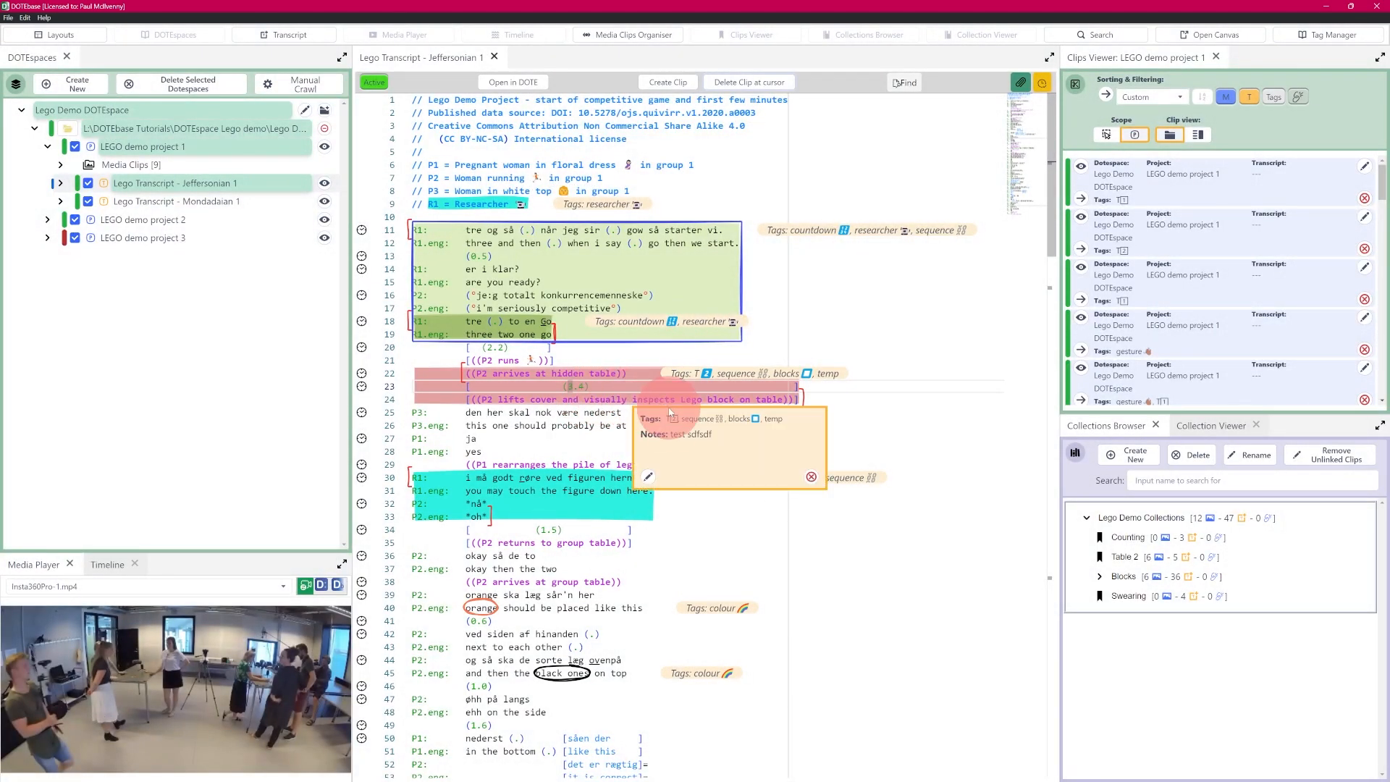
click(811, 479)
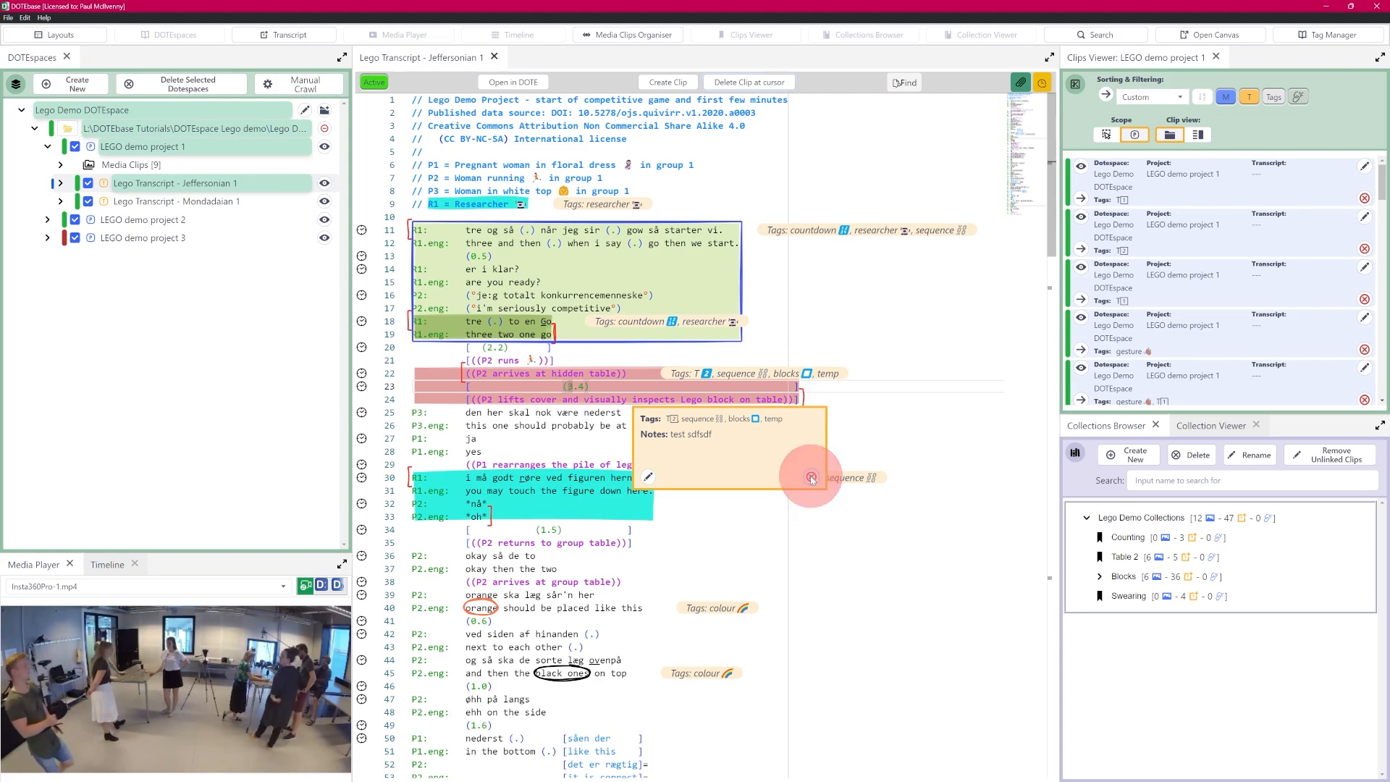
click(840, 249)
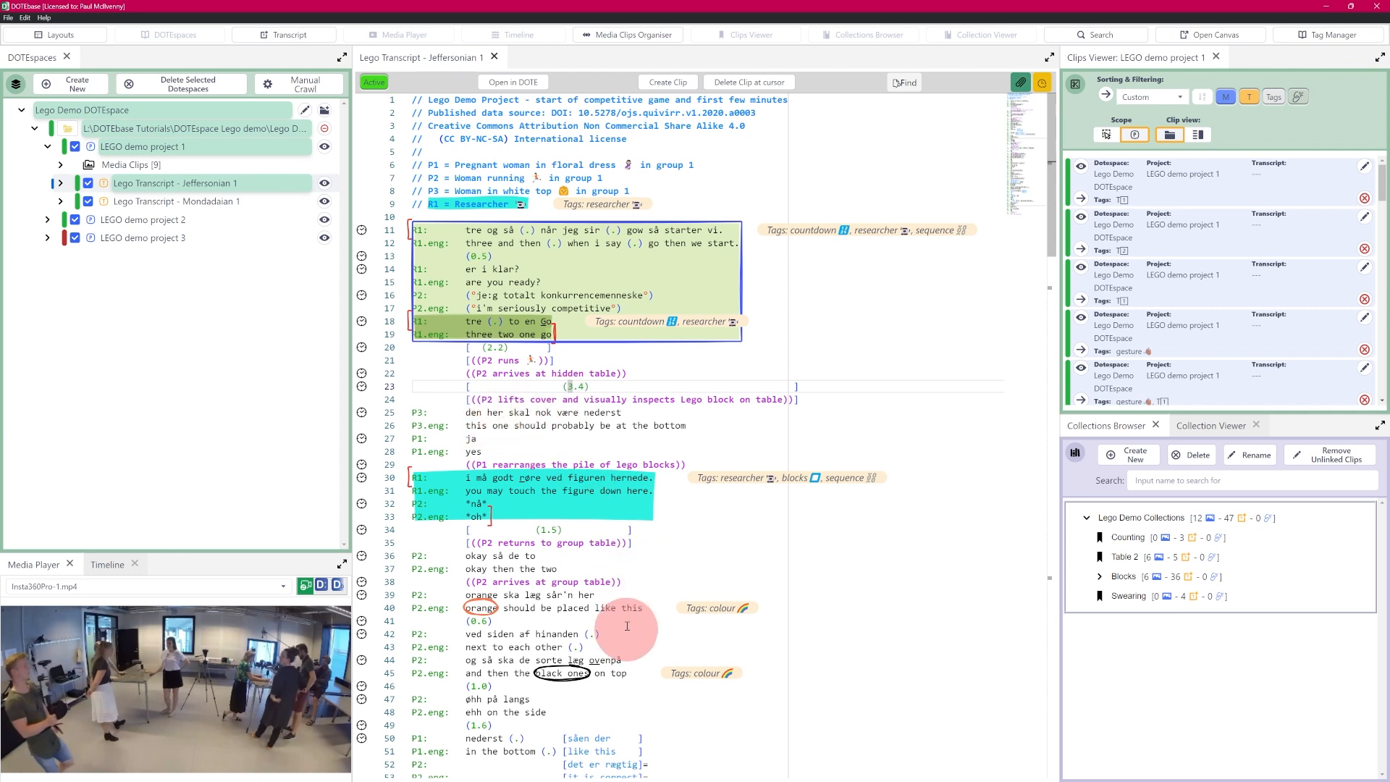
drag(779, 585, 649, 618)
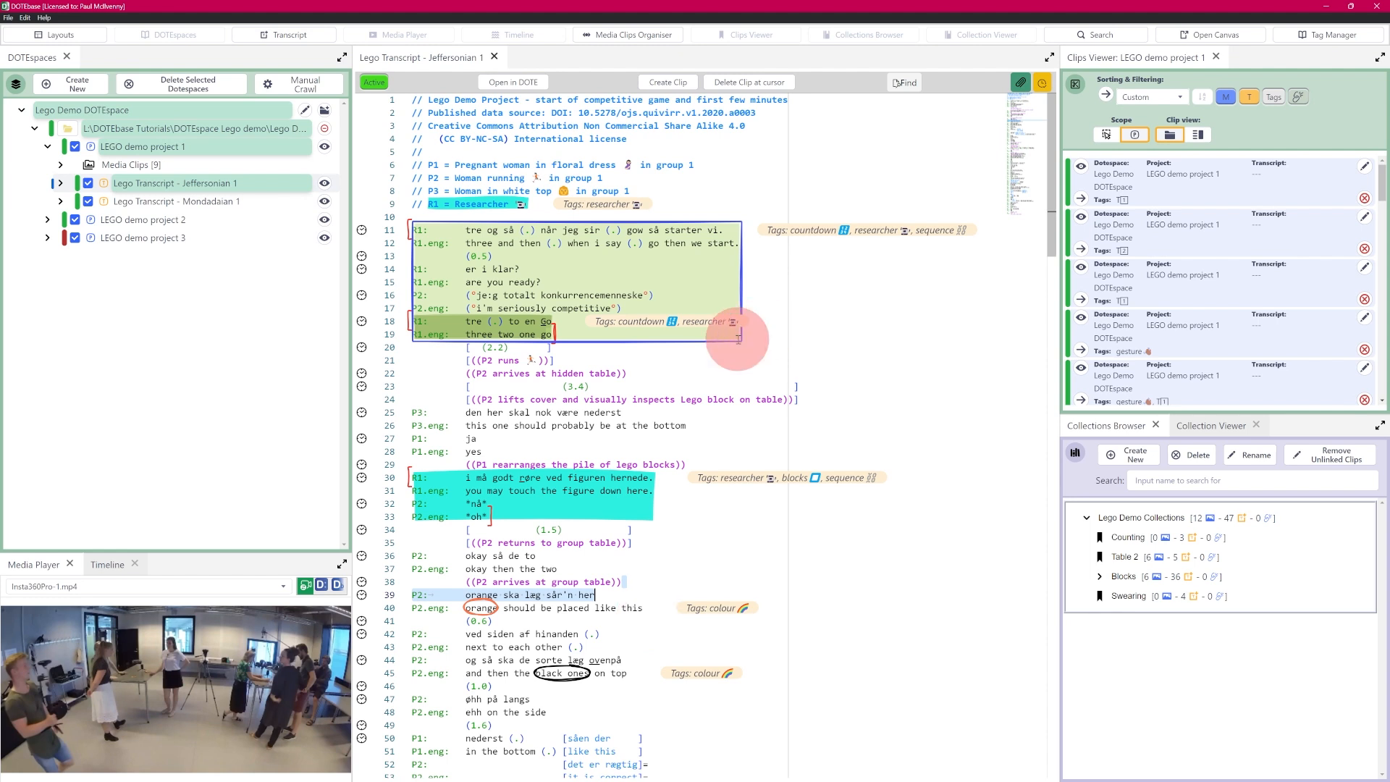
mouse_move(585, 313)
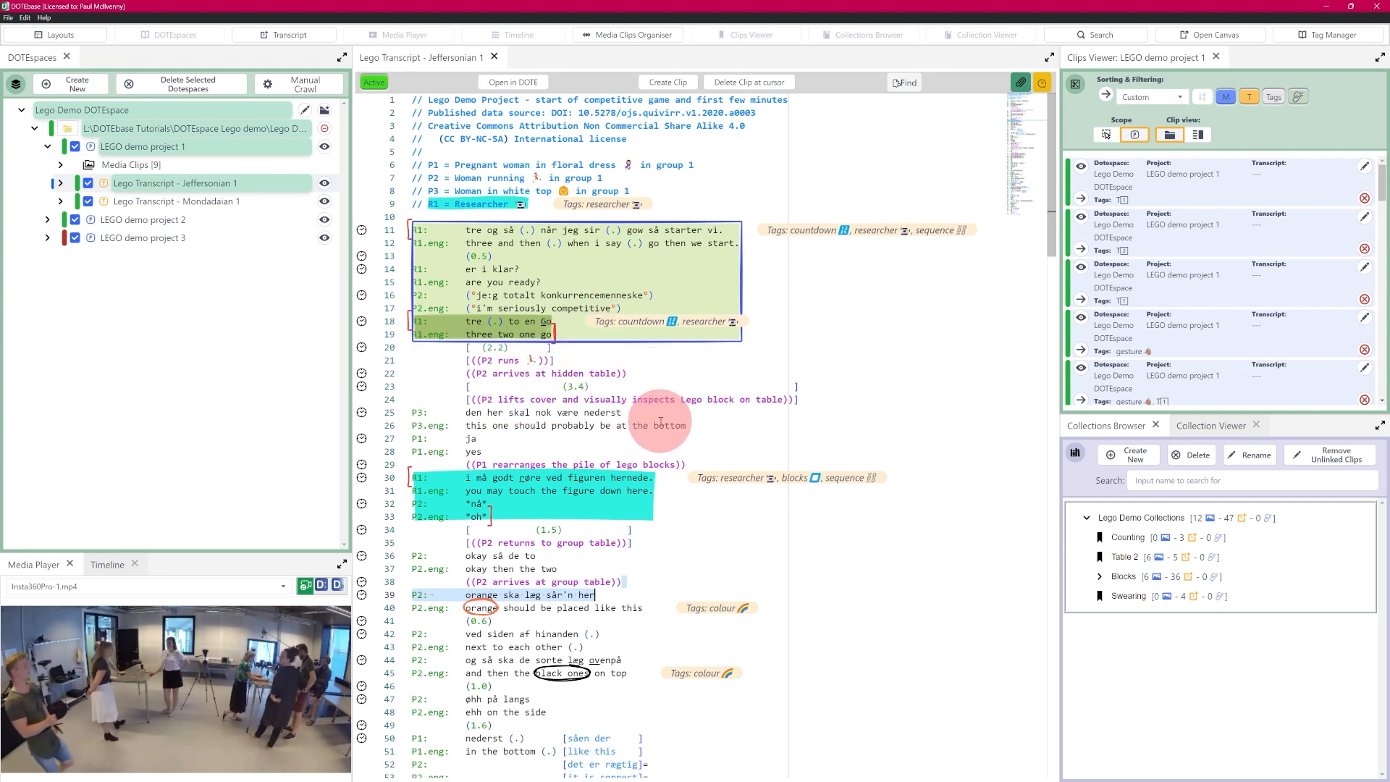
mouse_move(539, 335)
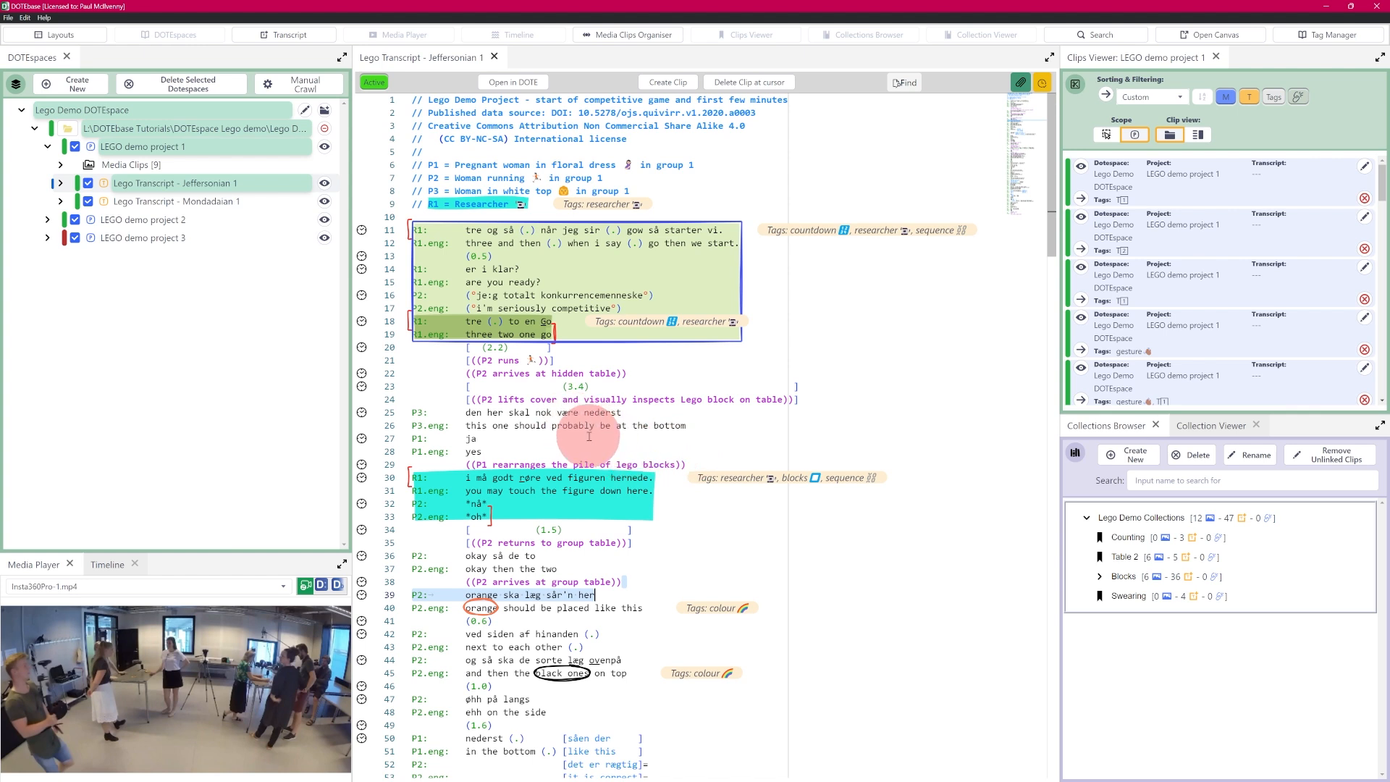
mouse_move(501, 269)
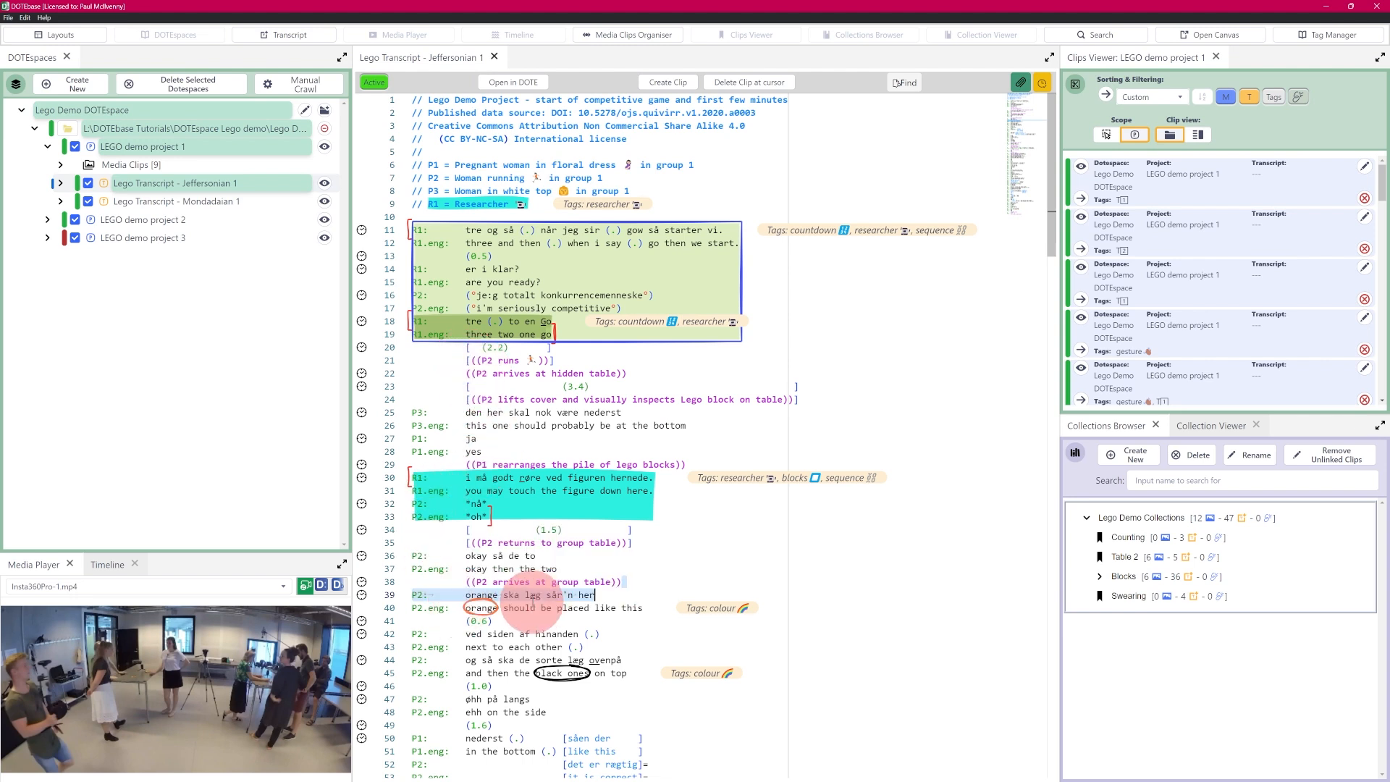
mouse_move(468, 209)
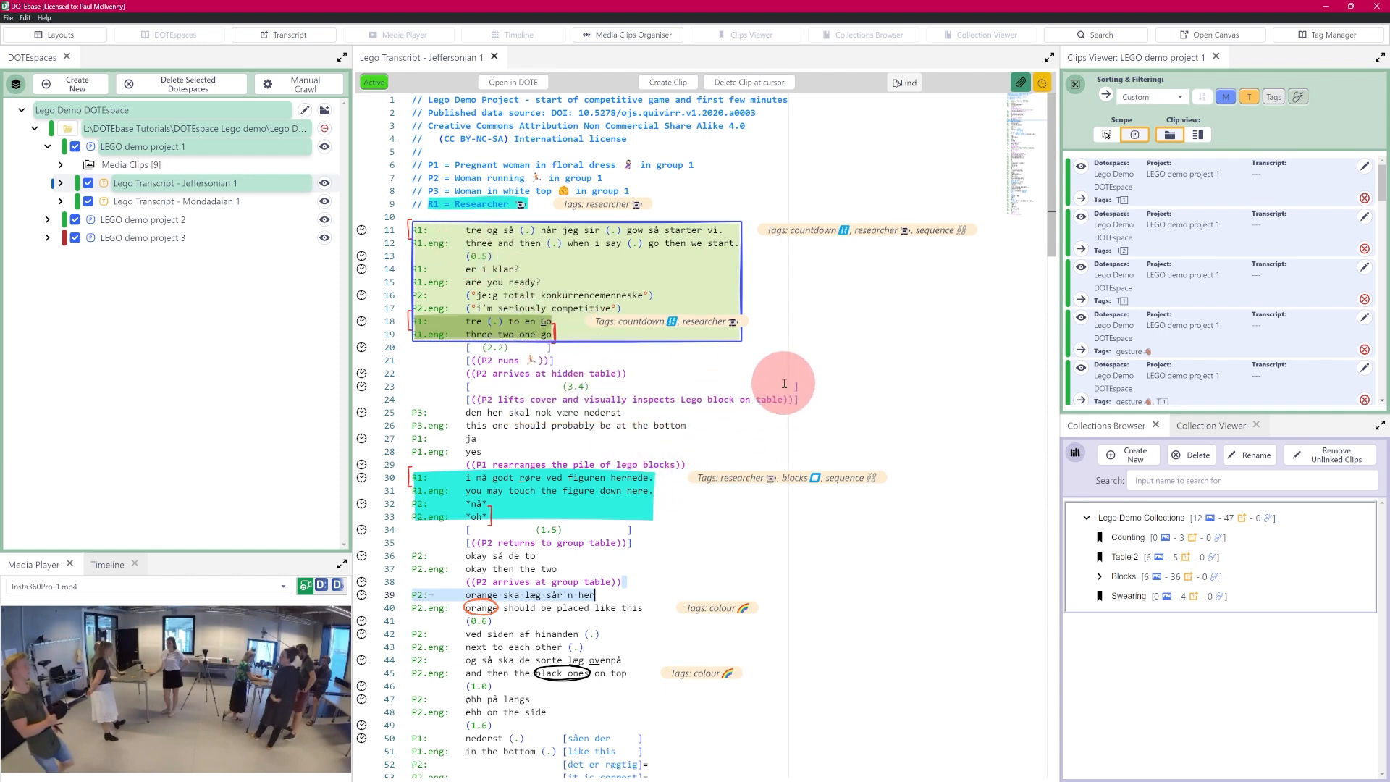
mouse_move(501, 304)
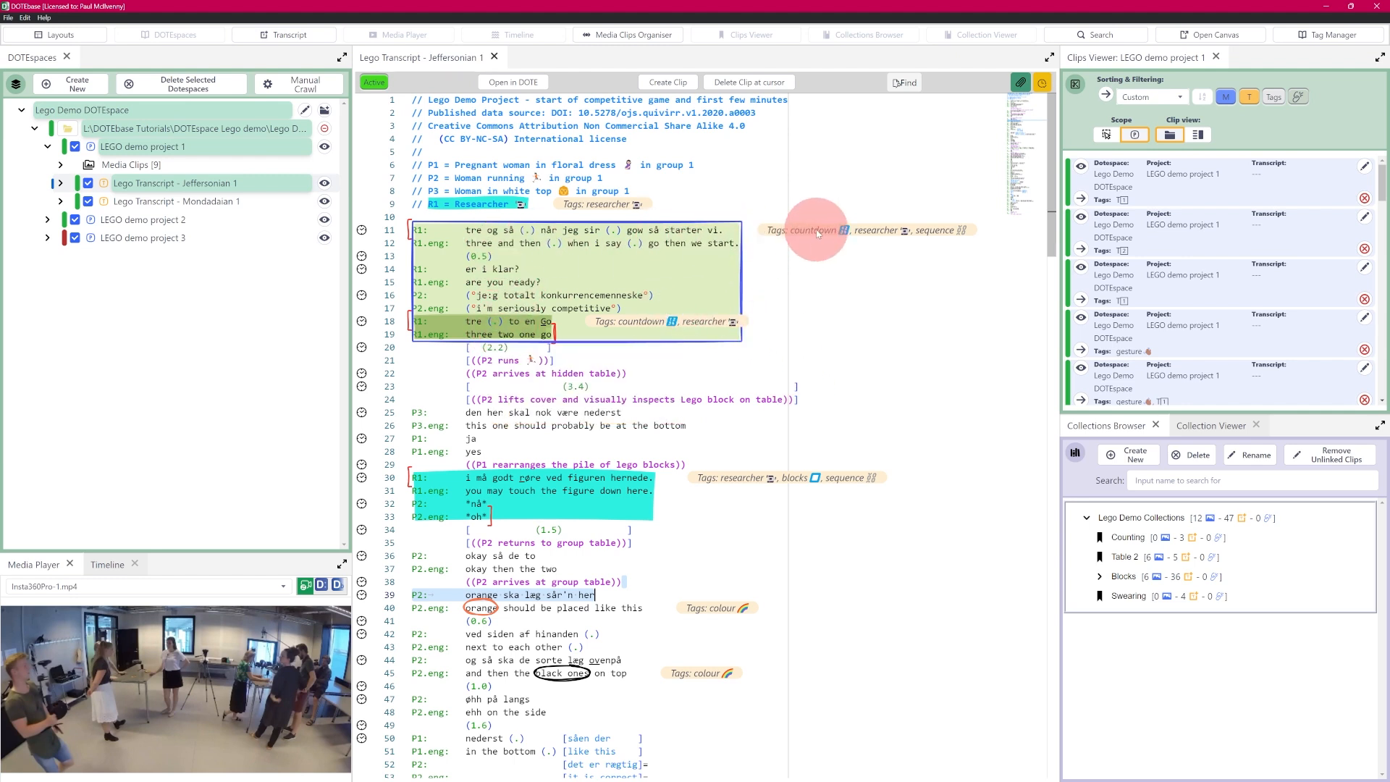
mouse_move(490, 331)
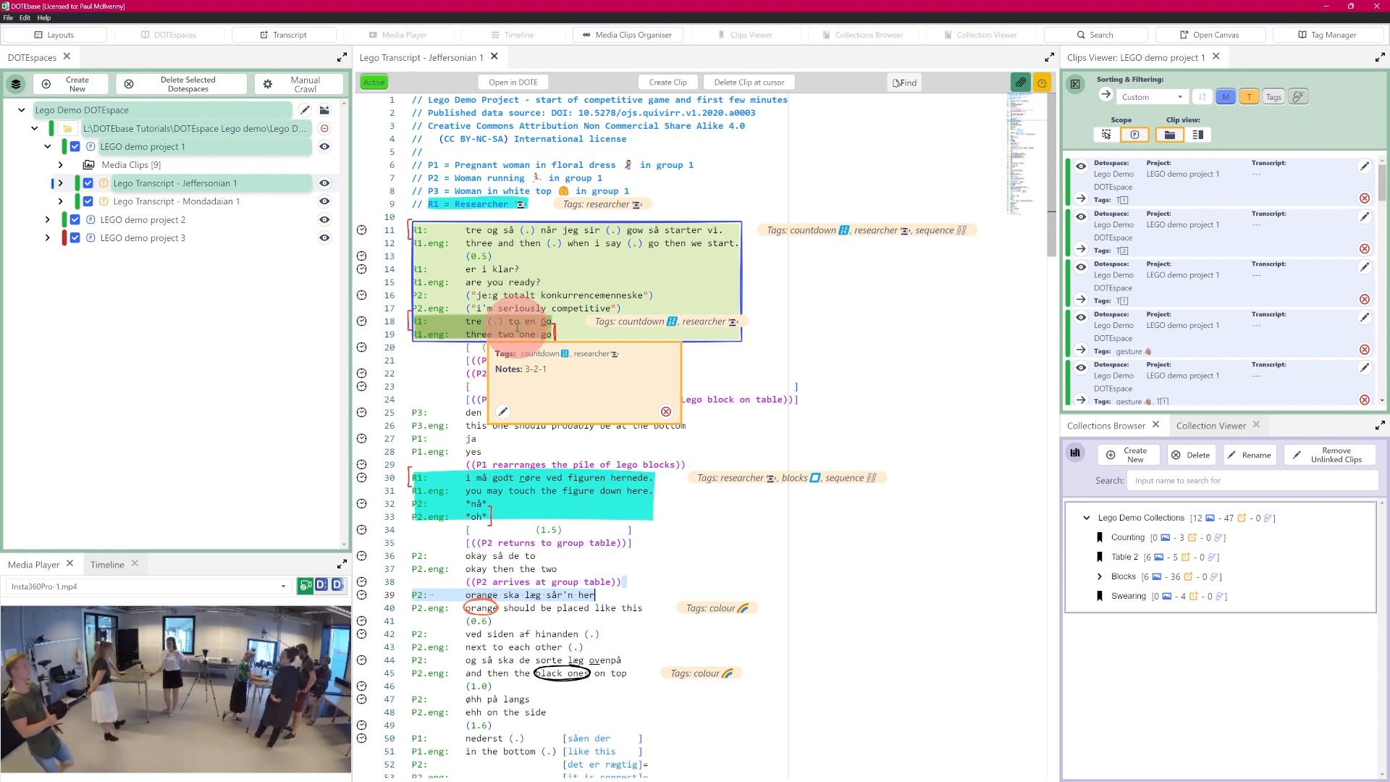
click(503, 413)
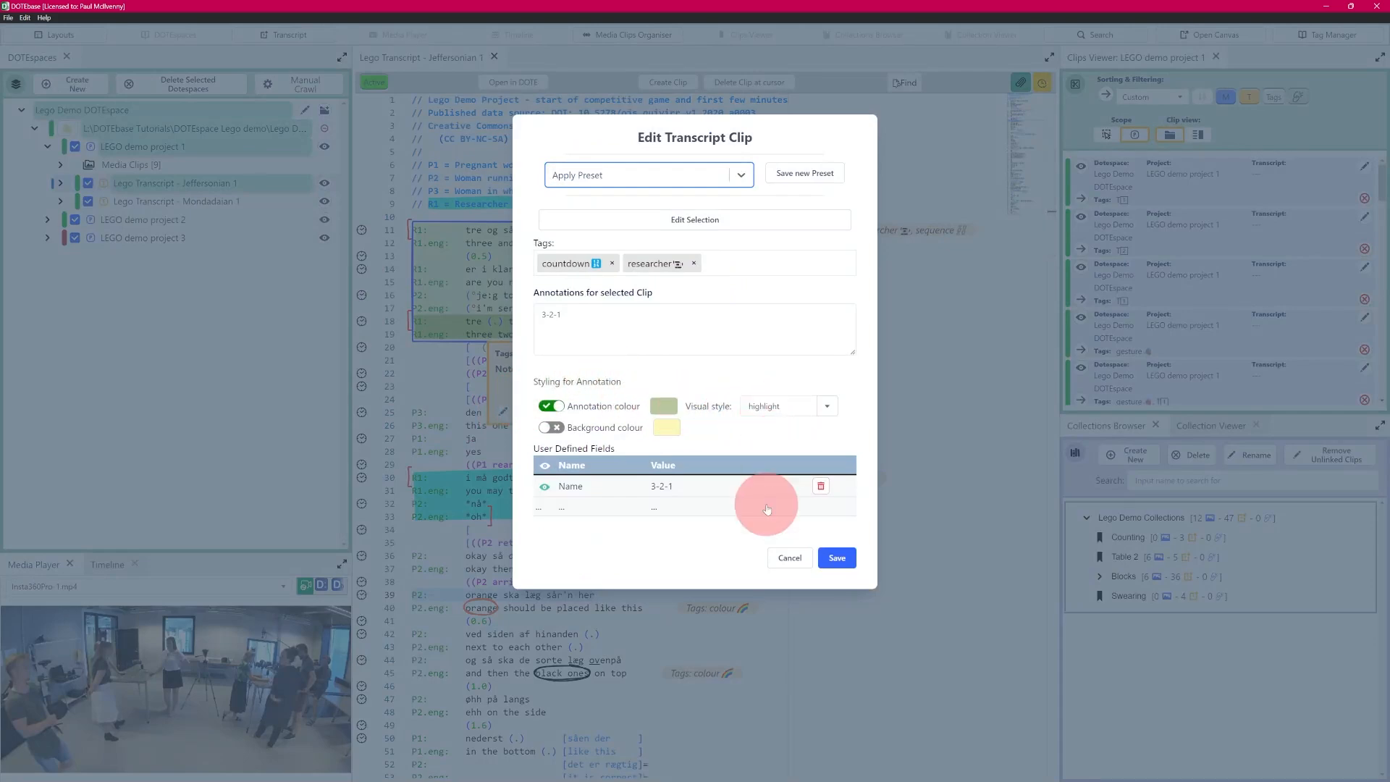
click(834, 557)
right_click(505, 278)
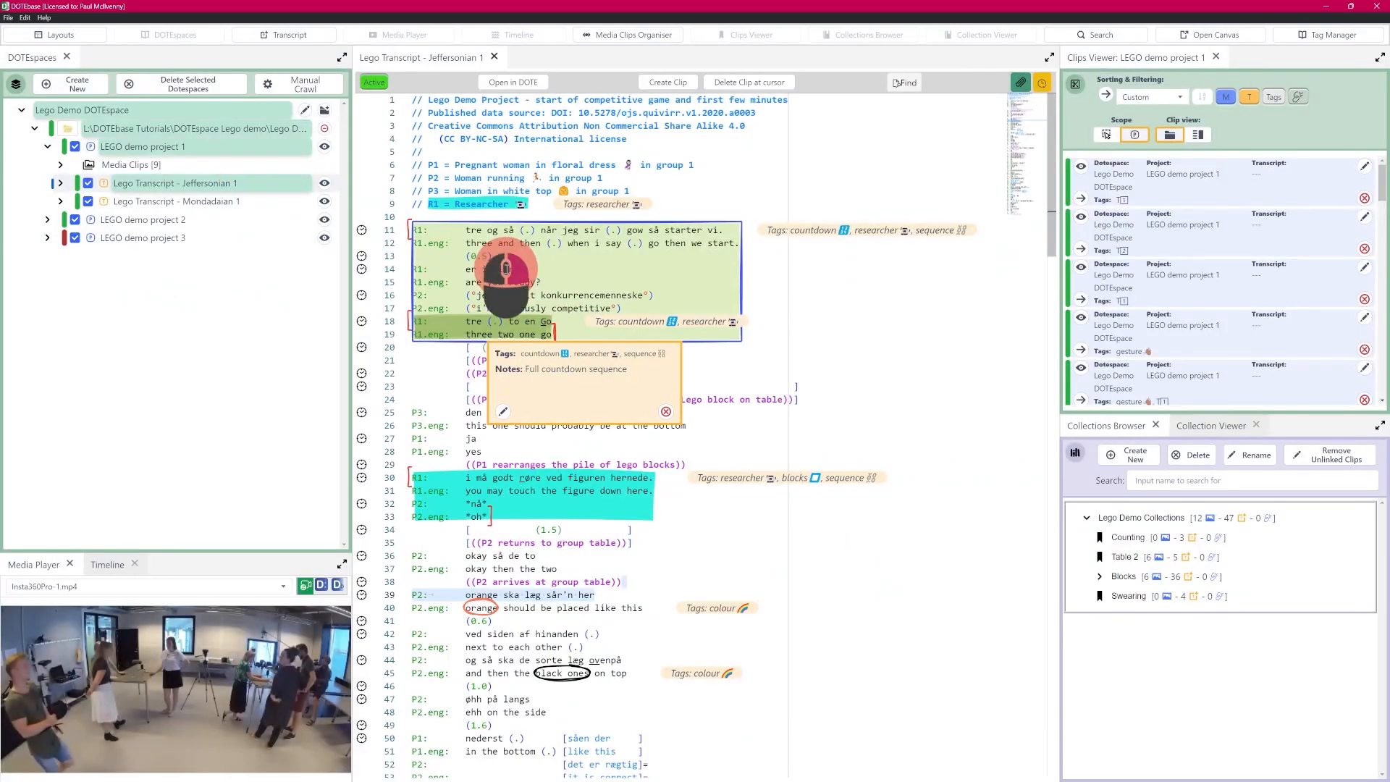
click(573, 284)
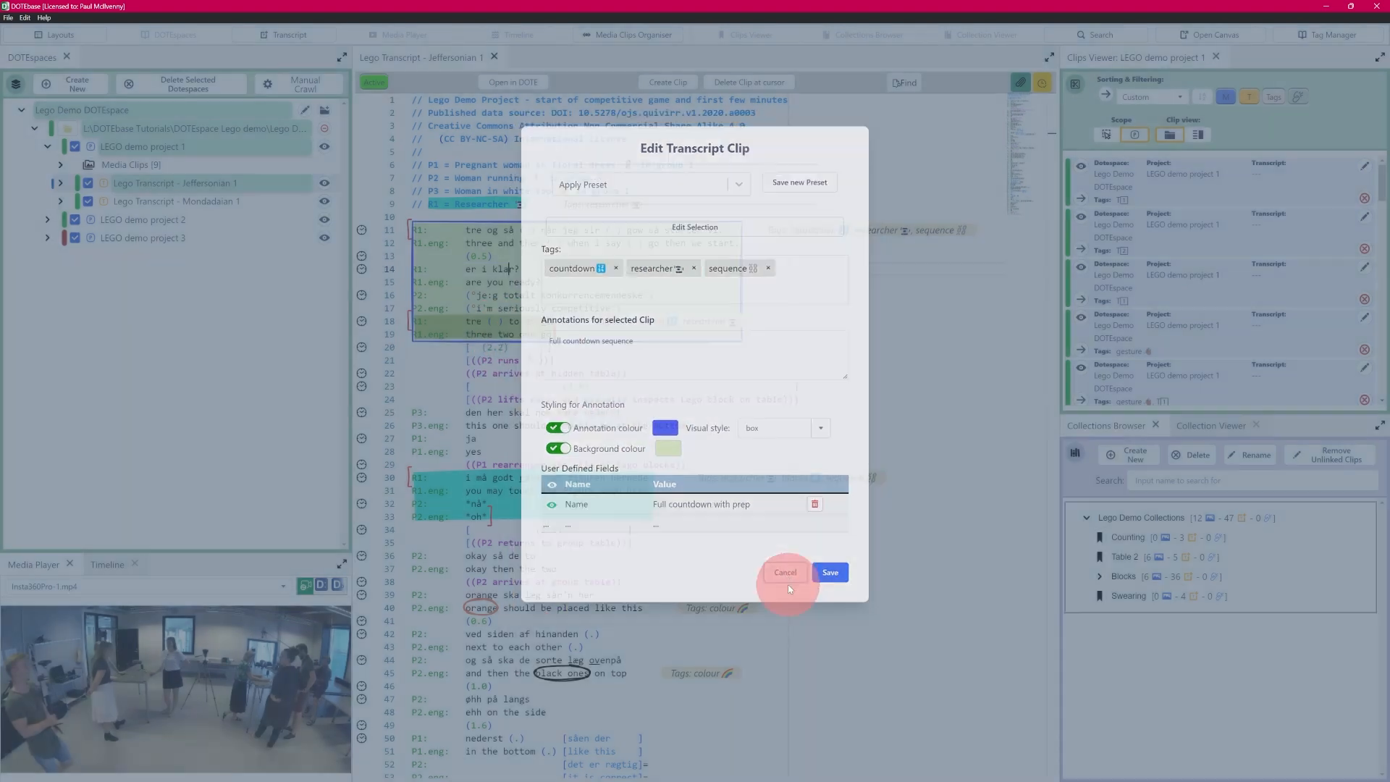
click(788, 584)
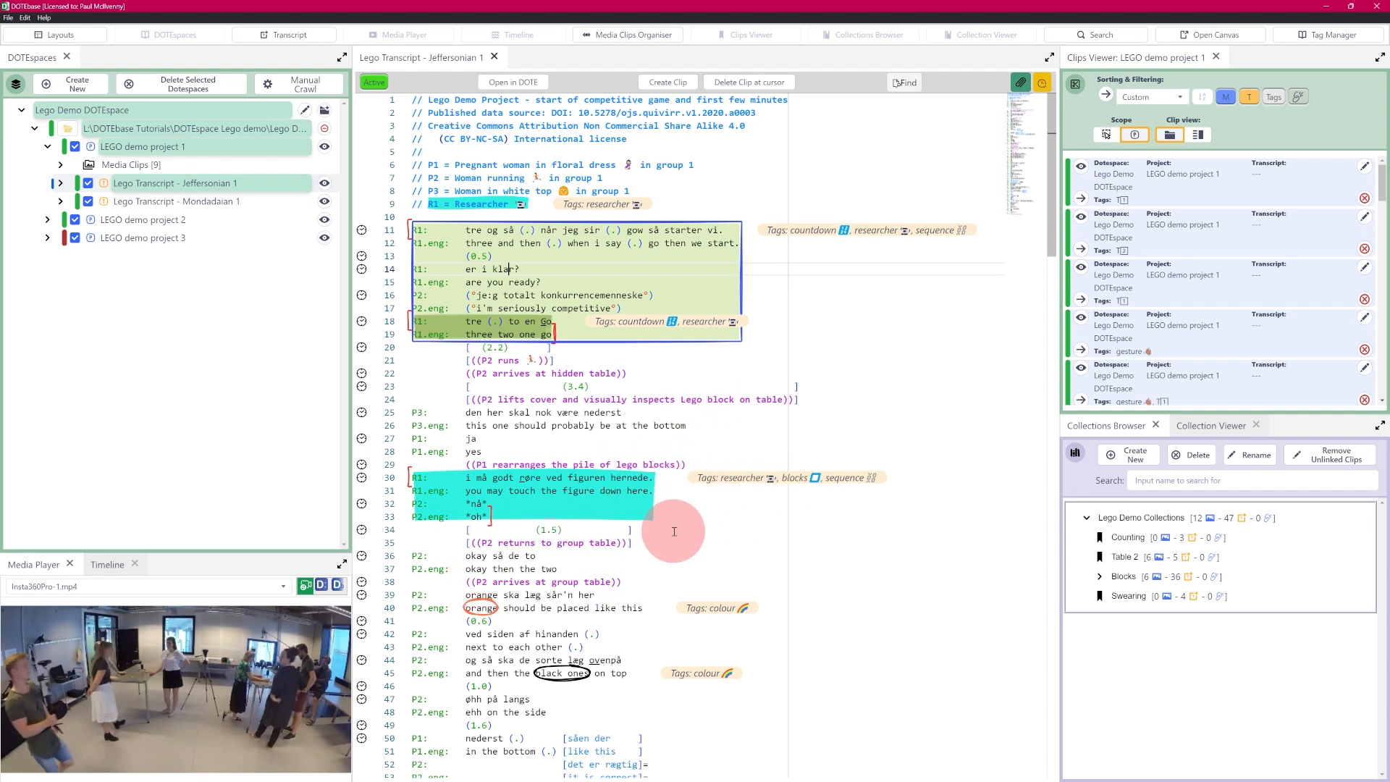
mouse_move(532, 496)
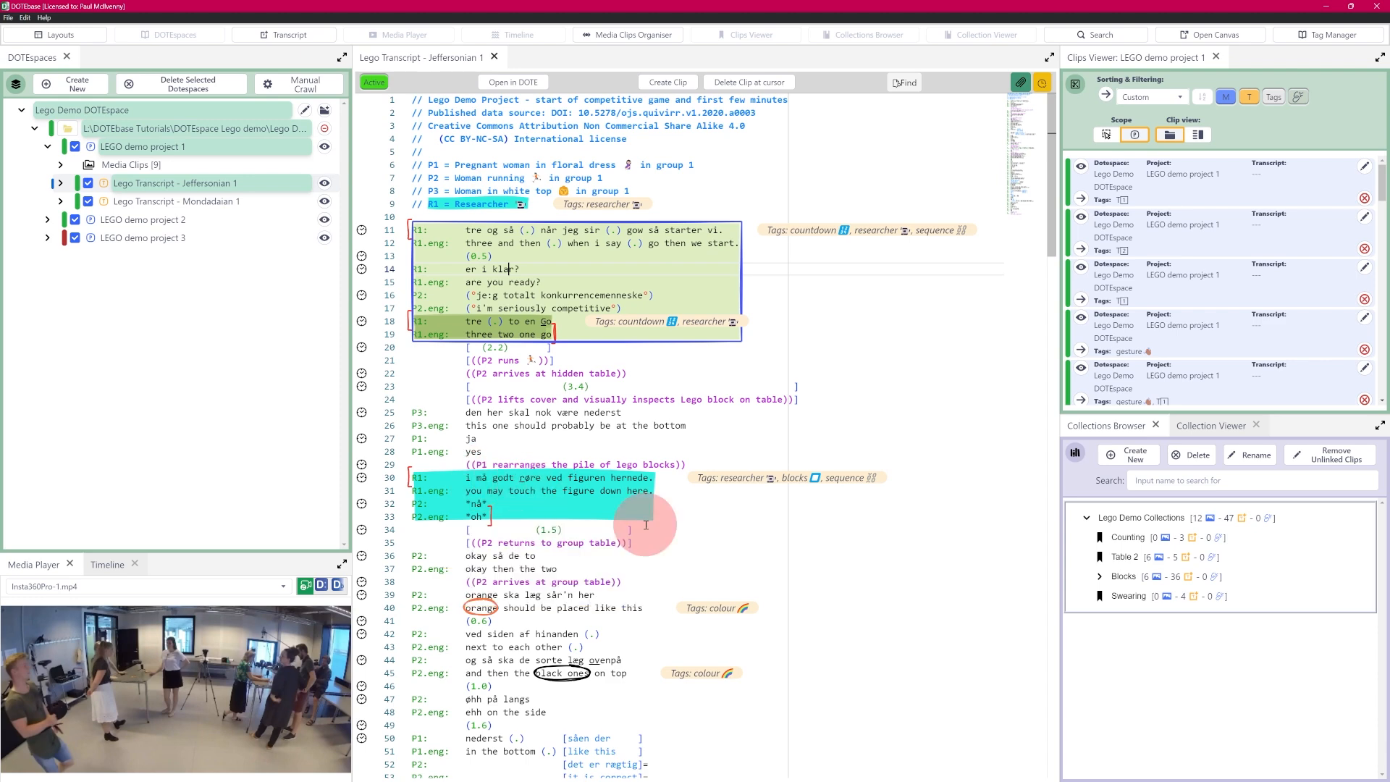
mouse_move(495, 604)
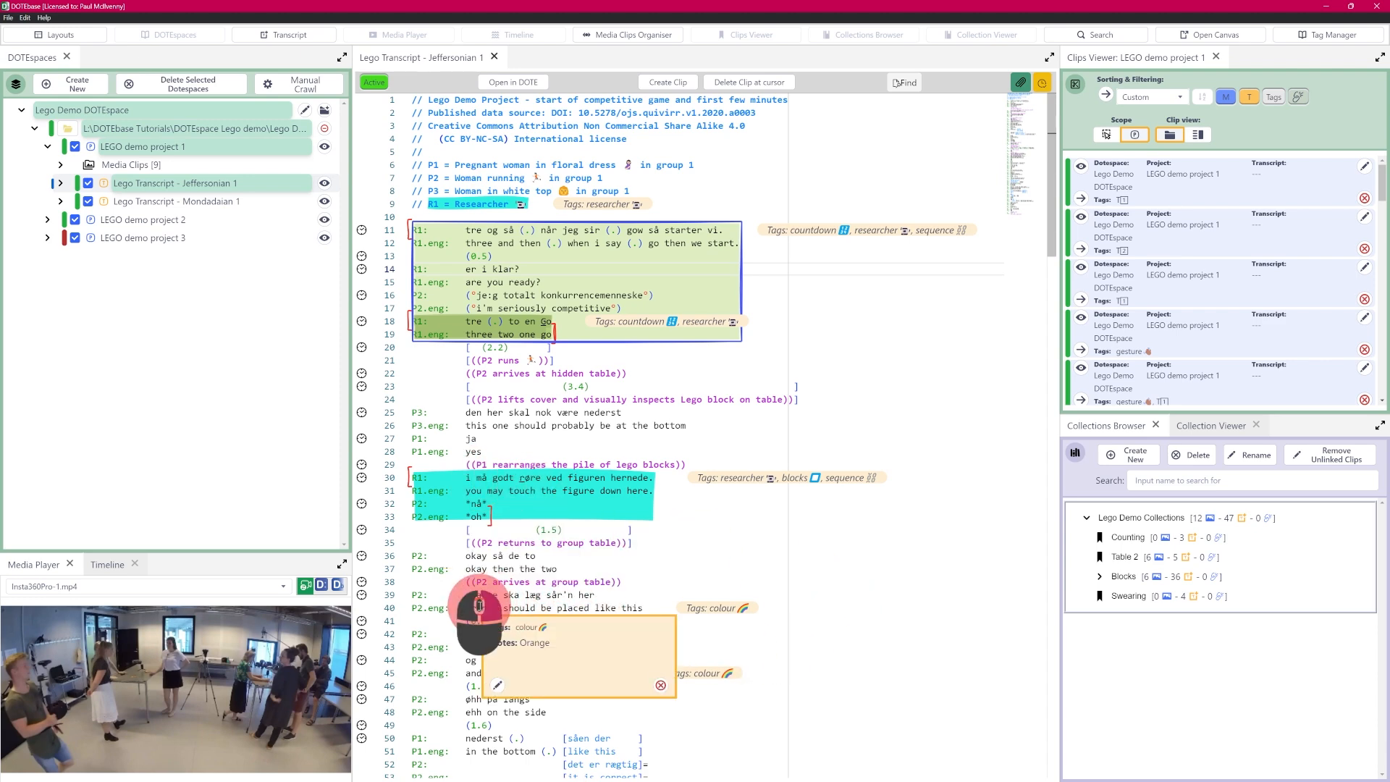
Step: Switch off Background colour on the orange line 40 clip and save, keeping its circle style
click(498, 685)
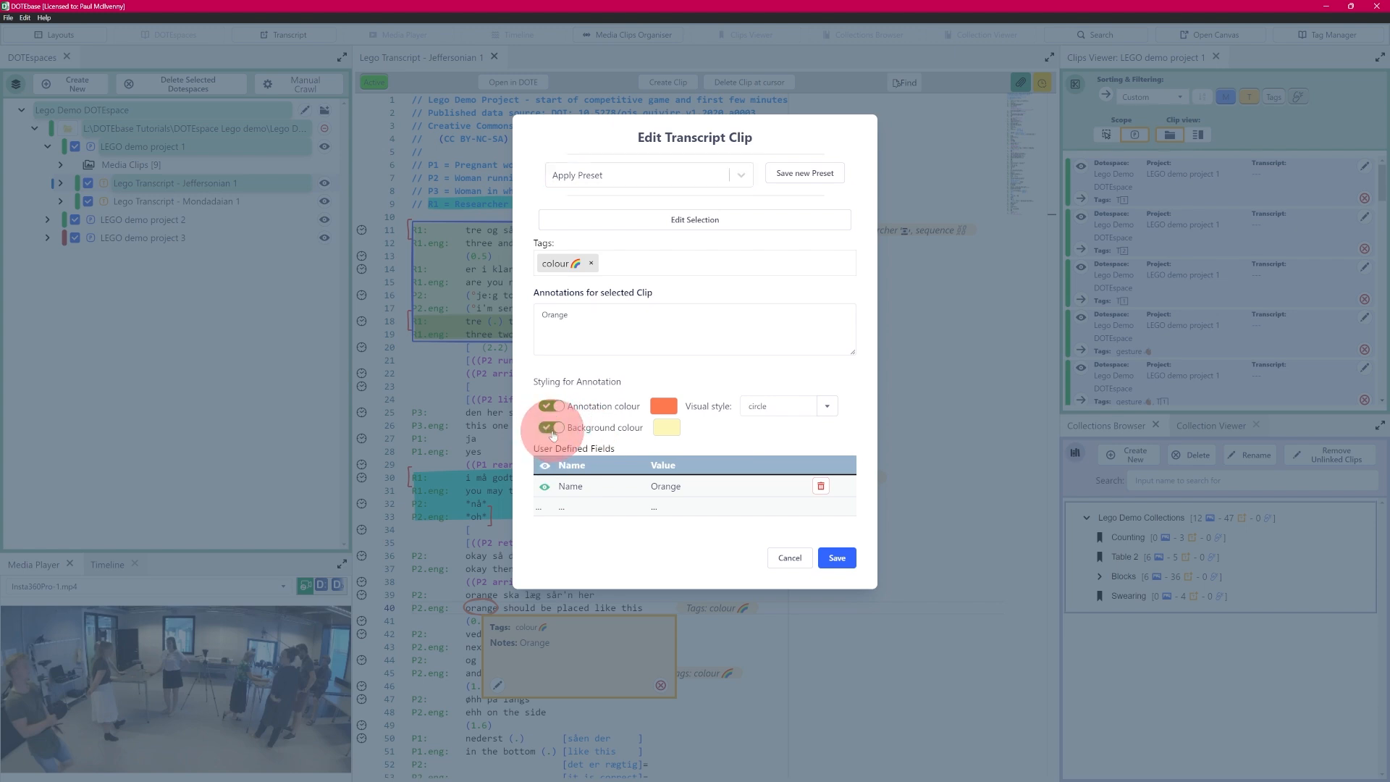
click(851, 562)
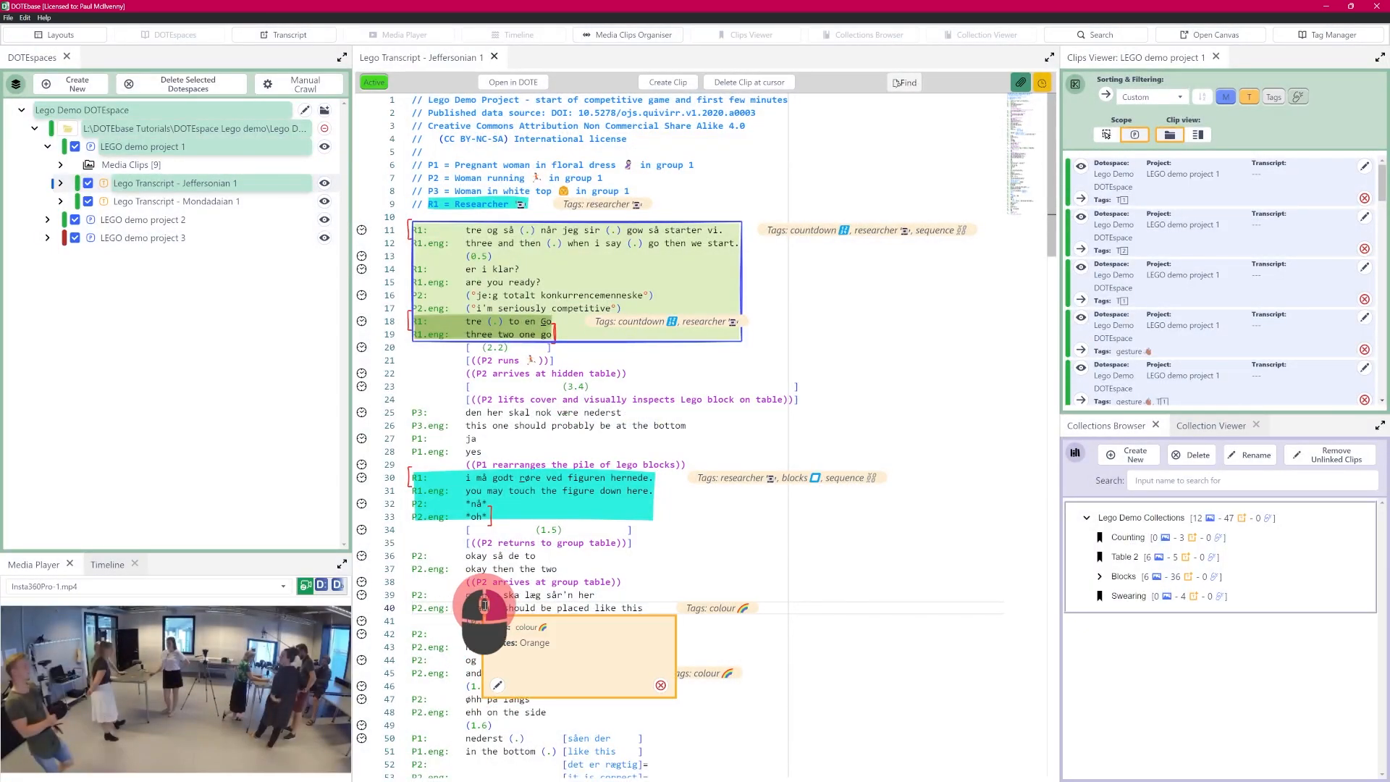
click(497, 685)
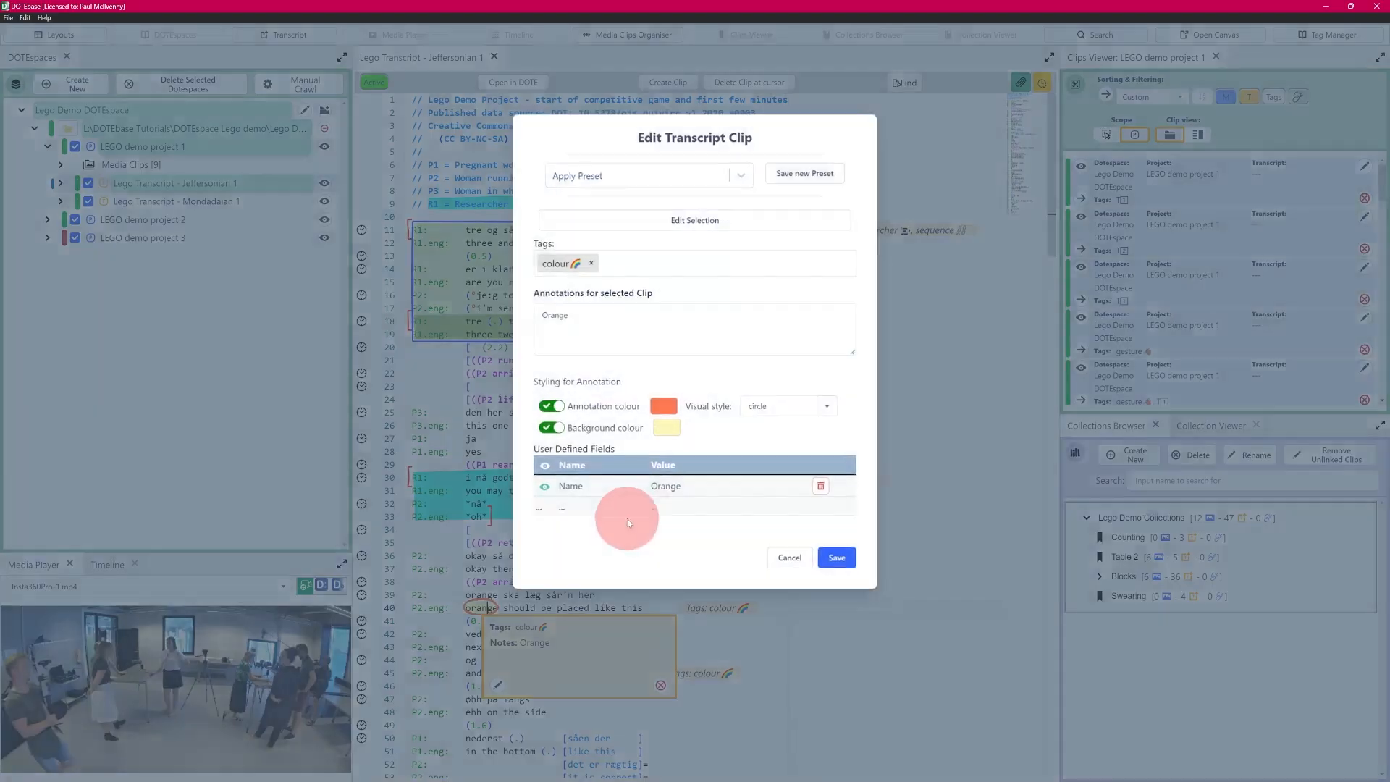
click(550, 428)
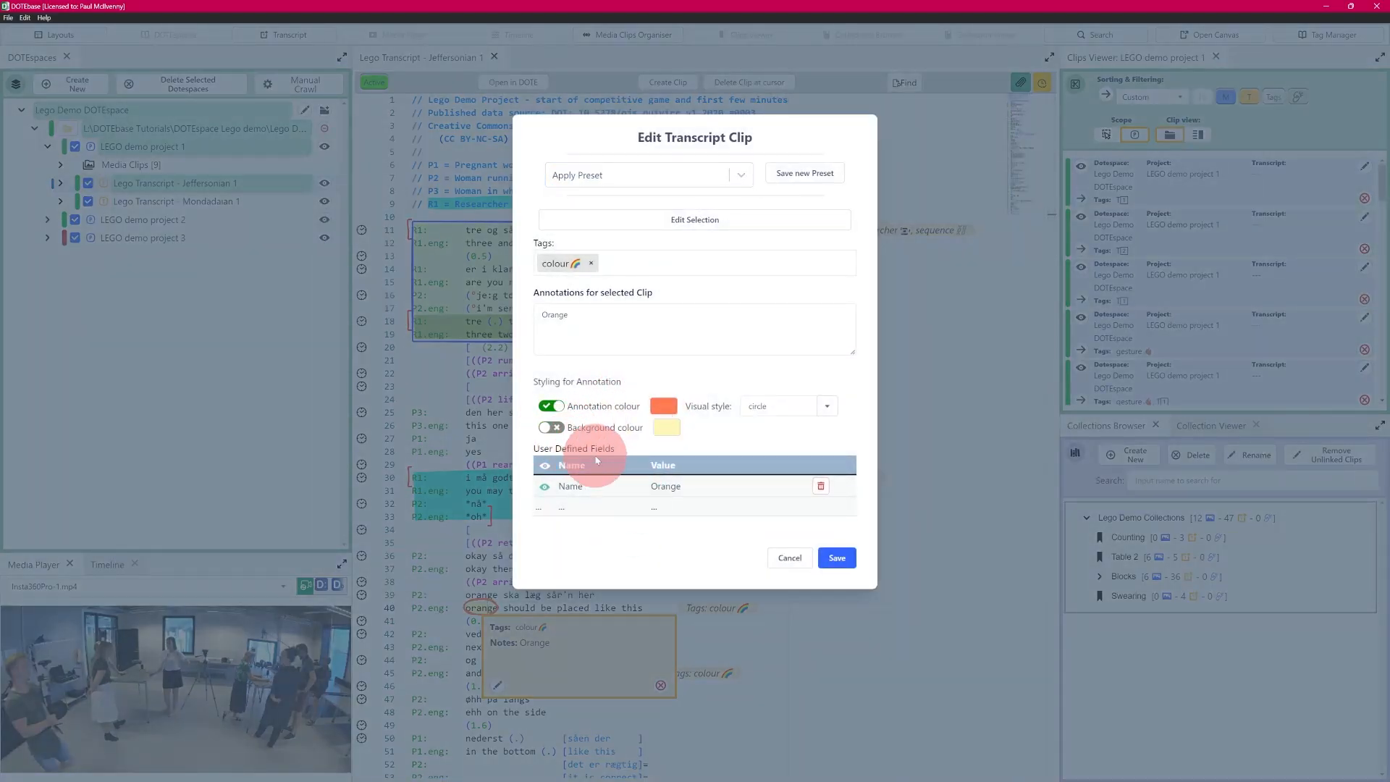
click(838, 559)
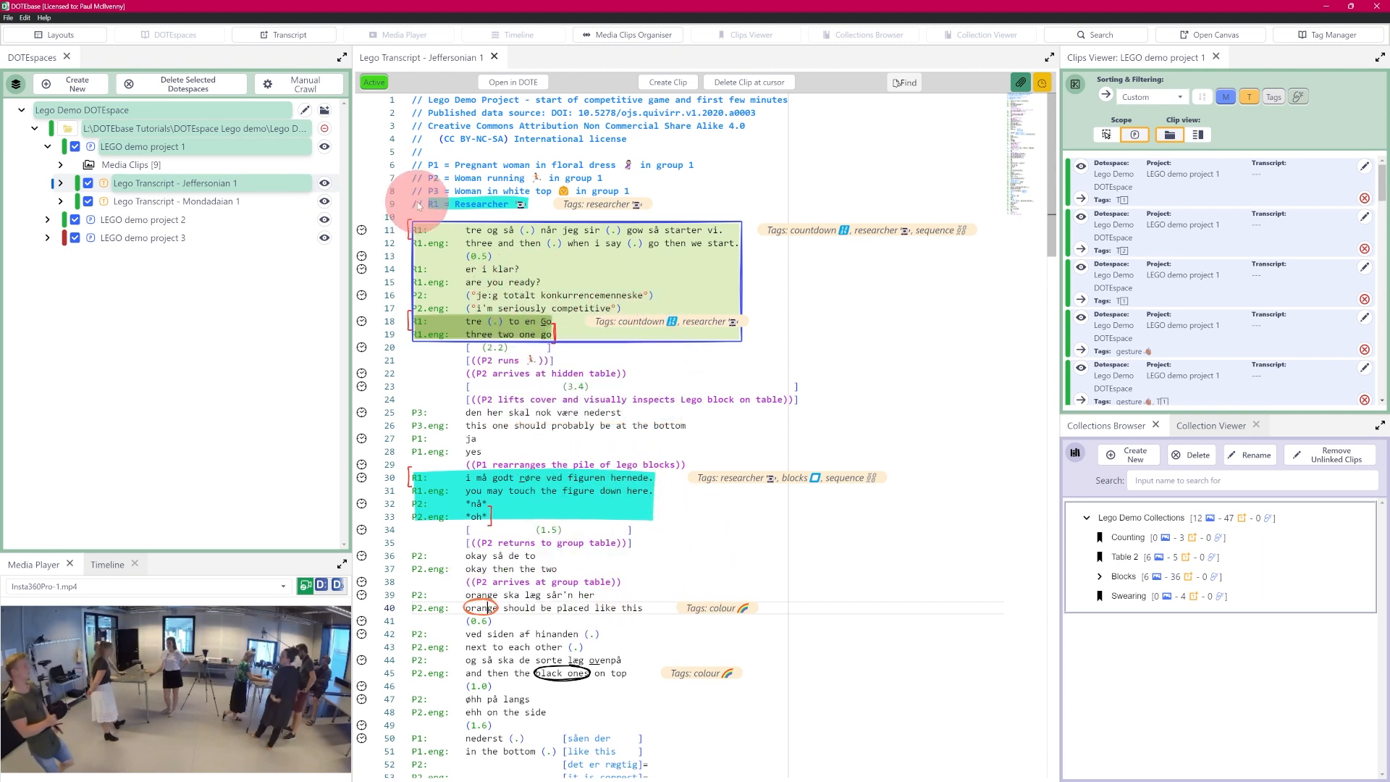
mouse_move(512, 210)
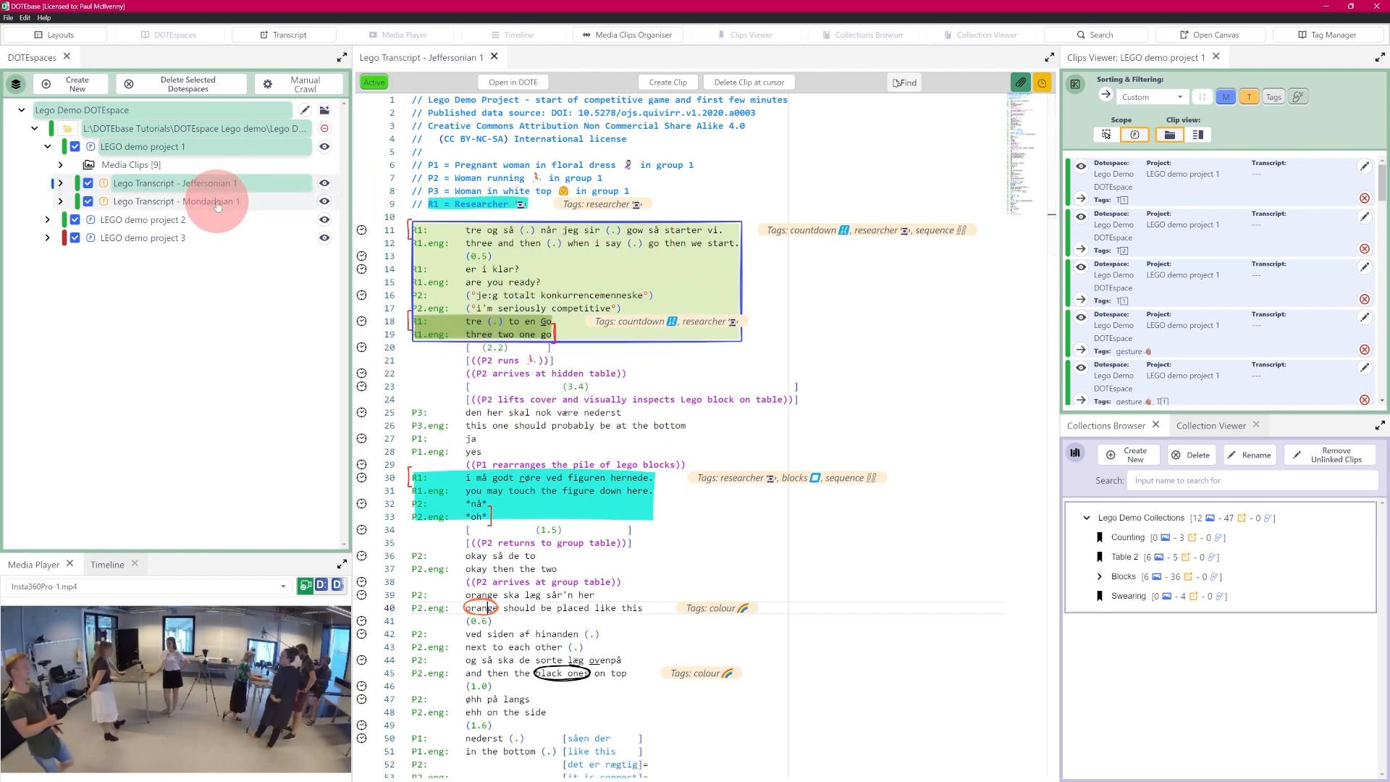
click(325, 202)
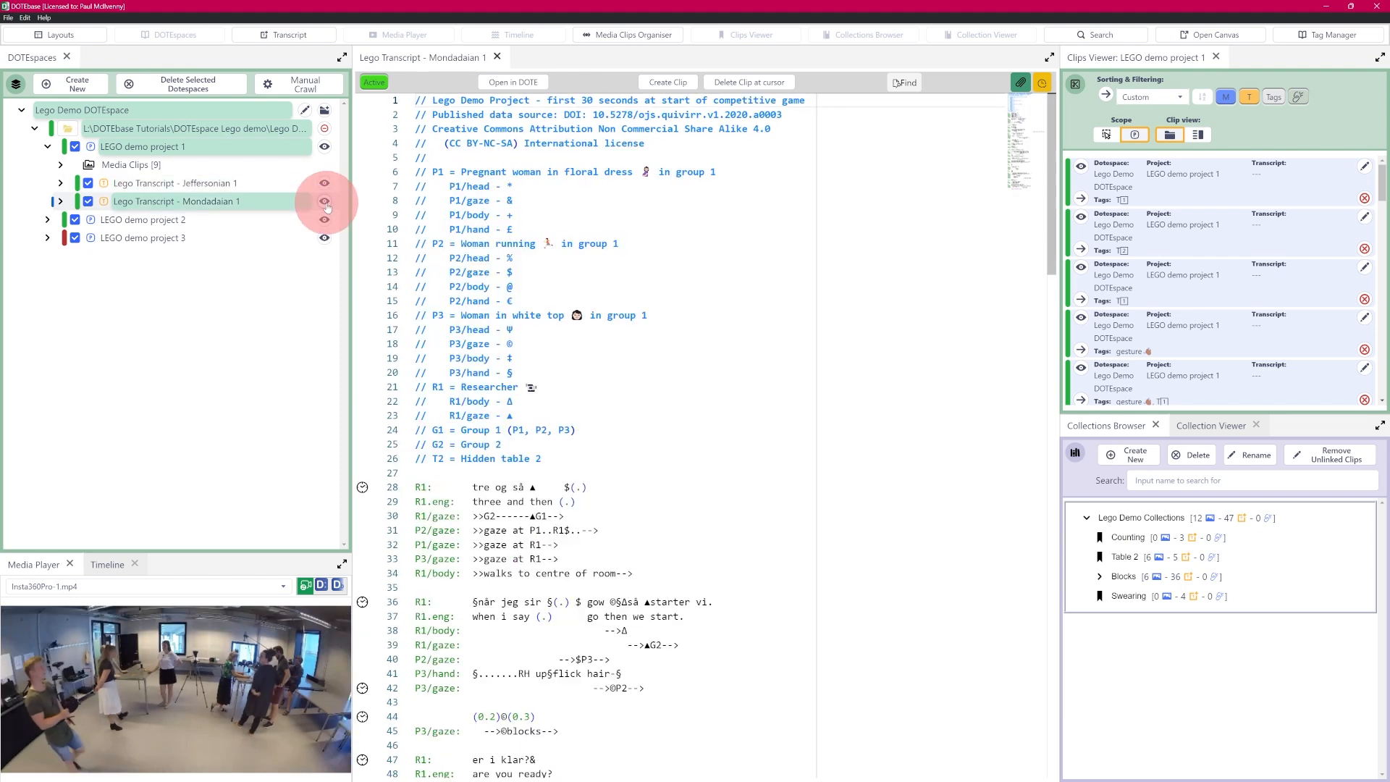
mouse_move(1025, 118)
mouse_down()
mouse_move(1008, 155)
mouse_move(1033, 139)
mouse_up()
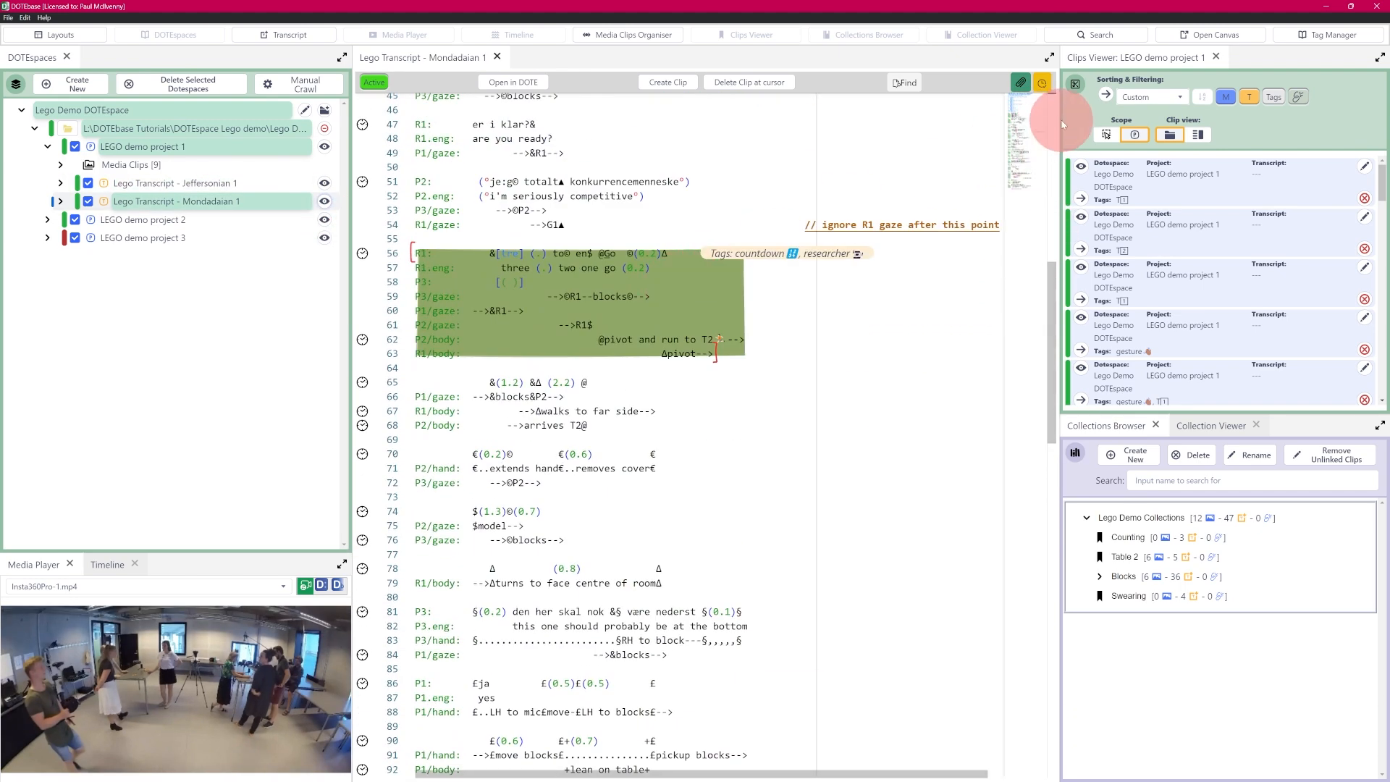
mouse_move(635, 277)
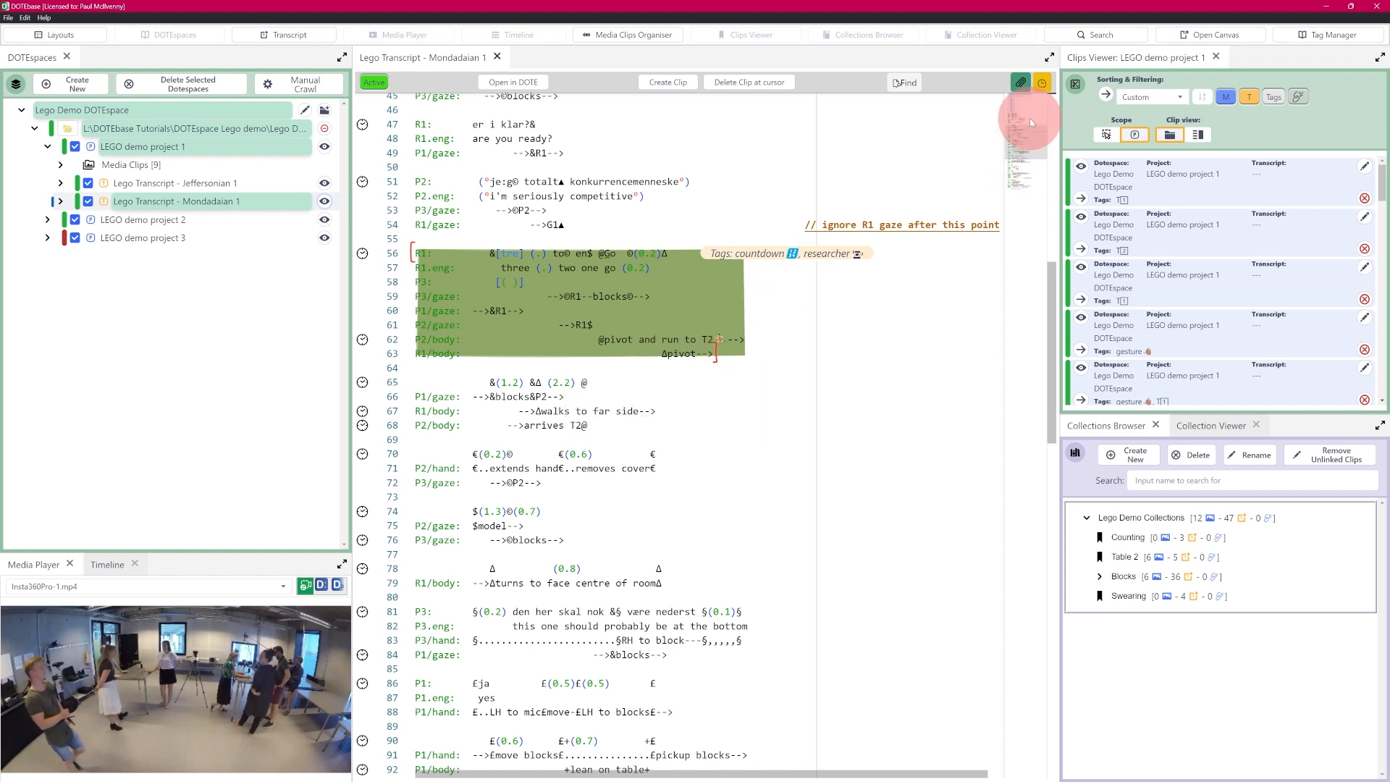
scroll(1017, 145, down, 10)
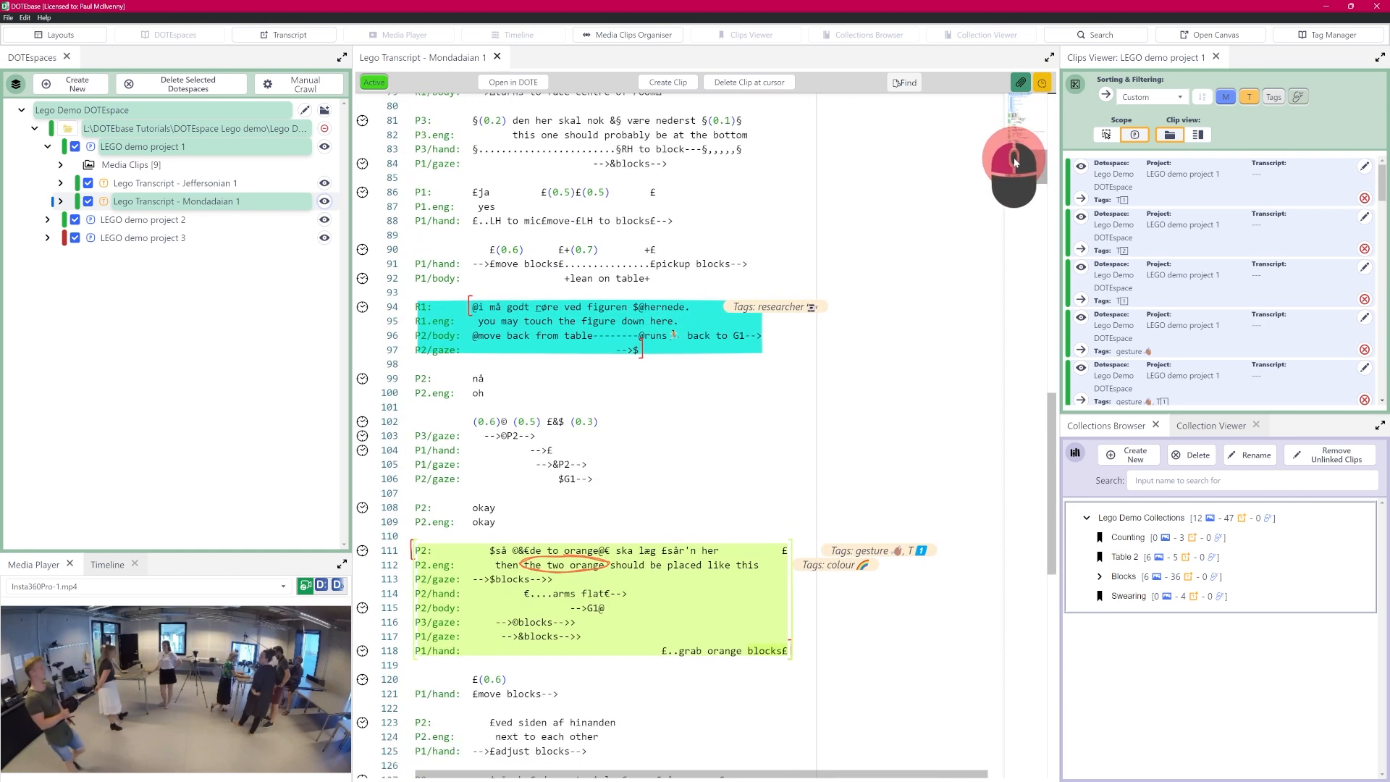
scroll(1017, 144, up, 20)
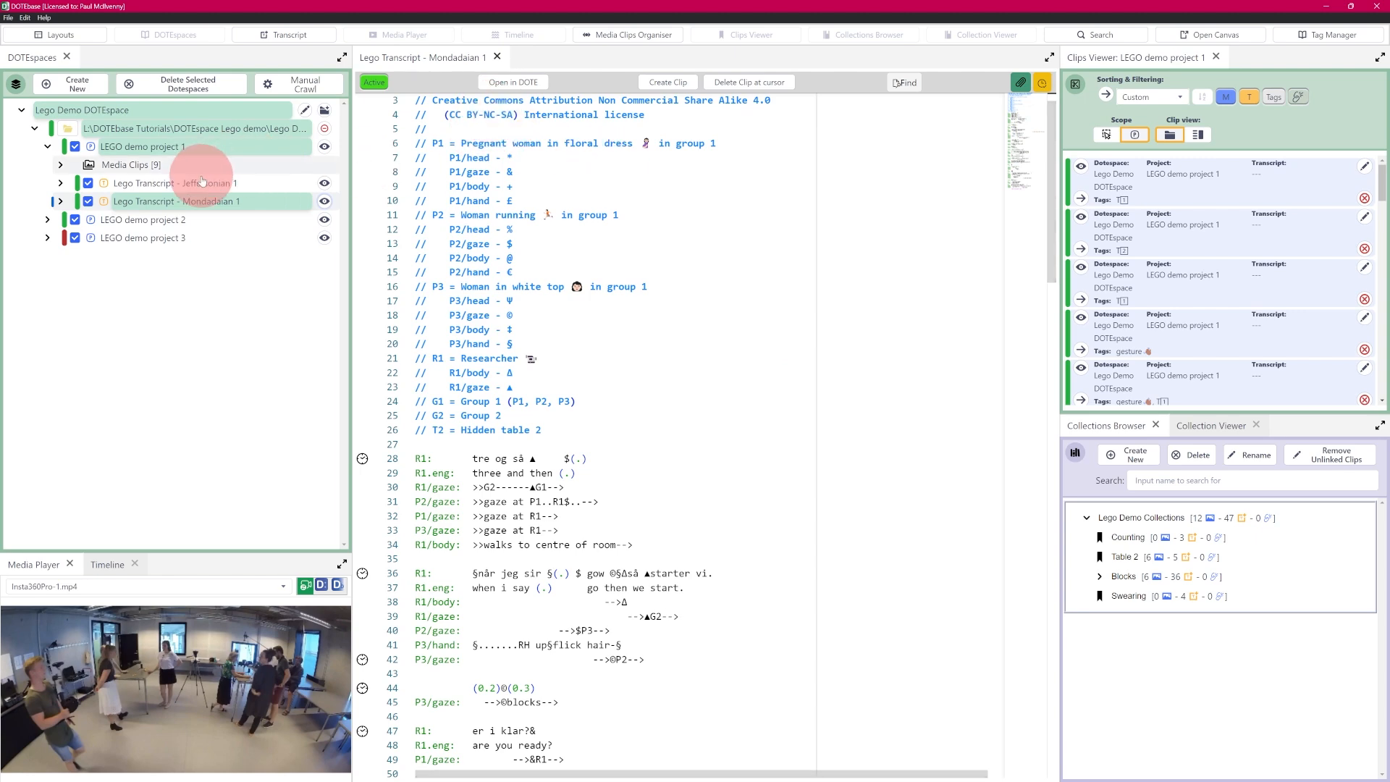
click(324, 185)
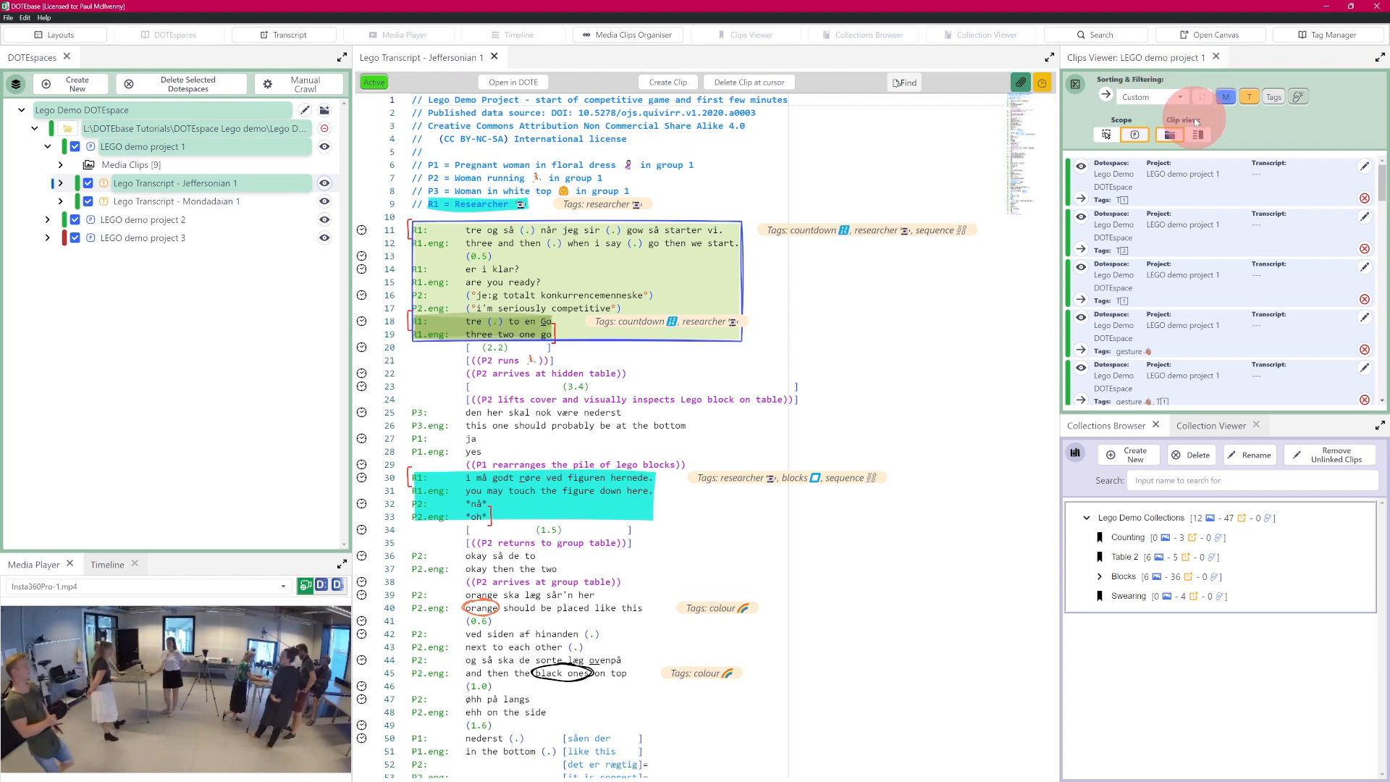
Step: Jump from the Clips Viewer to the lines 18–19 countdown, line 30, then orange line 40 clips
drag(1388, 177, 1384, 262)
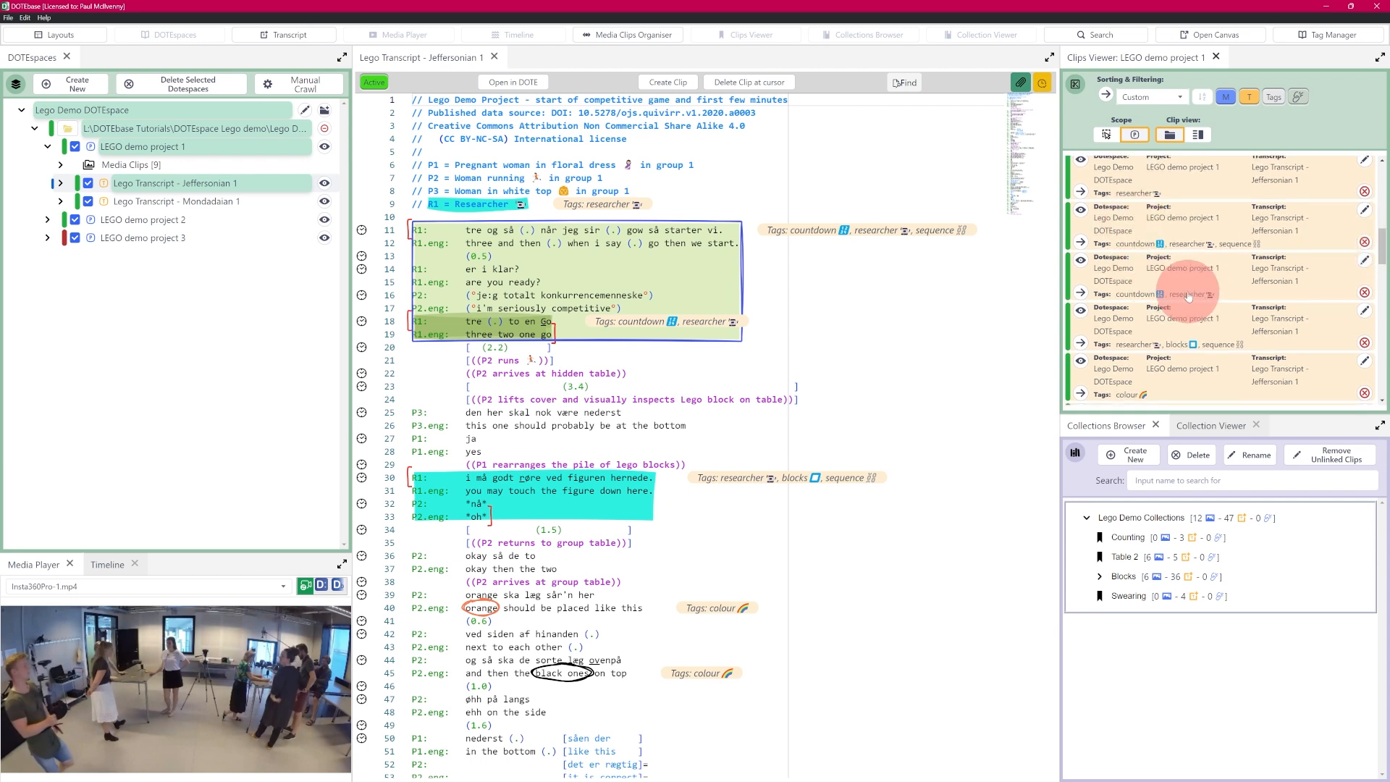
click(1081, 261)
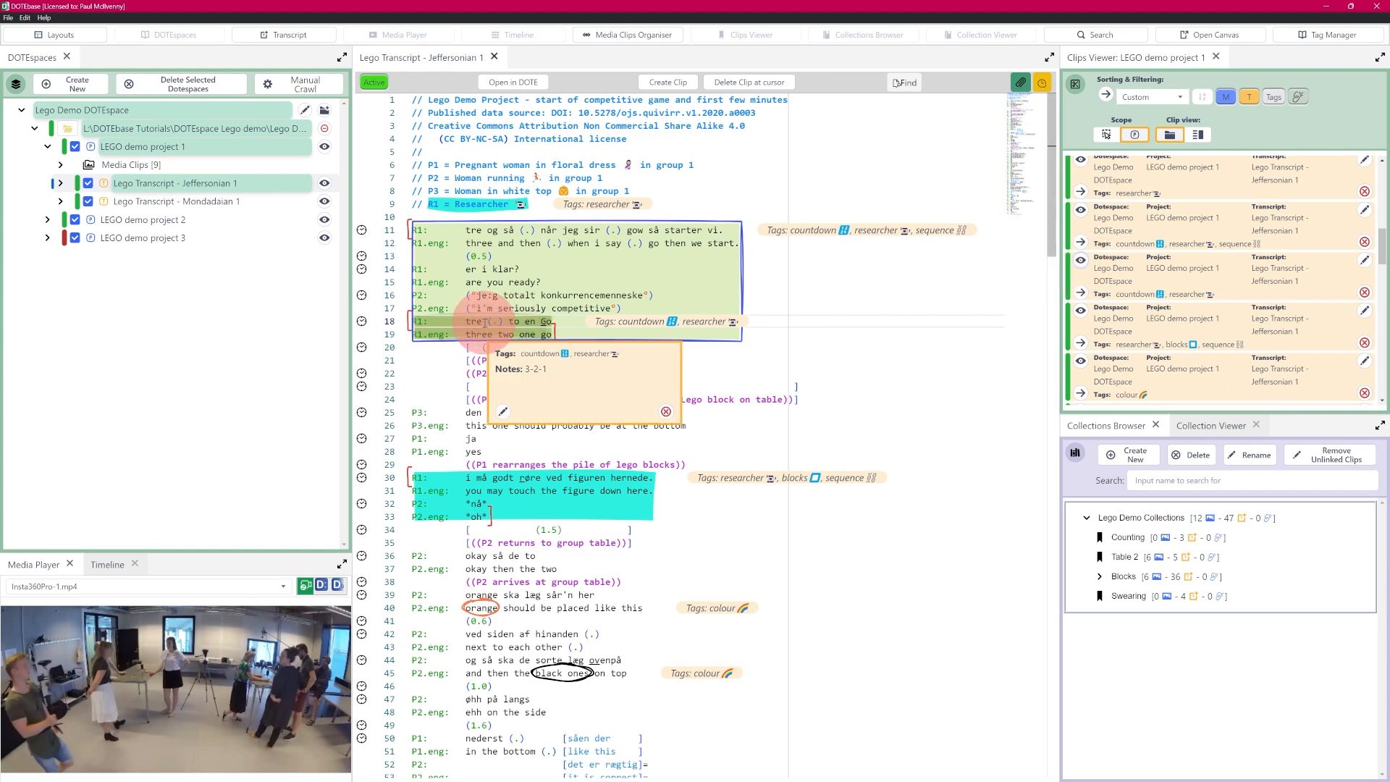
click(1079, 312)
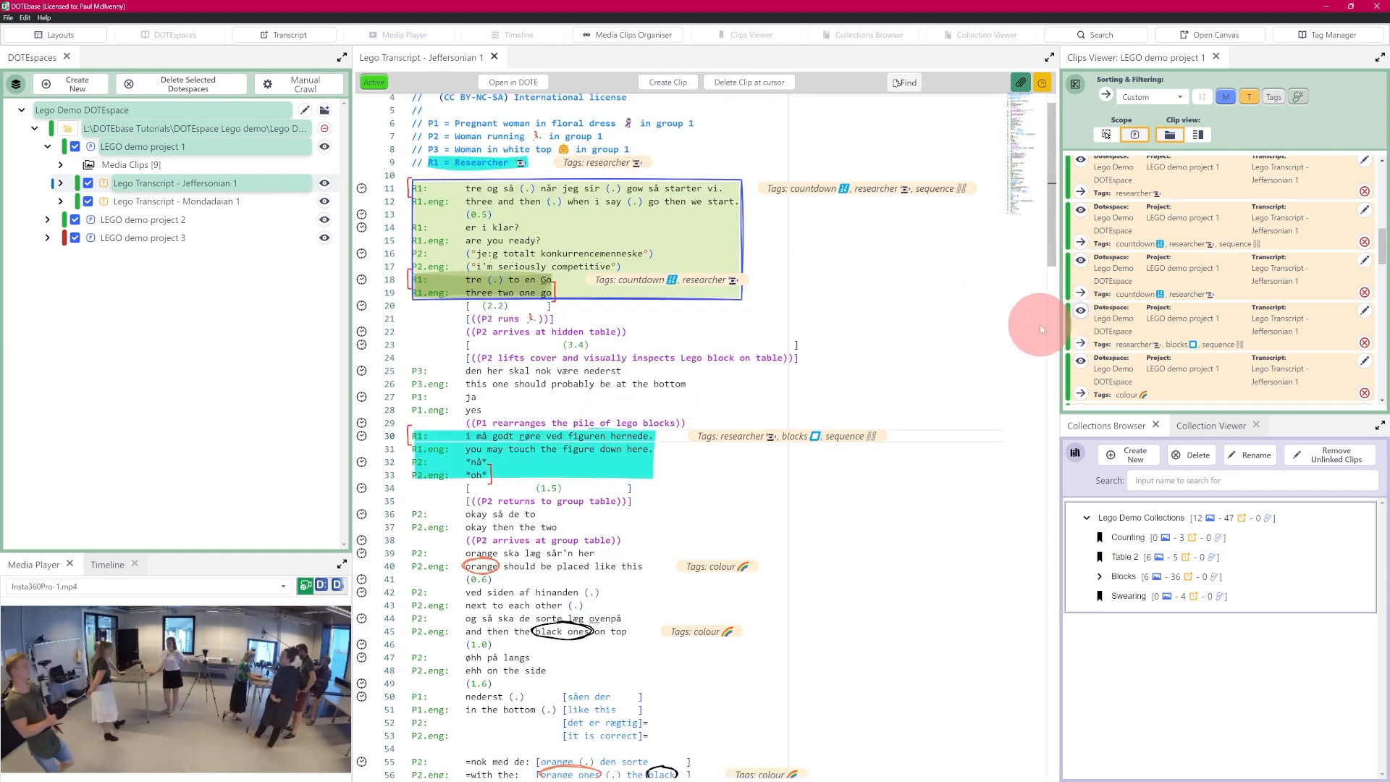
click(1080, 362)
mouse_move(483, 437)
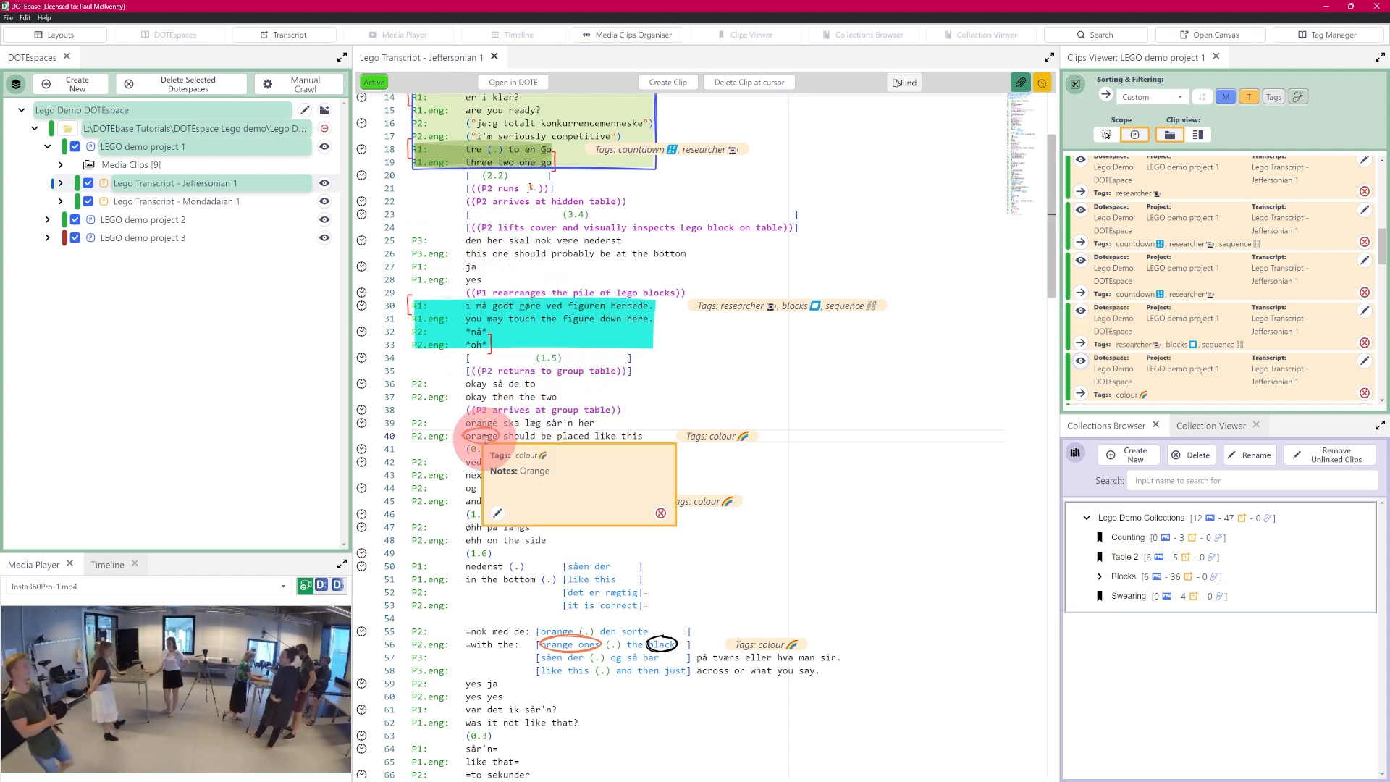
mouse_move(533, 323)
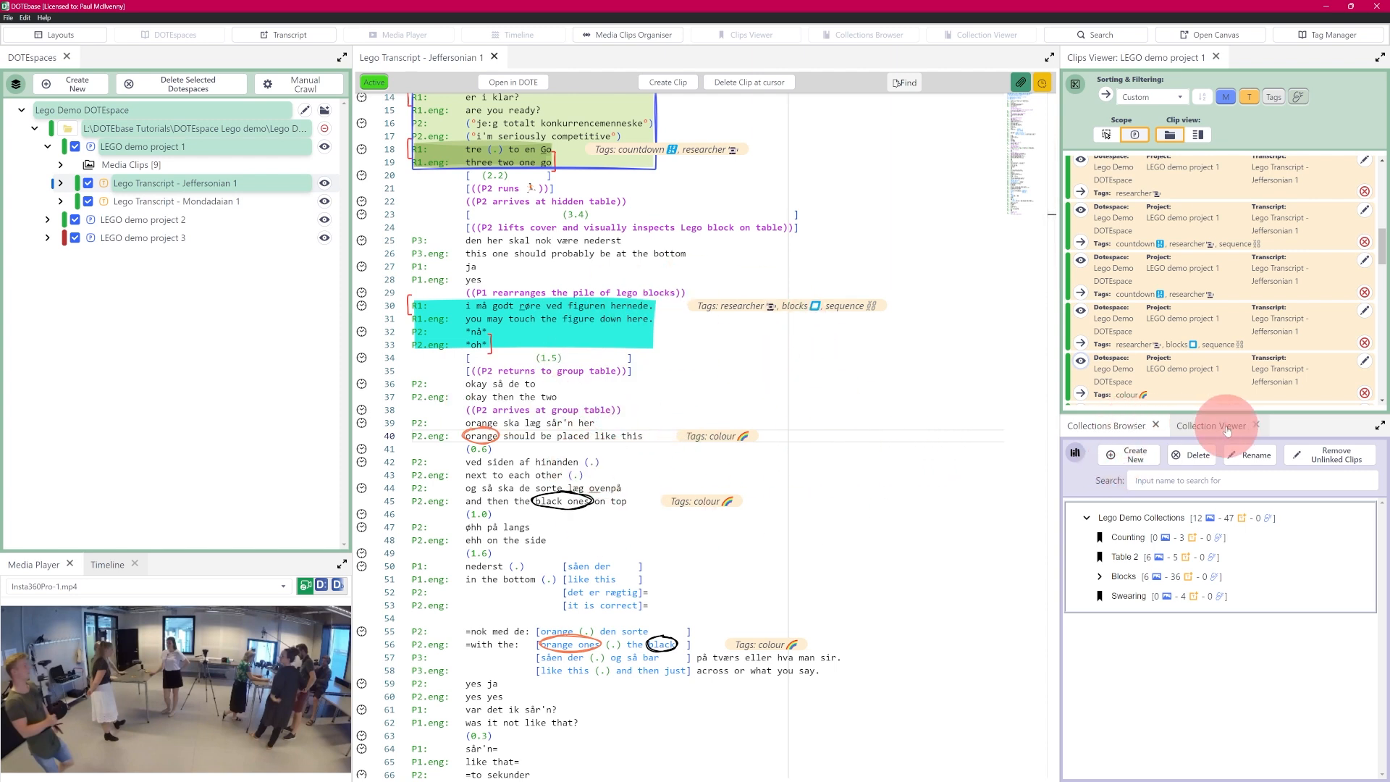
Step: Expand Blocks and view its Colours sub-collection's clips, then return to the Collections Browser tree
click(1101, 577)
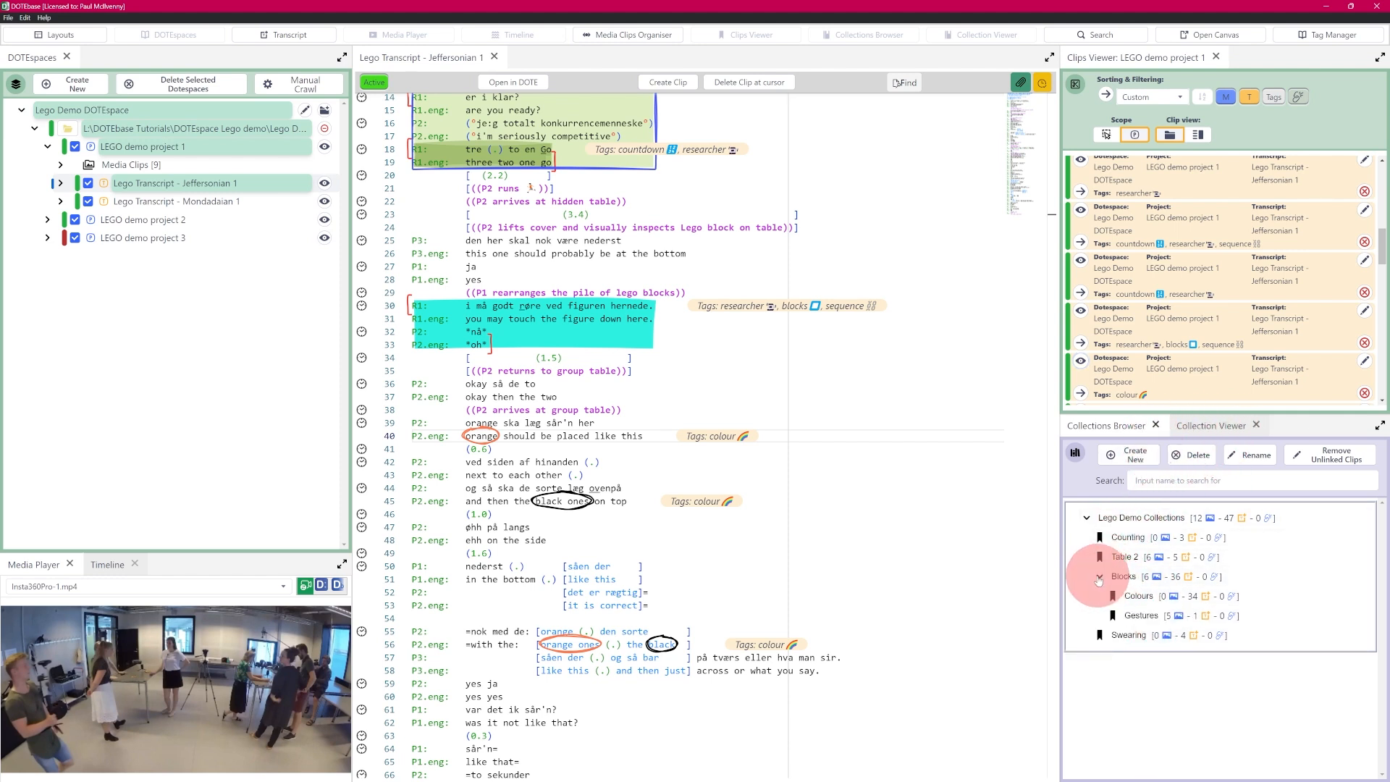
click(1146, 596)
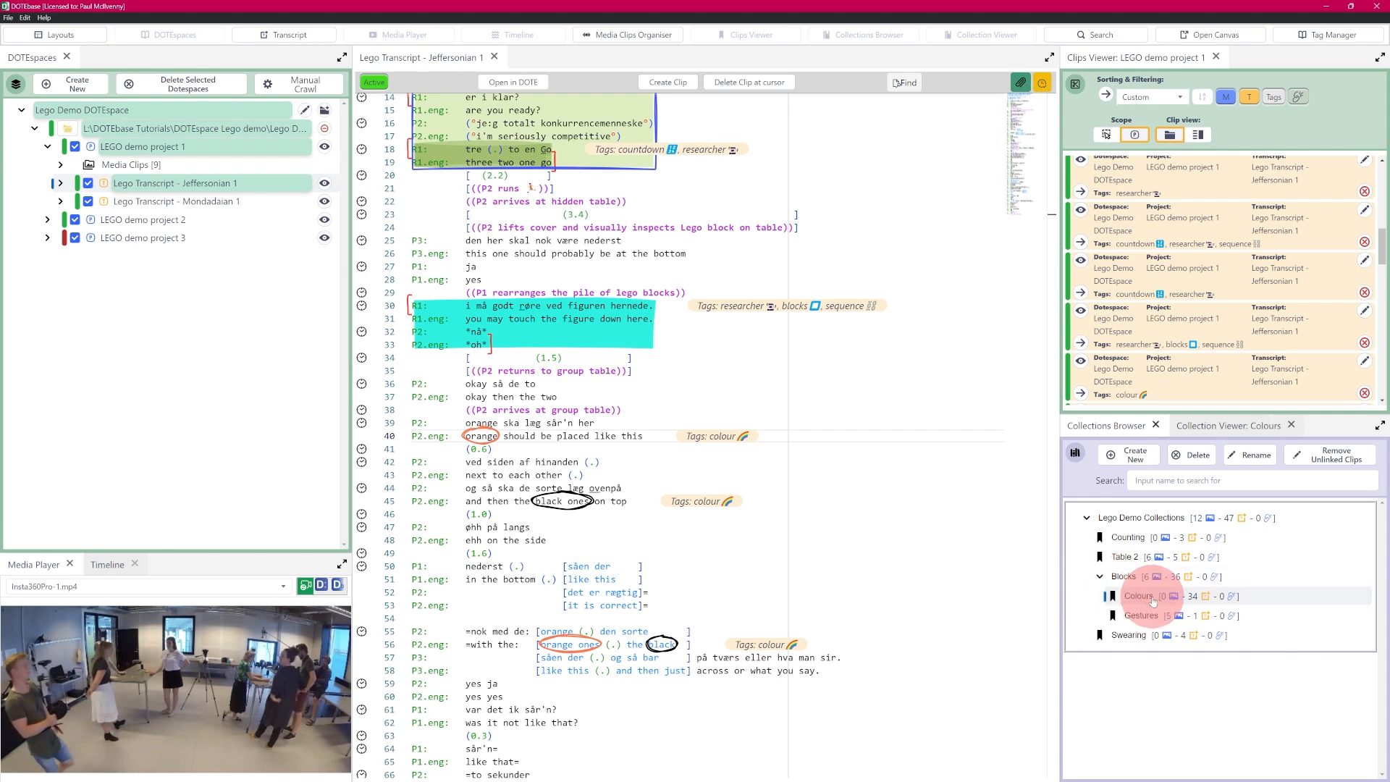
click(1222, 432)
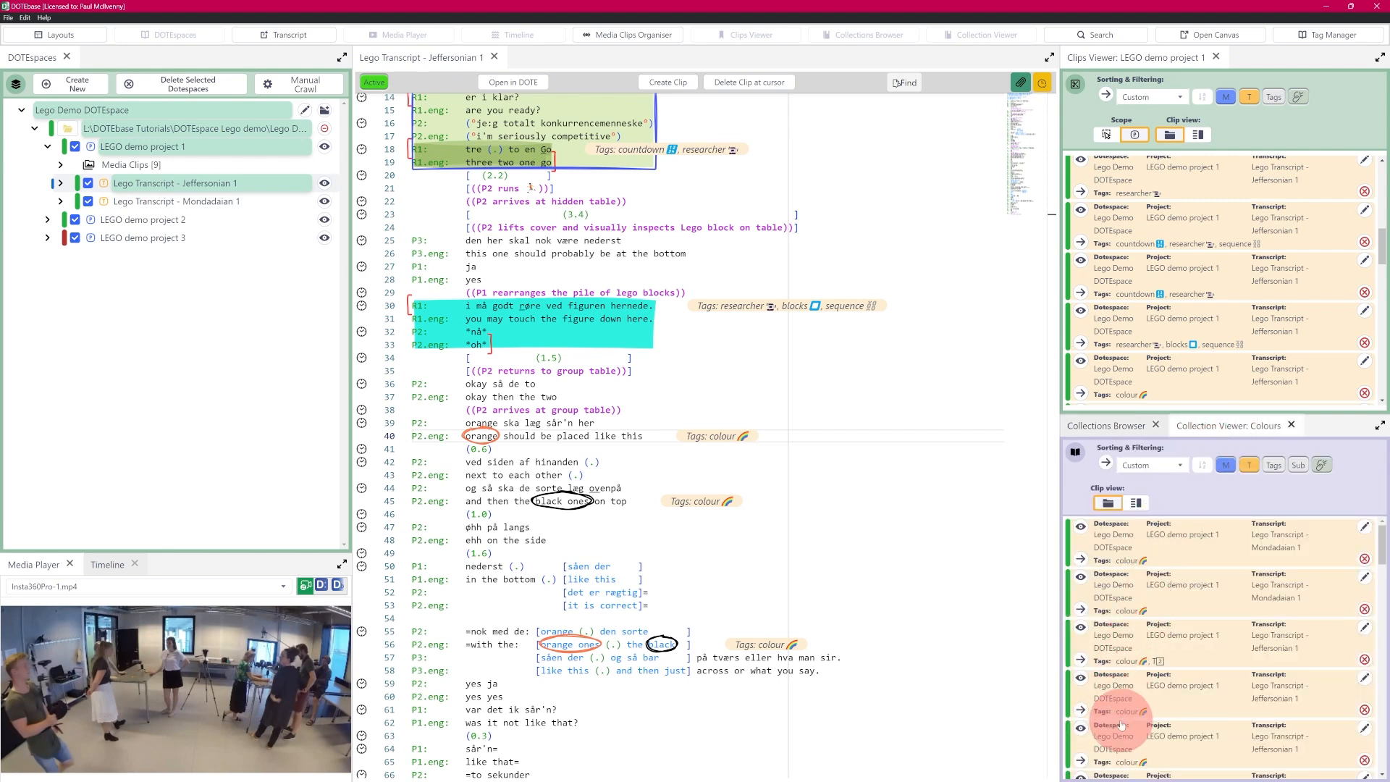
click(471, 438)
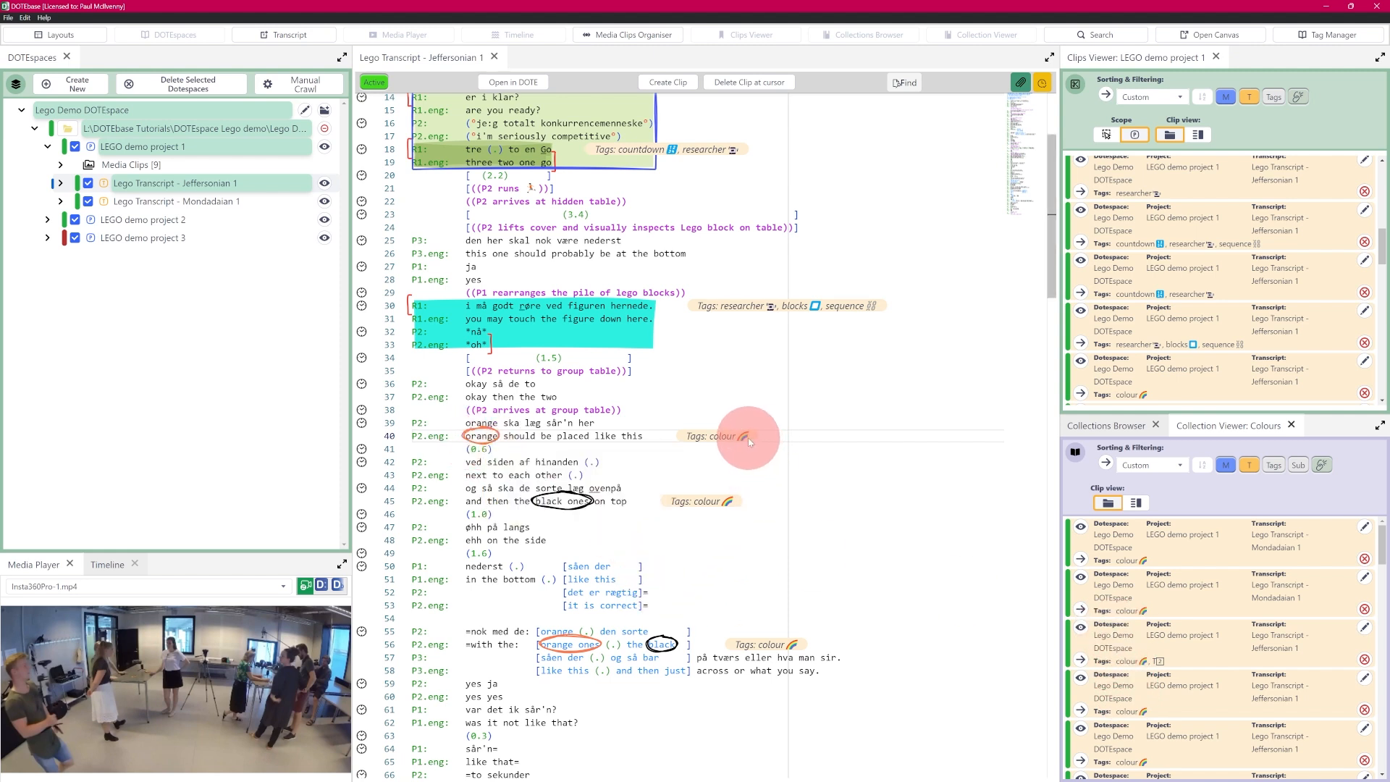
mouse_move(593, 650)
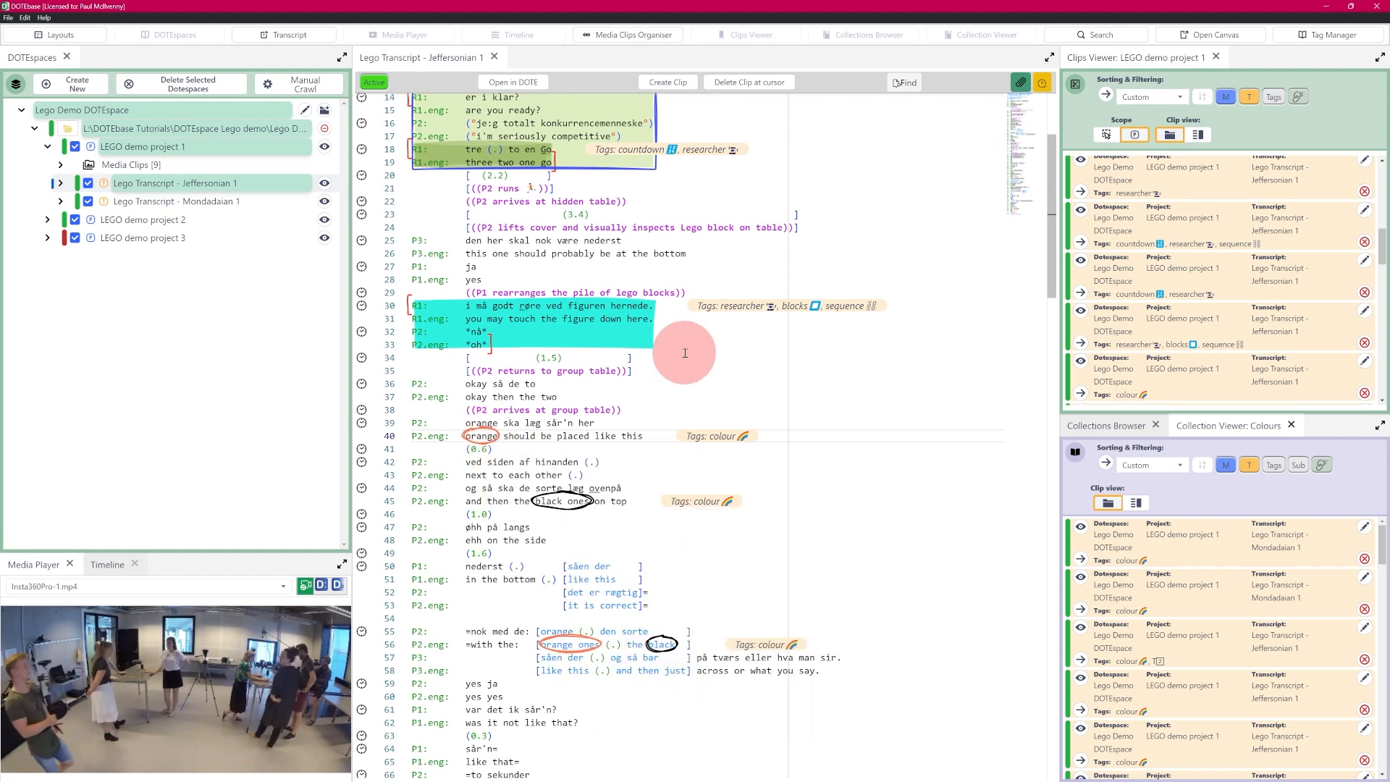
drag(1381, 544, 1380, 515)
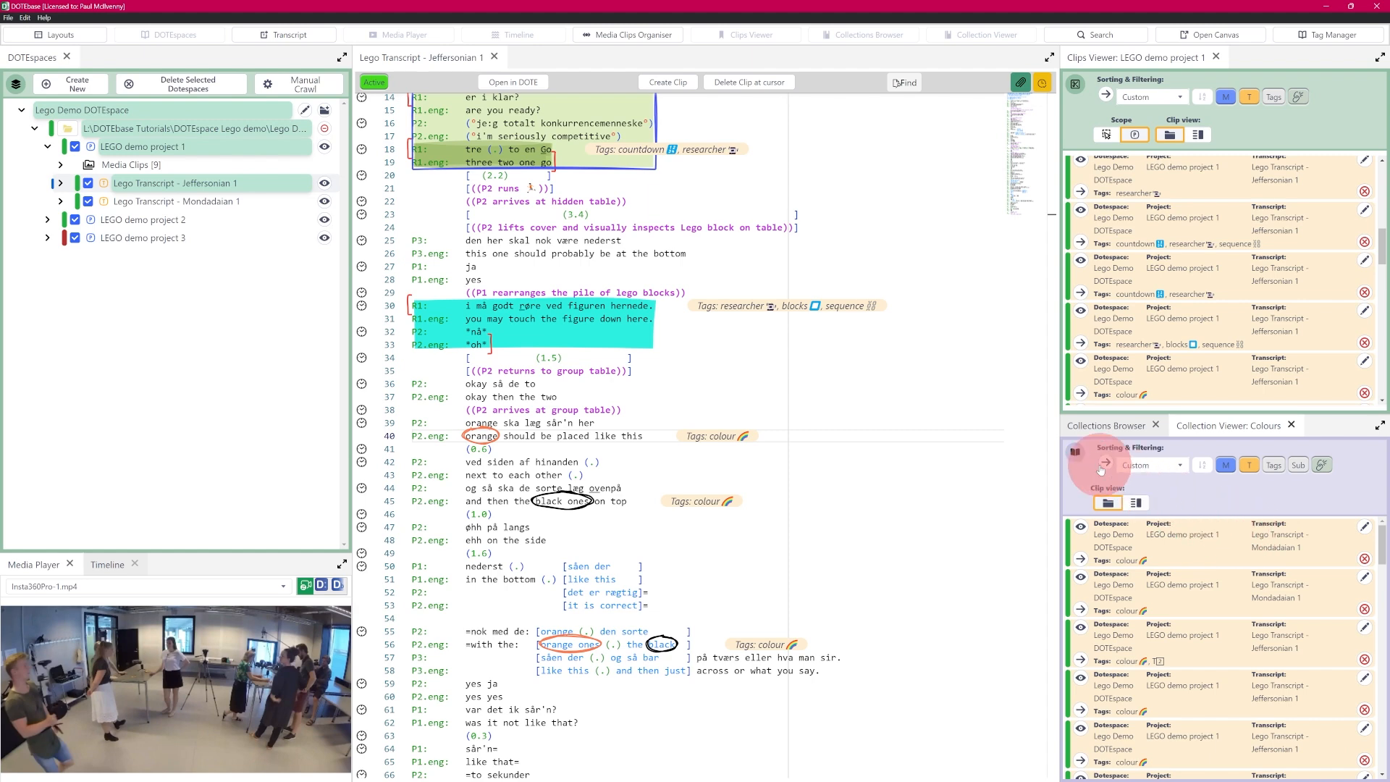
click(1106, 426)
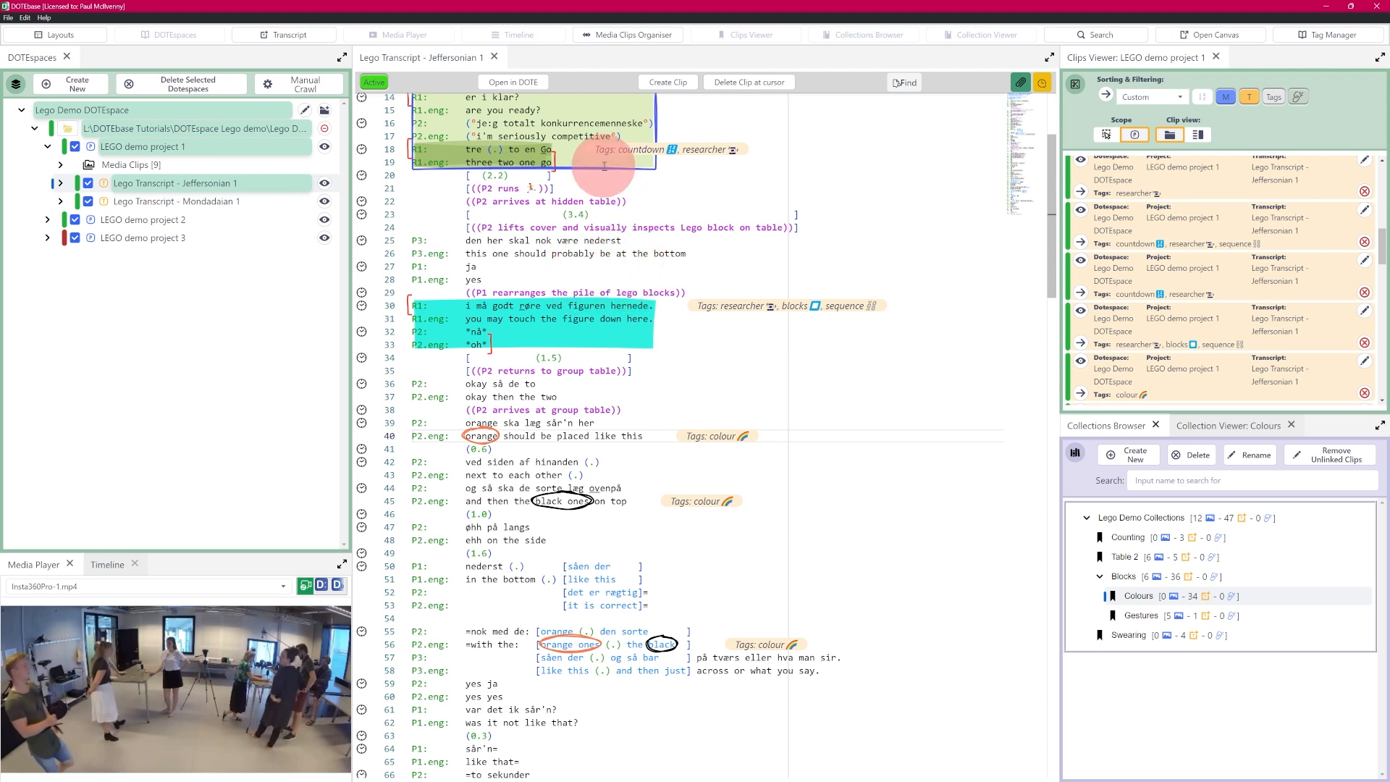
Step: Open the cyan lines 30–33 clip's editor and its colour swatches, then cancel without changes
right_click(520, 318)
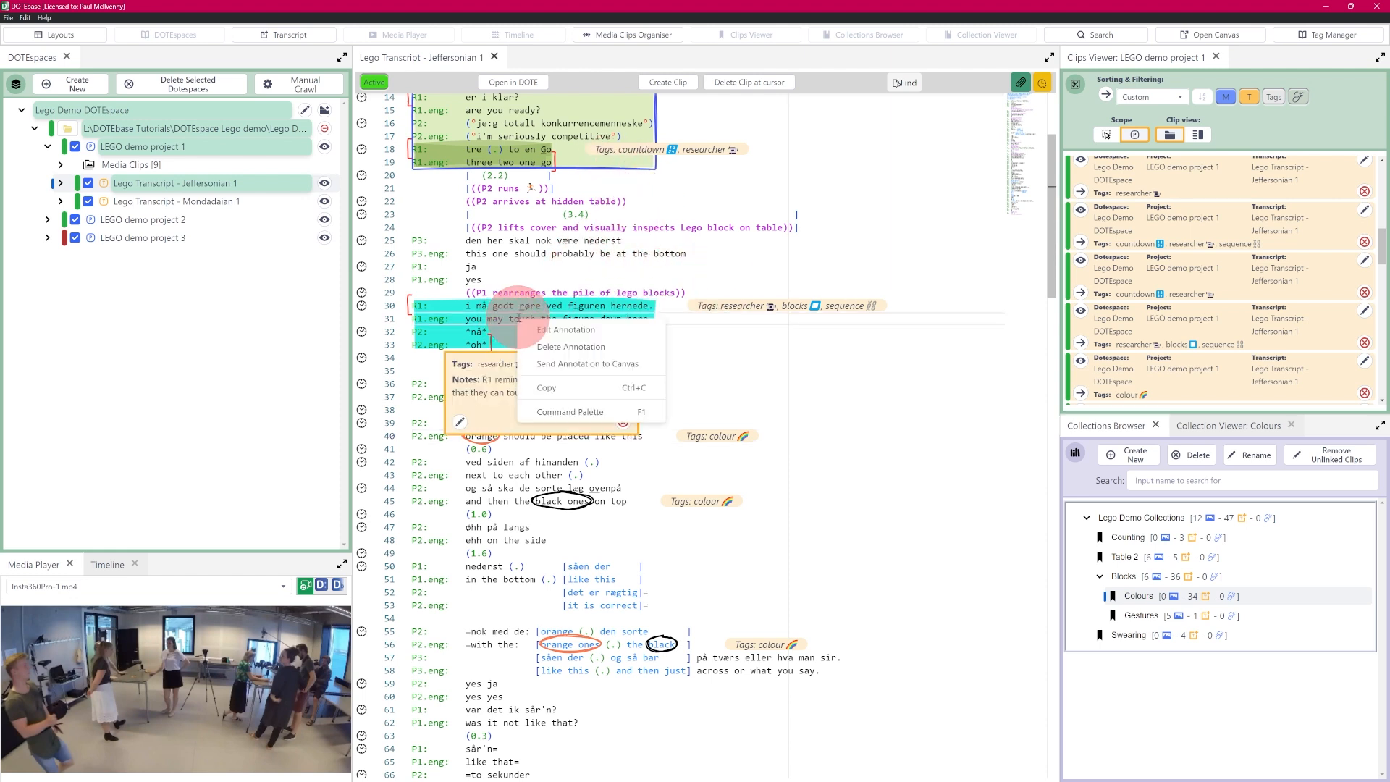
click(566, 331)
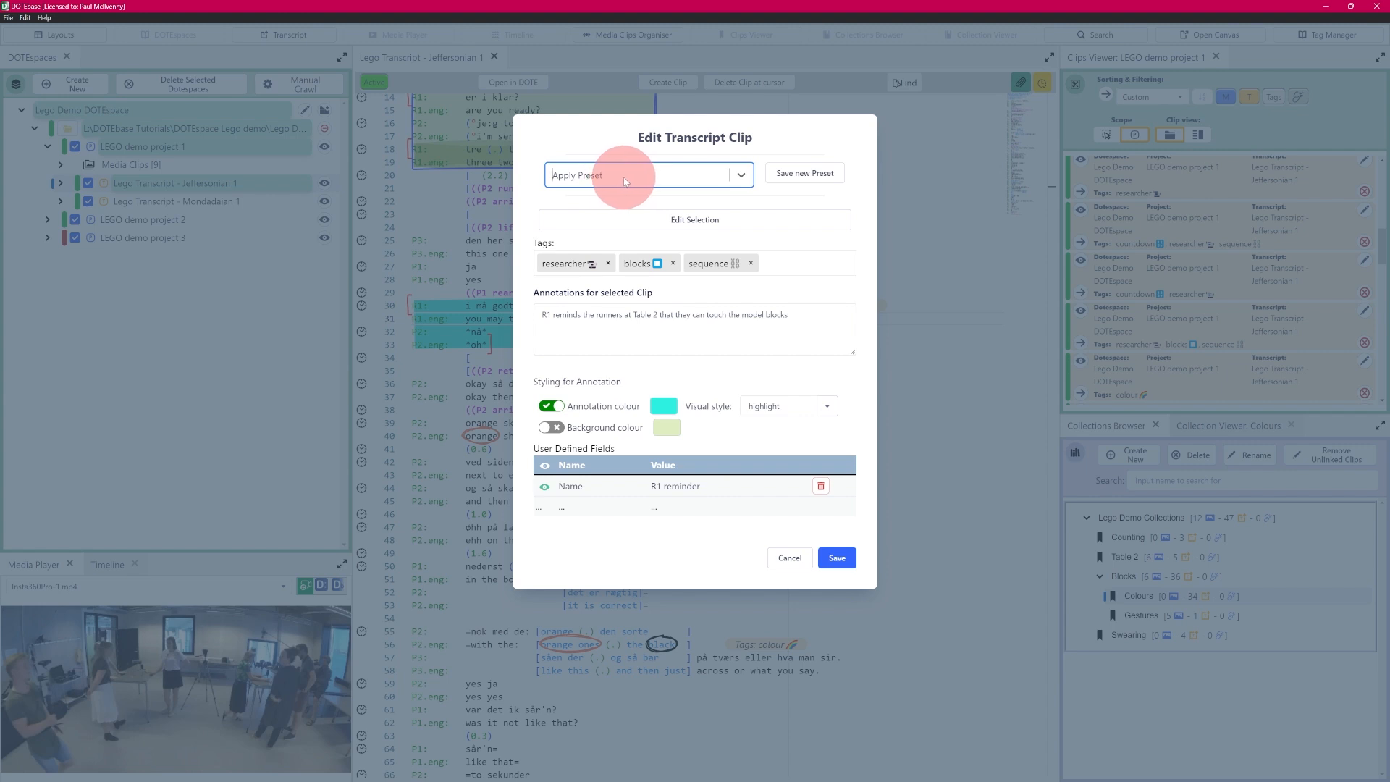
click(664, 407)
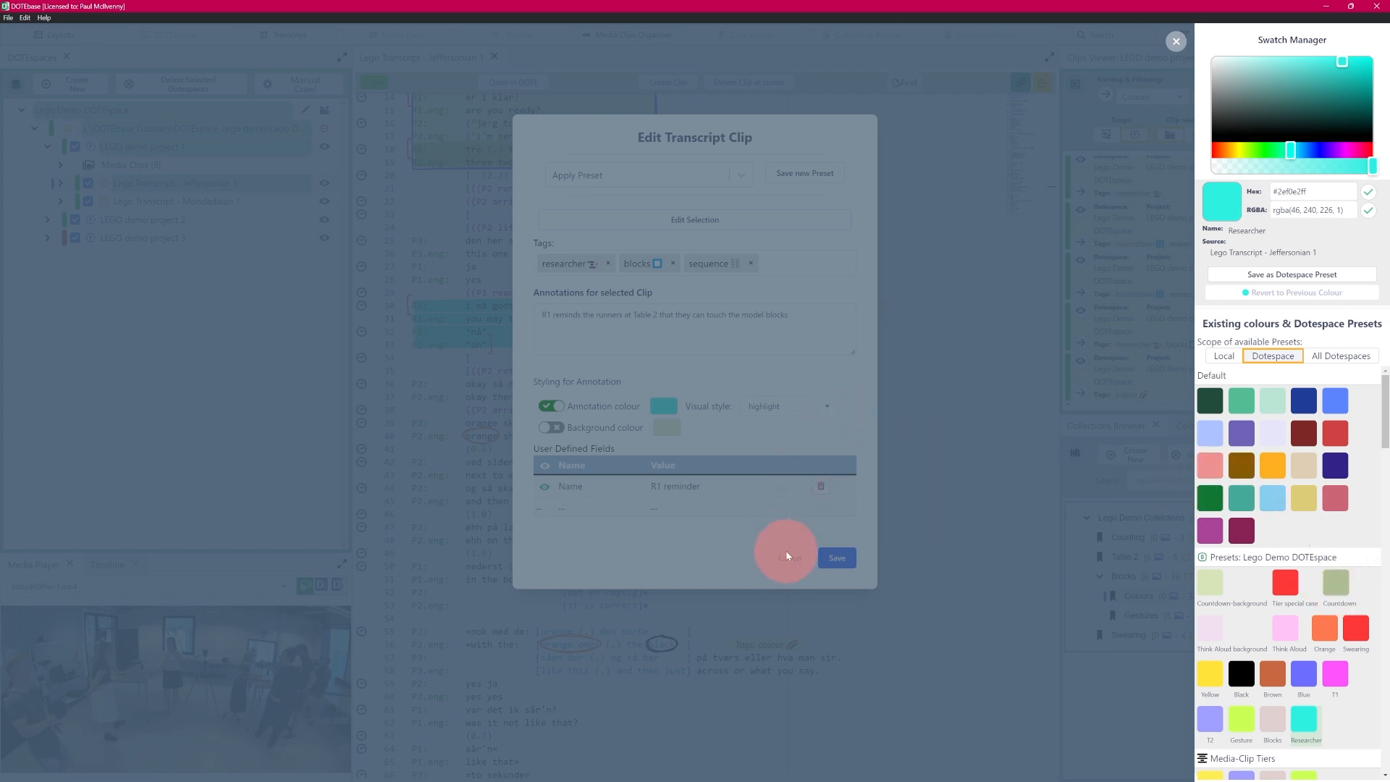
click(1176, 41)
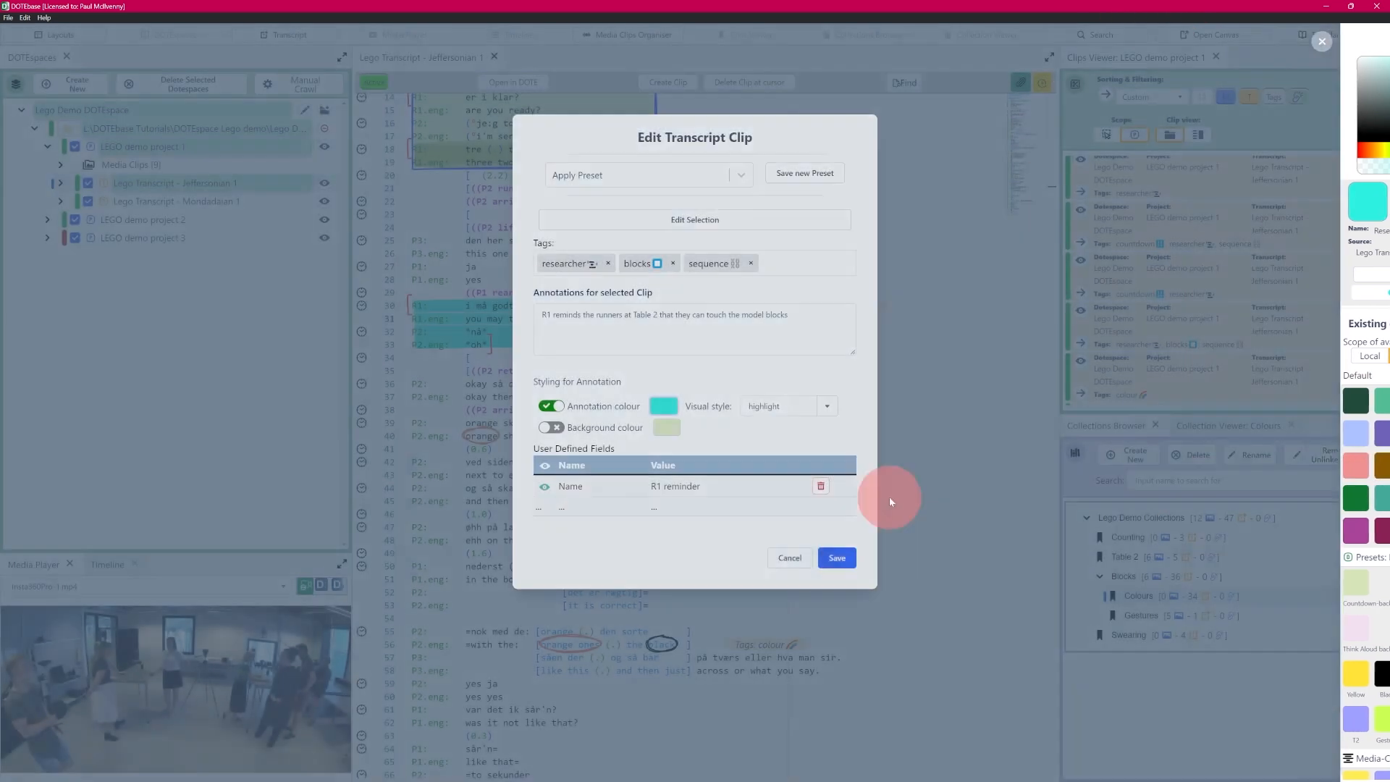
click(790, 557)
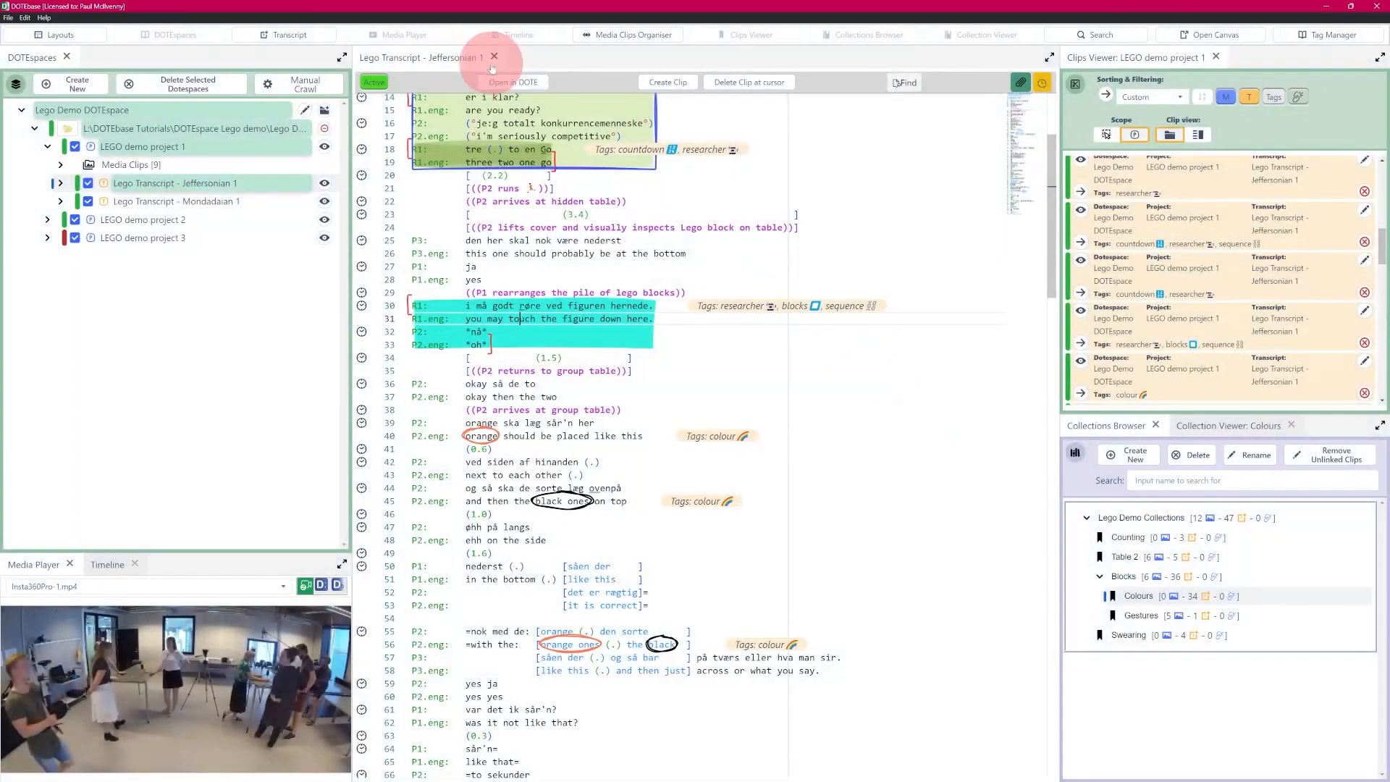
Step: Open Jeffersonian 1 in DOTE with the secondary GoPro video shown, checking DOTEbase in between
click(519, 83)
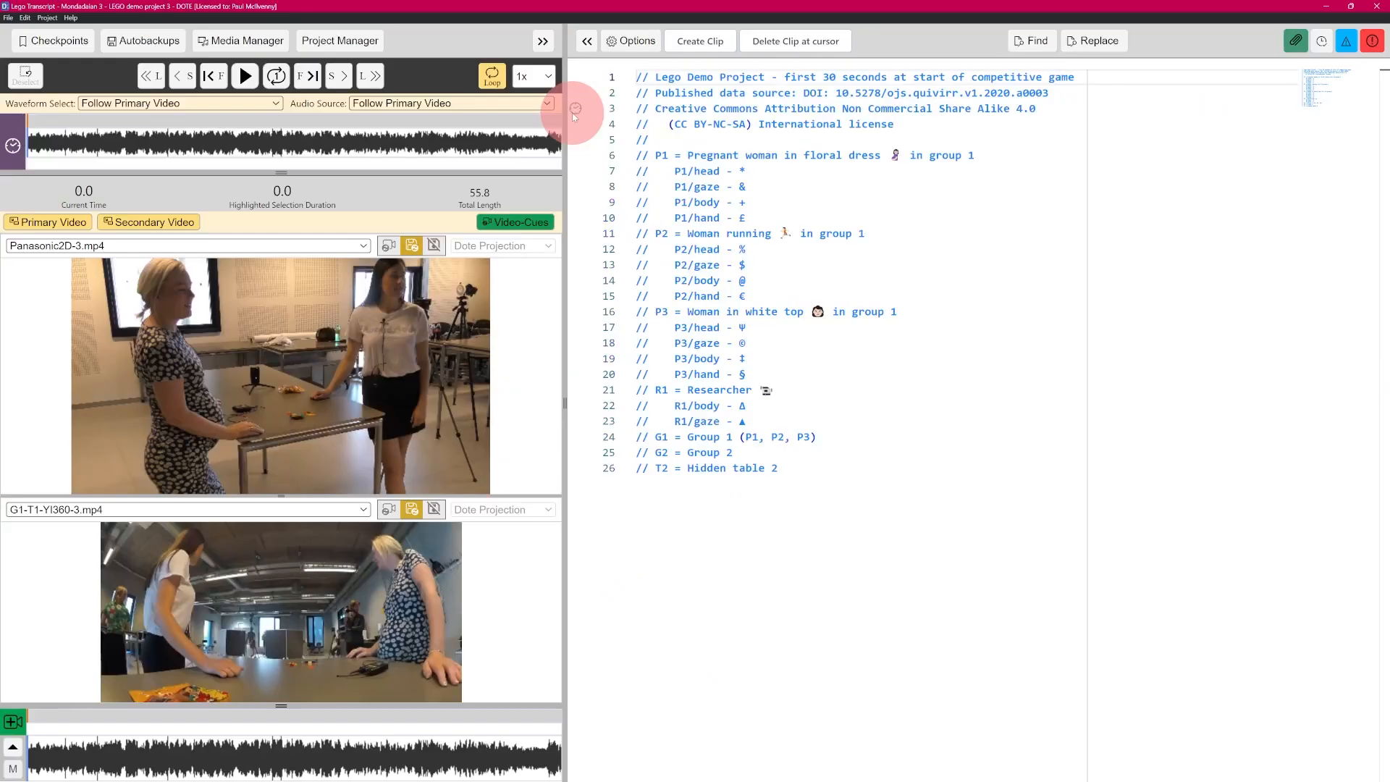
click(711, 580)
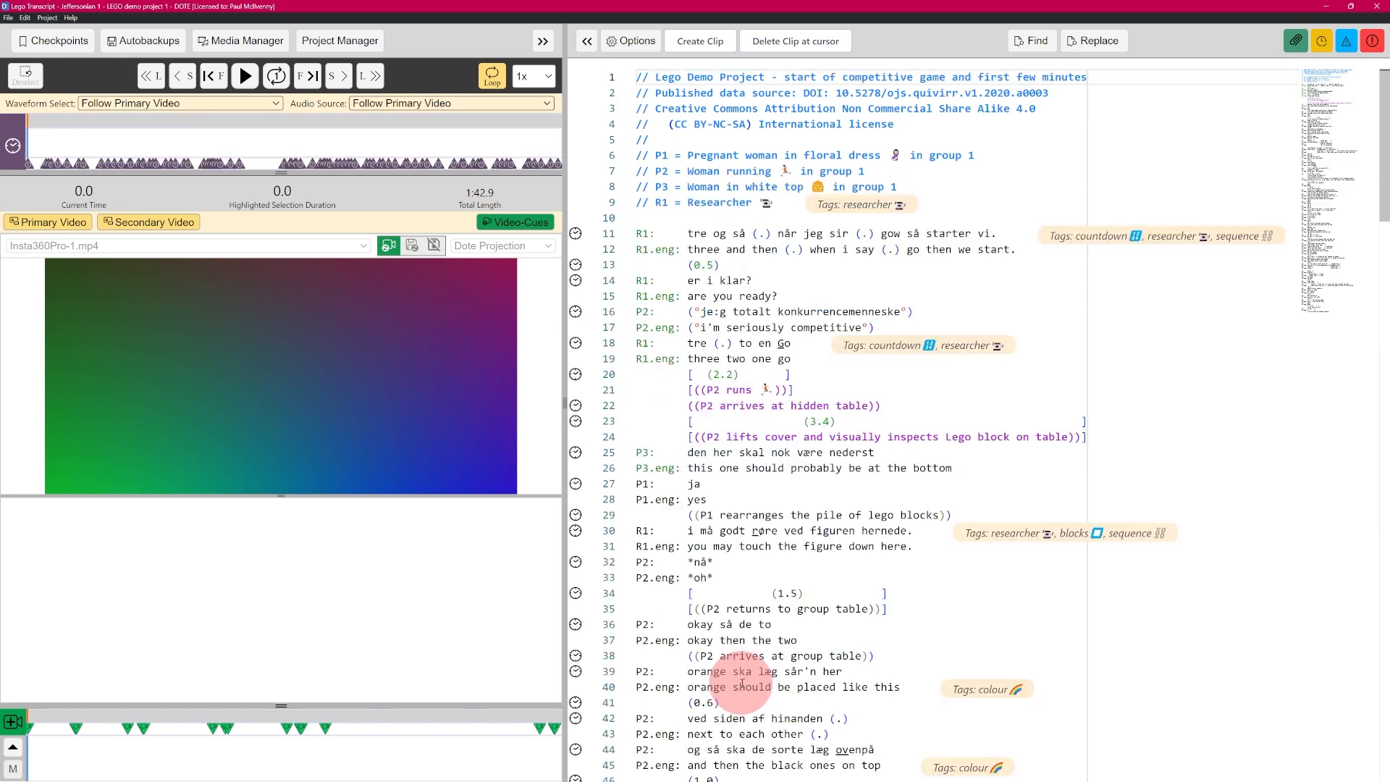
click(177, 221)
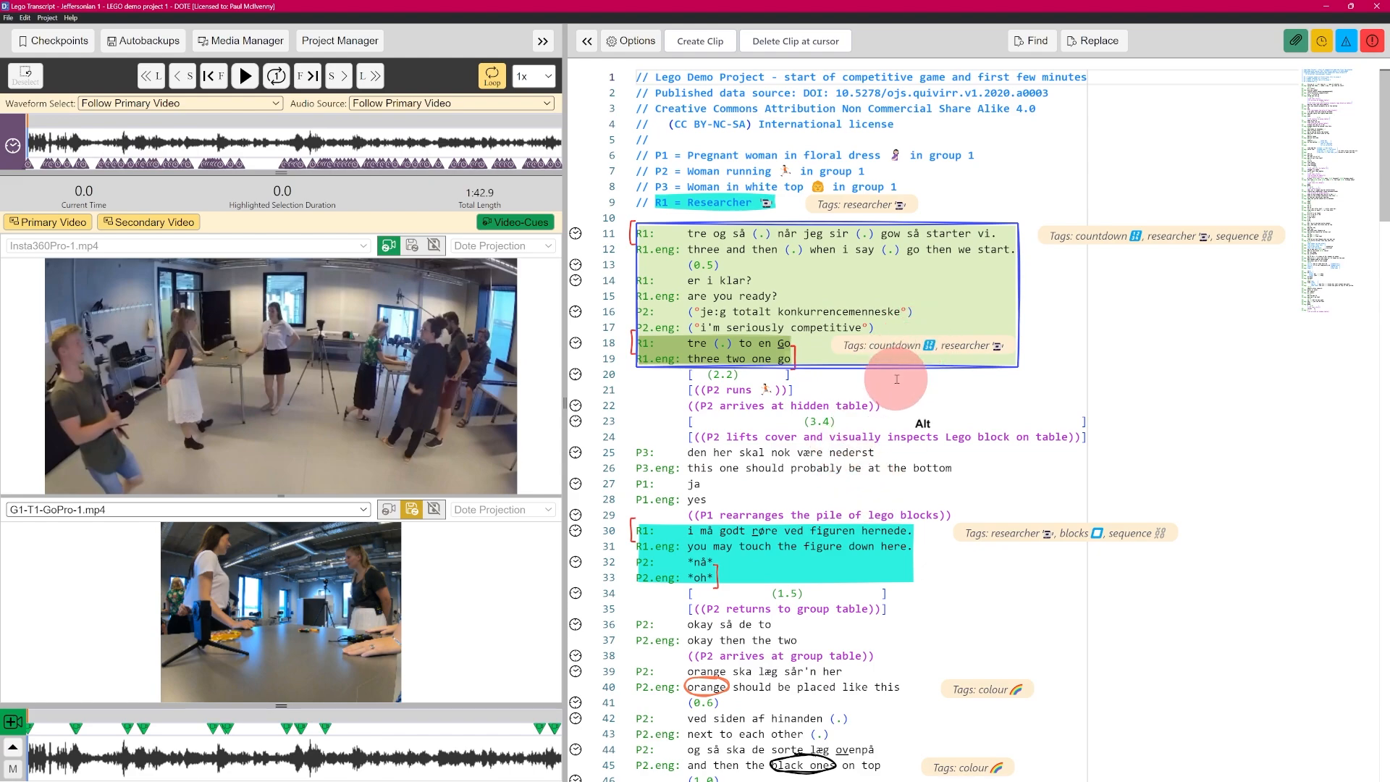
key(alt+Tab)
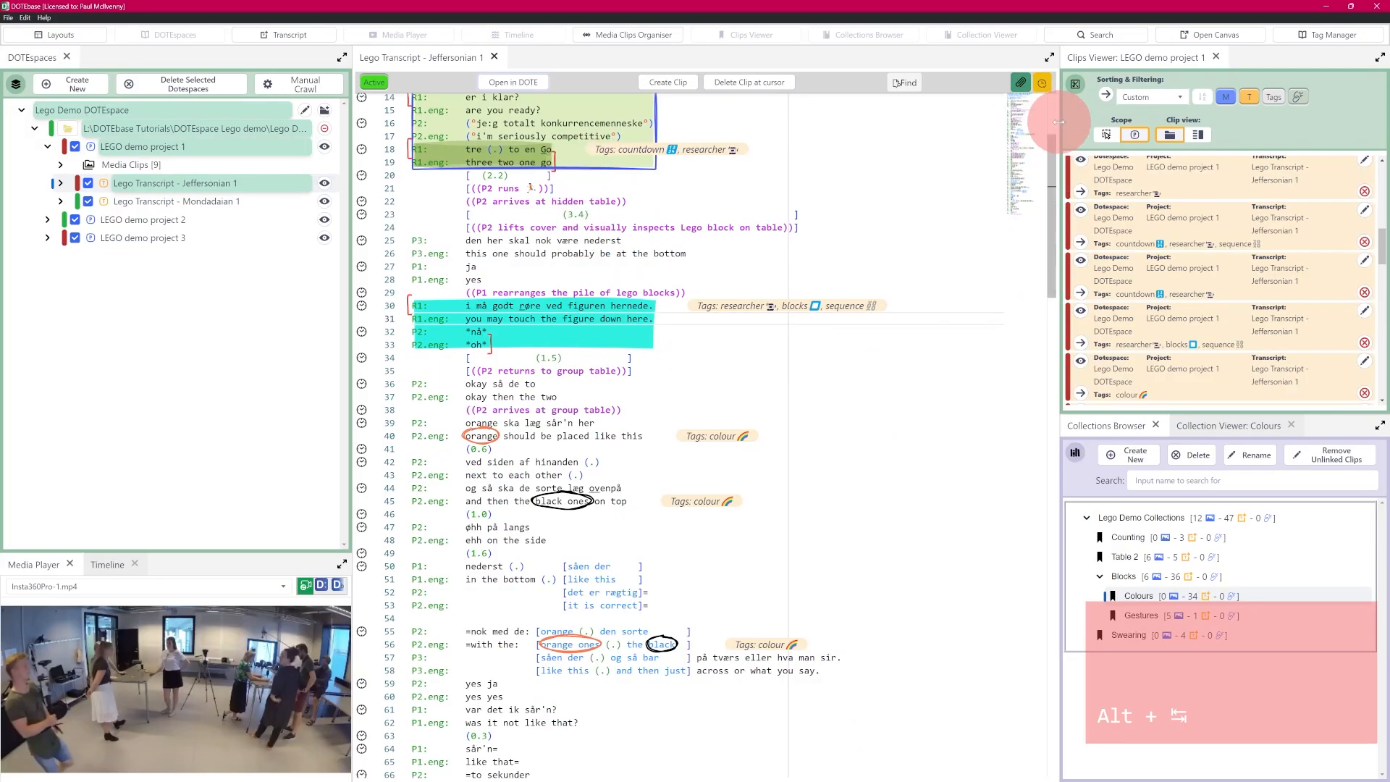
scroll(1042, 113, up, 5)
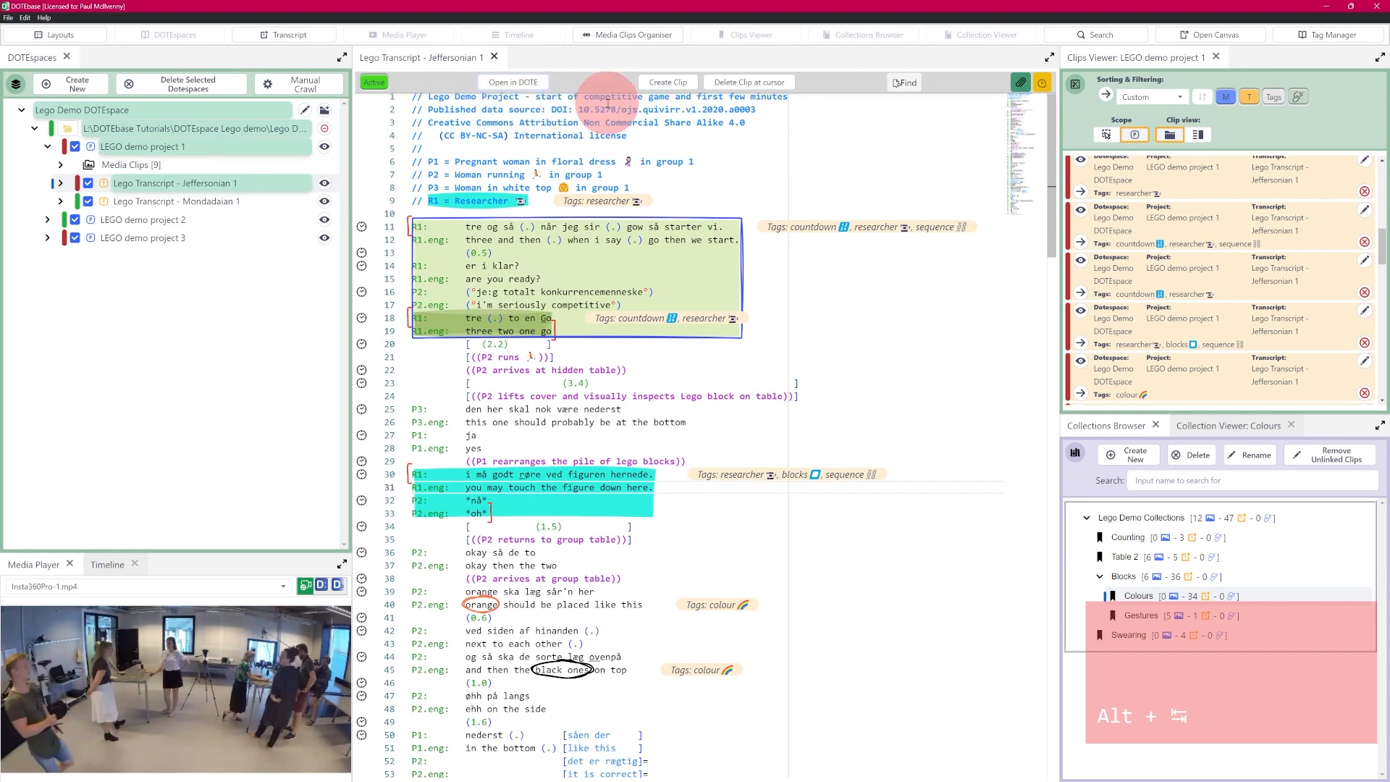
mouse_move(459, 327)
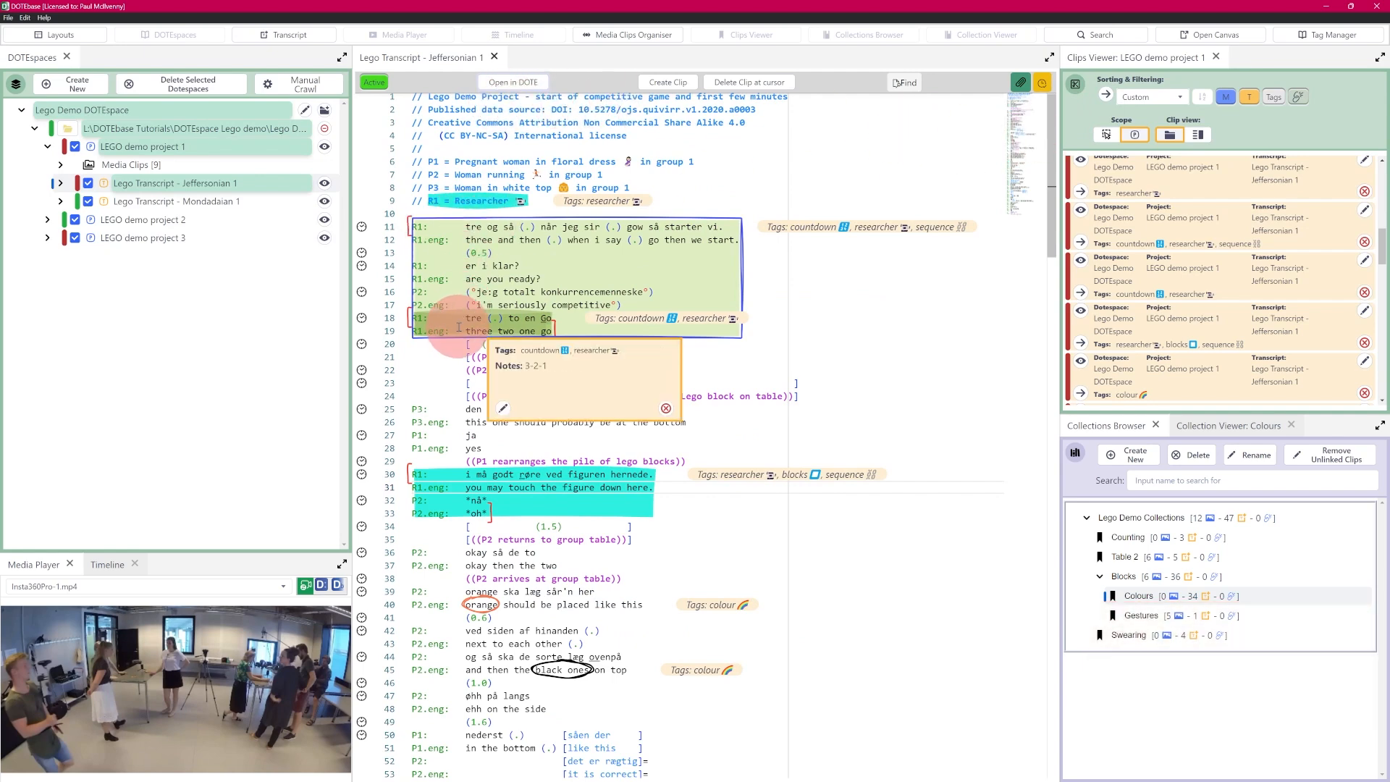
key(alt+Tab)
mouse_move(717, 308)
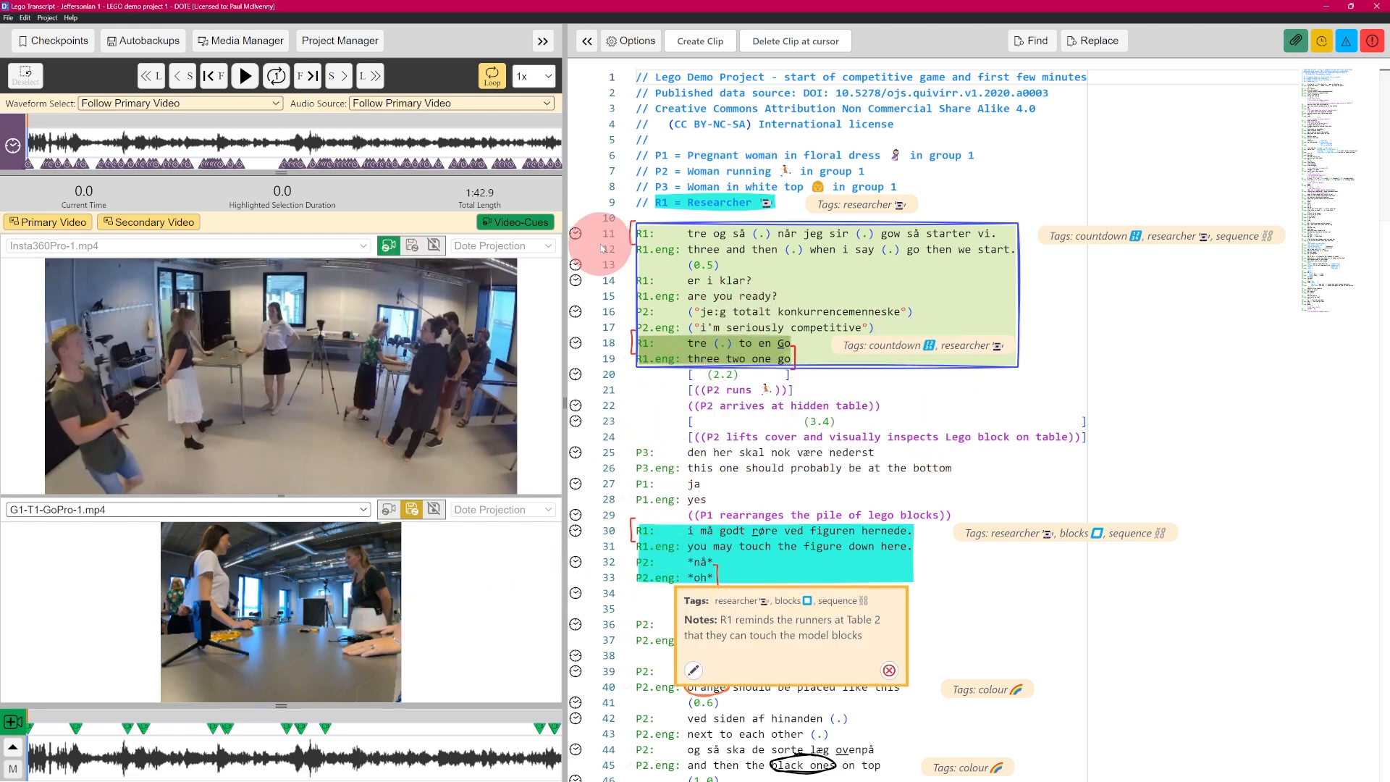
key(alt)
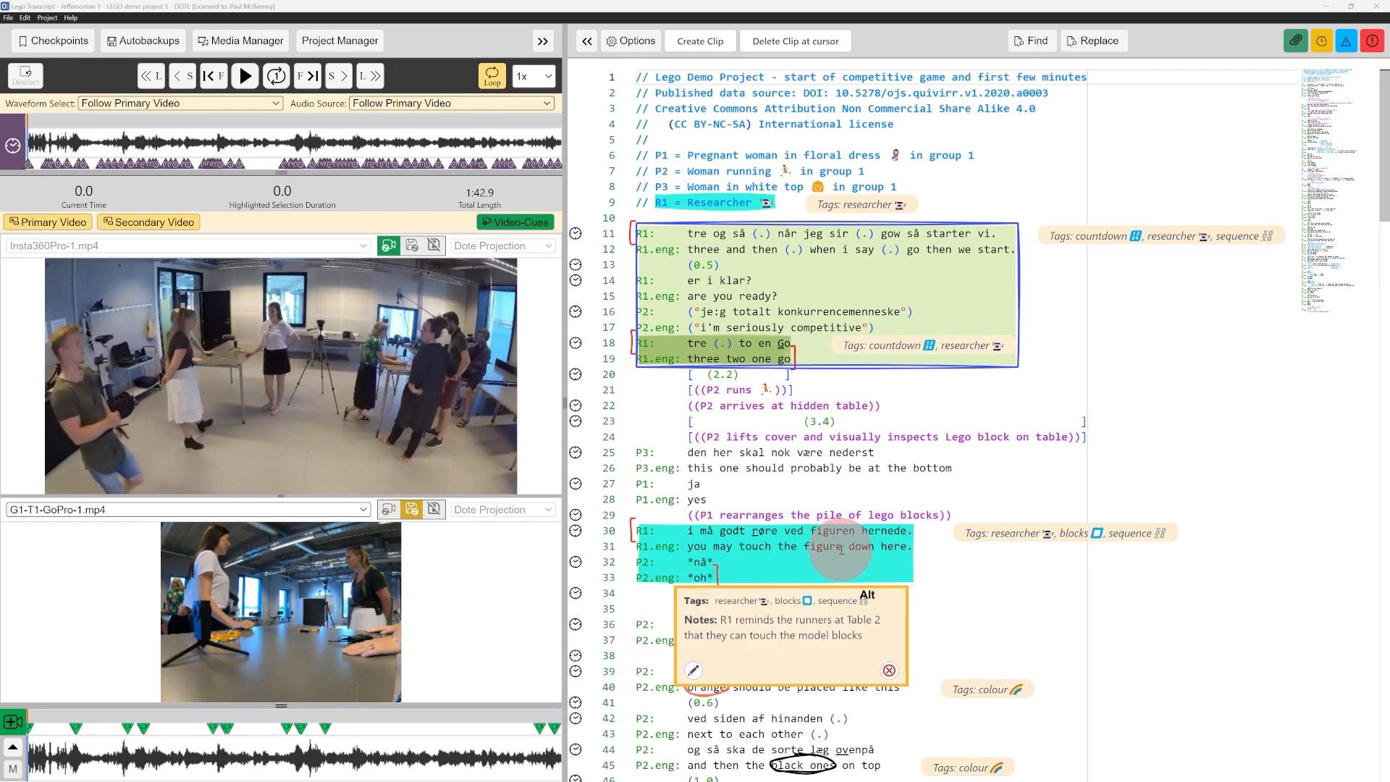
key(alt+Tab)
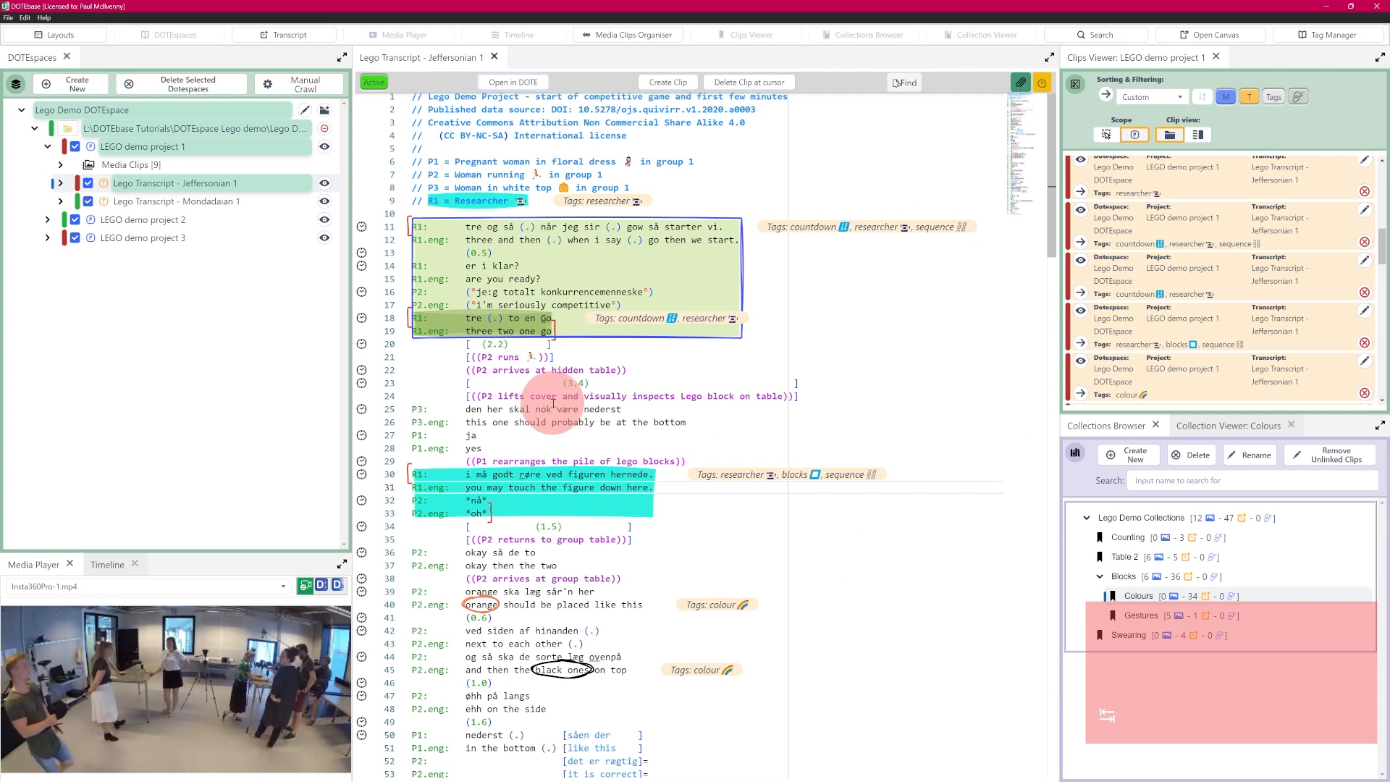
mouse_move(508, 287)
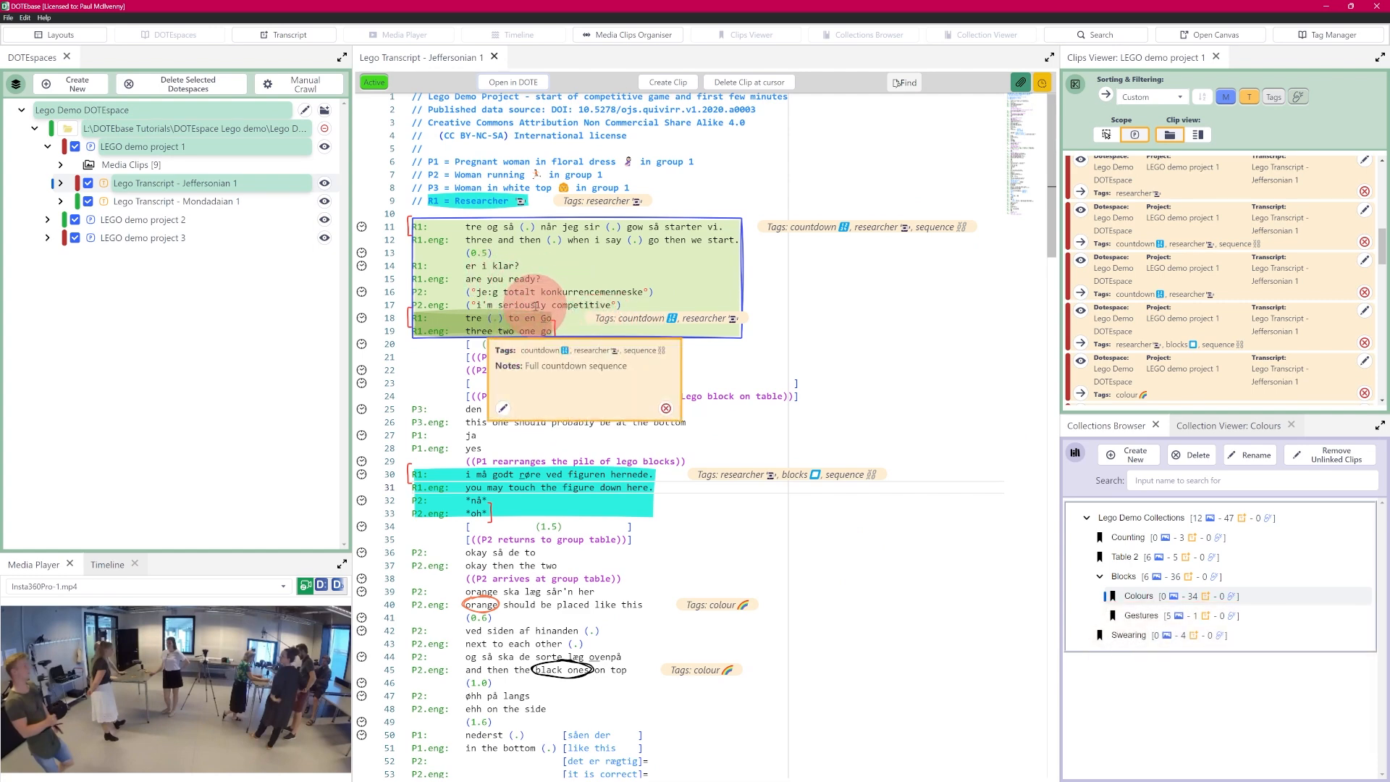
key(alt+Tab)
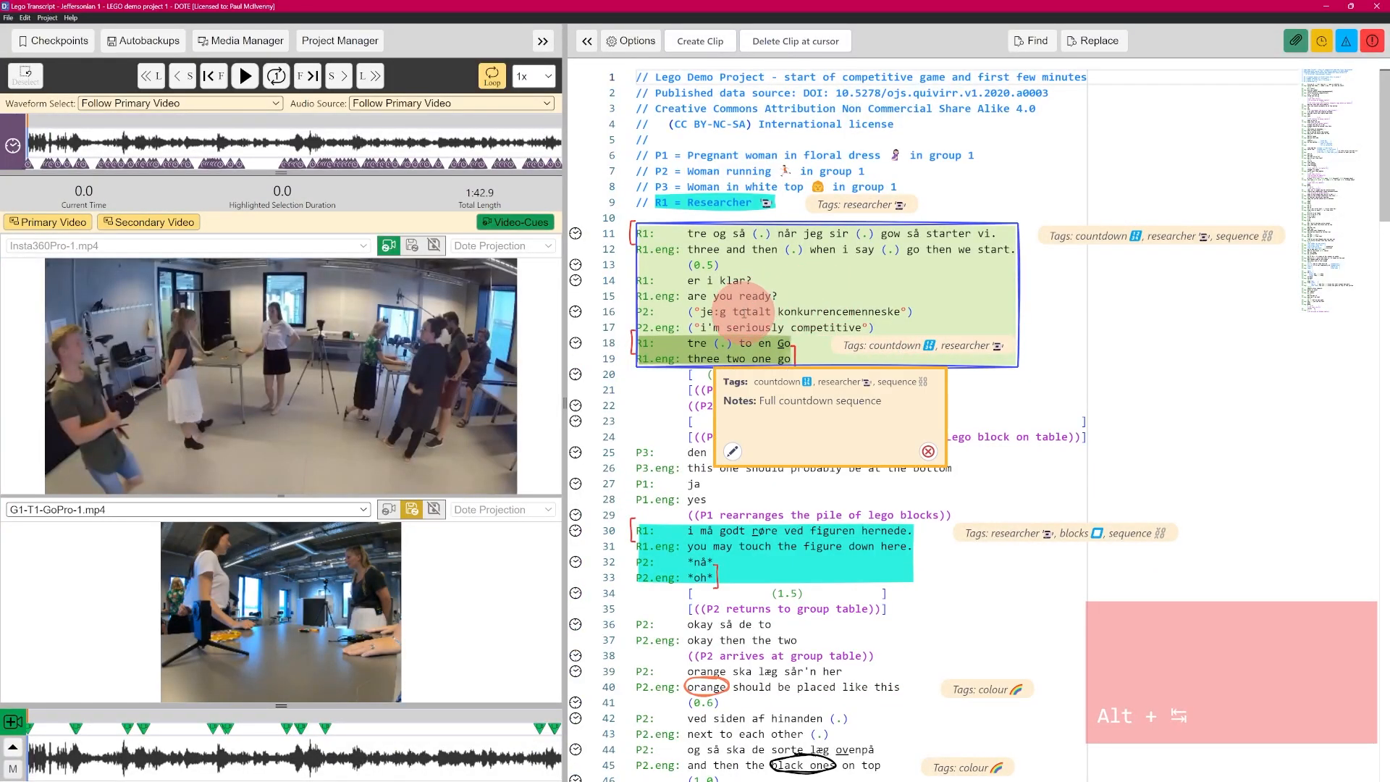
mouse_move(722, 346)
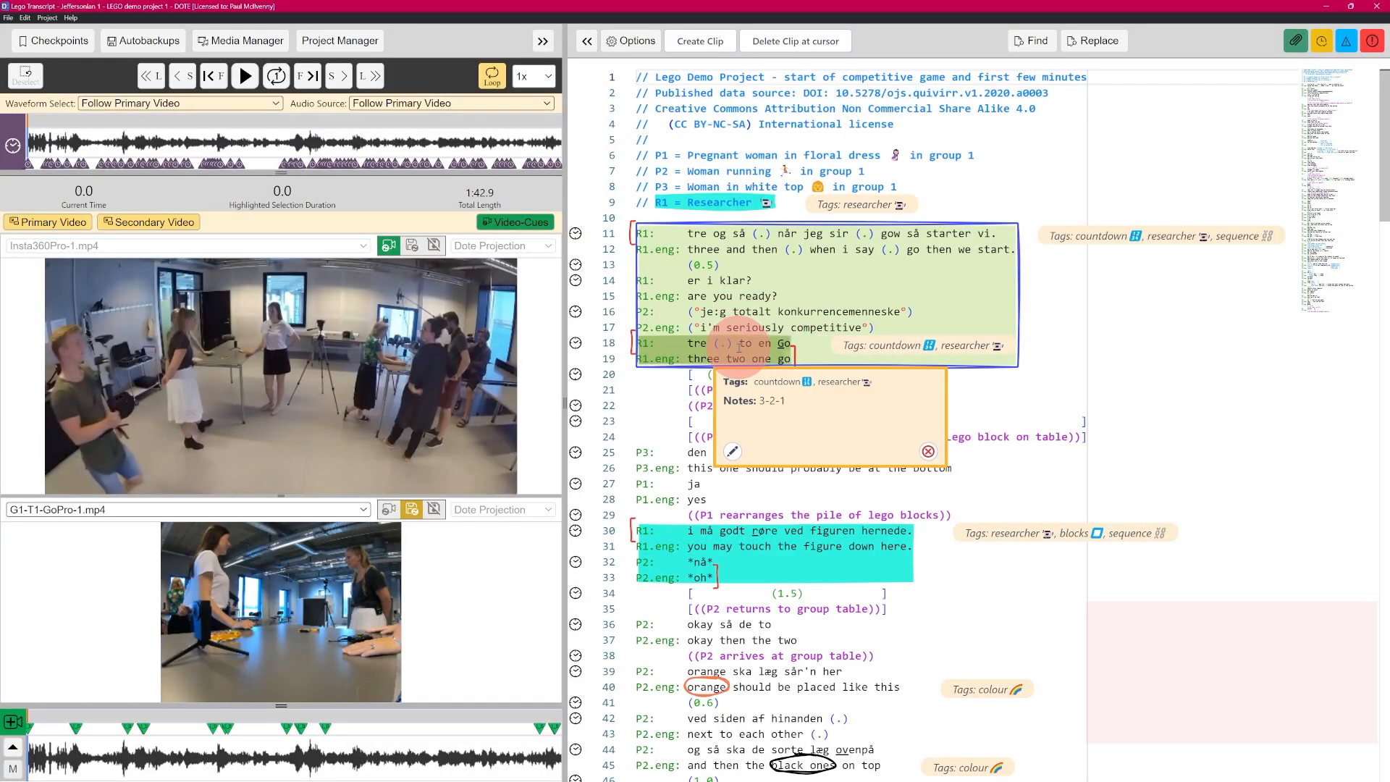
Step: Edit the 3-2-1 countdown clip and show the swatches for its annotation colour
click(732, 453)
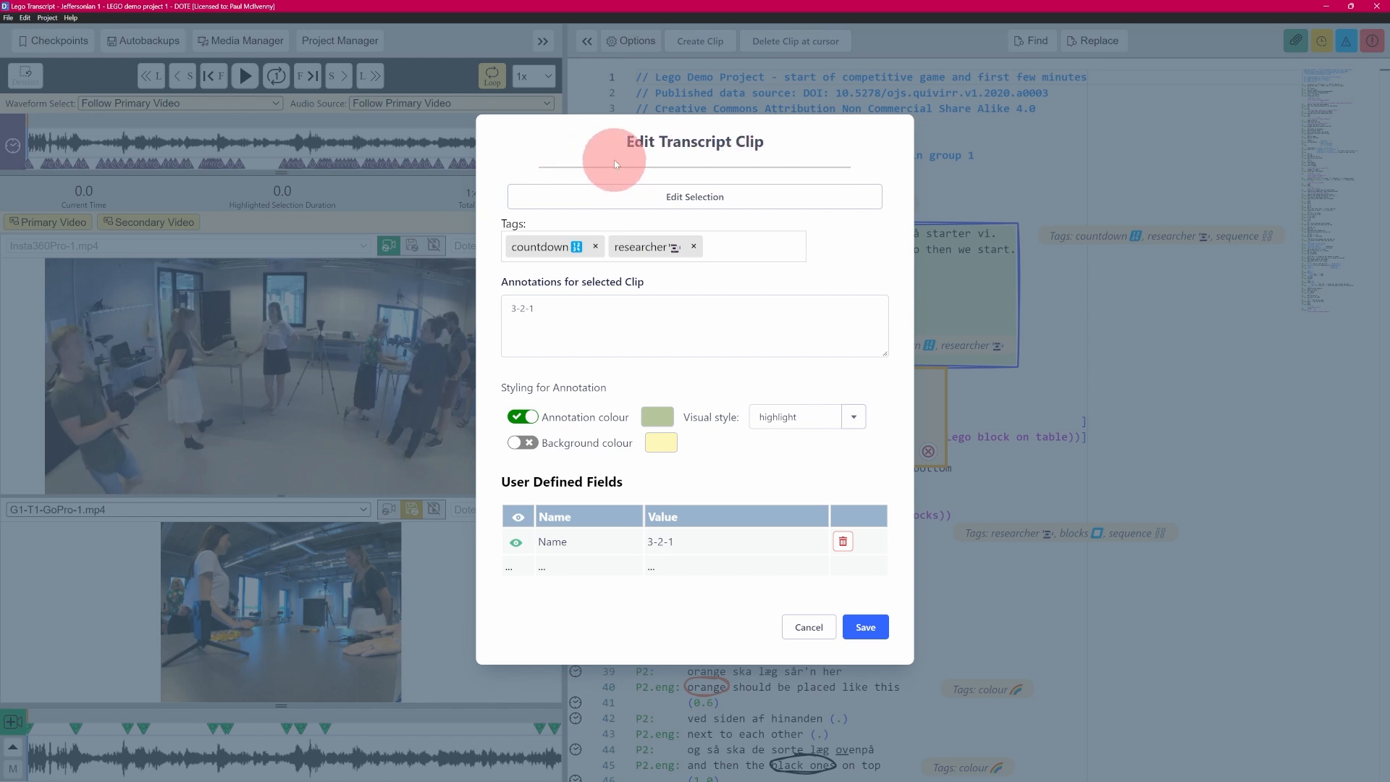
click(658, 419)
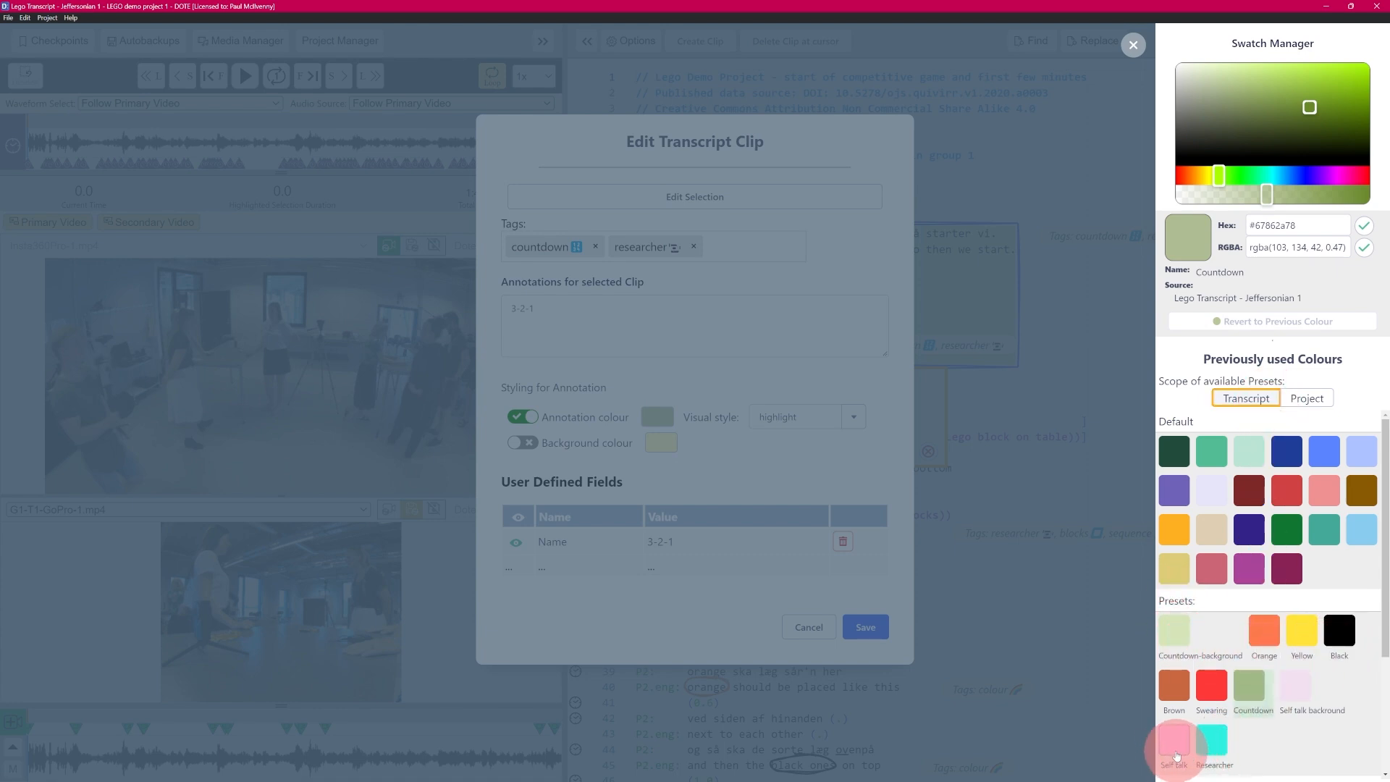
Step: Switch the Swatch Manager scope to Project and back to Transcript, then close it
click(1306, 398)
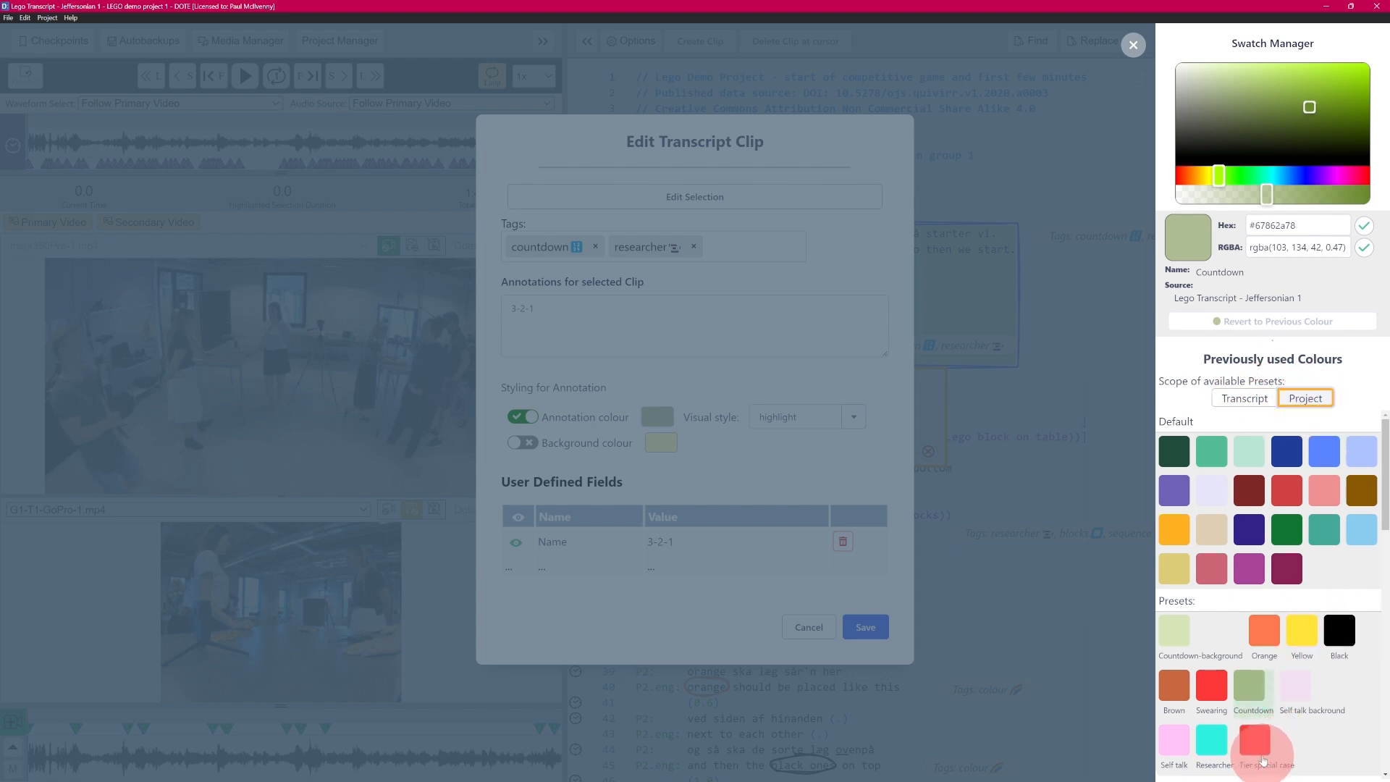
click(1257, 402)
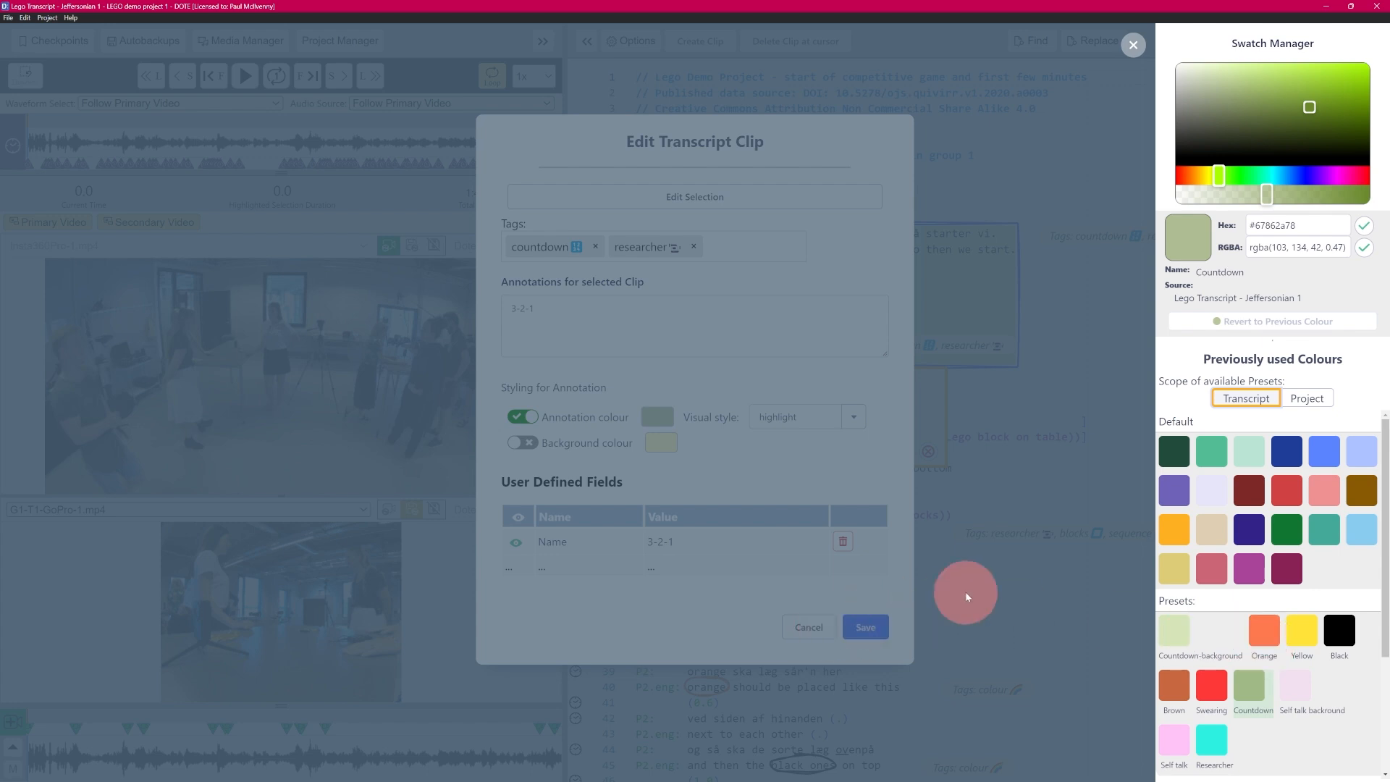
click(1134, 45)
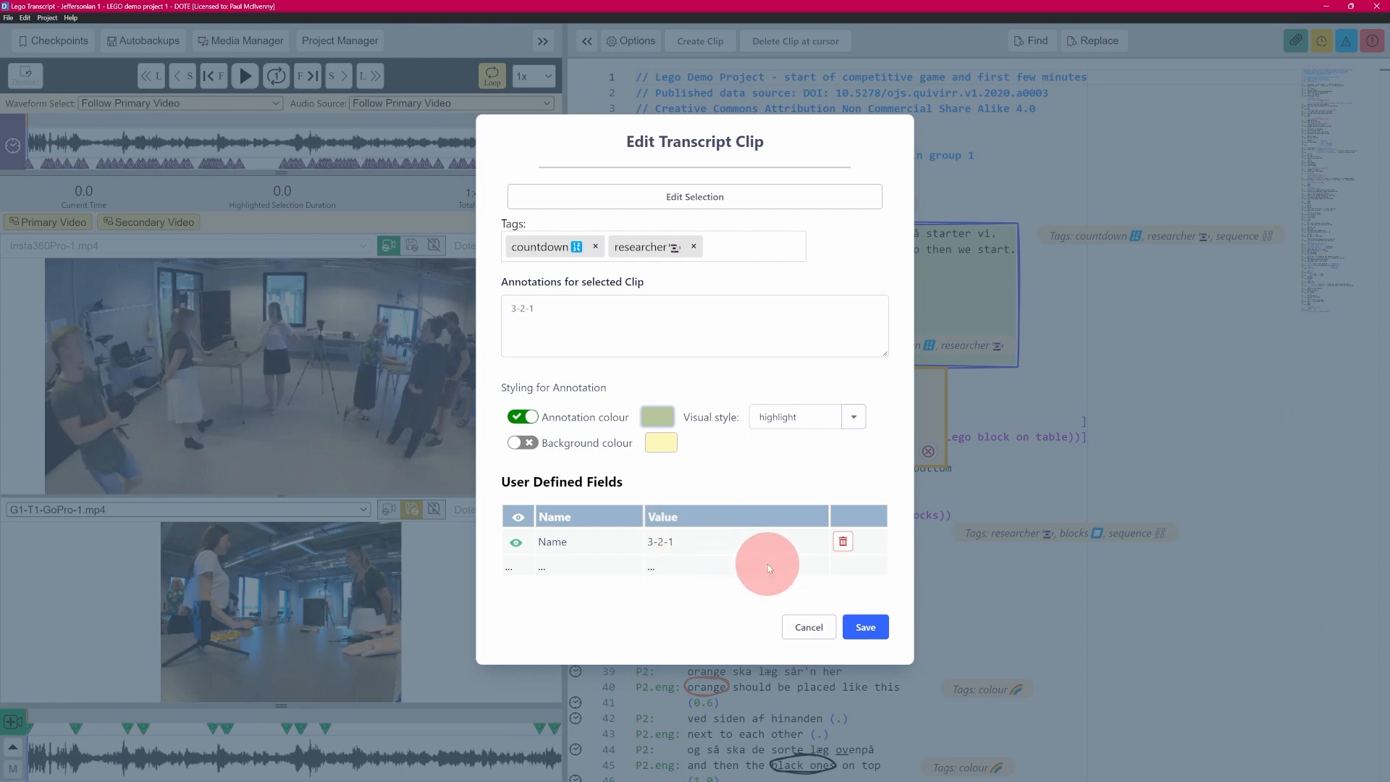
Step: Cancel the 3-2-1 clip edit, select line 24's text and try Create Clip, then close the form
click(804, 629)
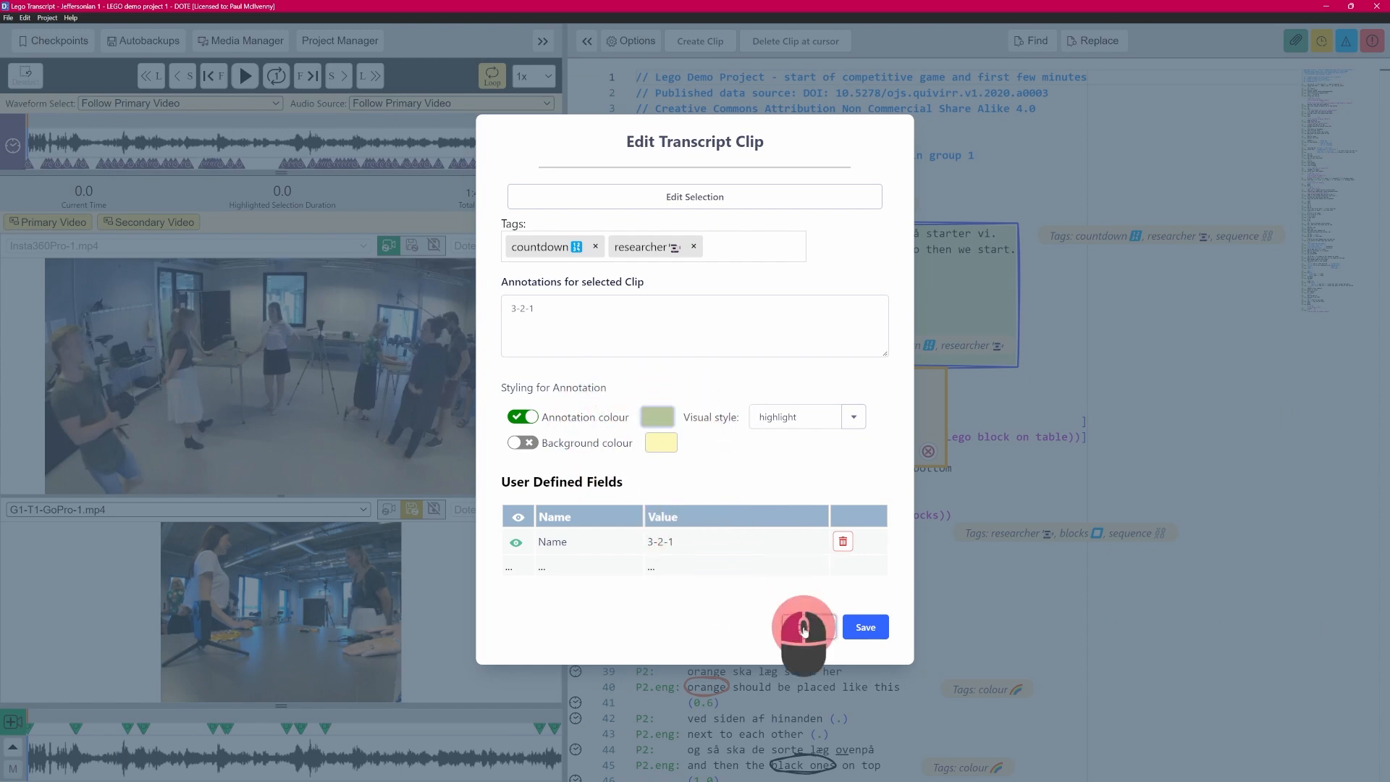
mouse_move(714, 345)
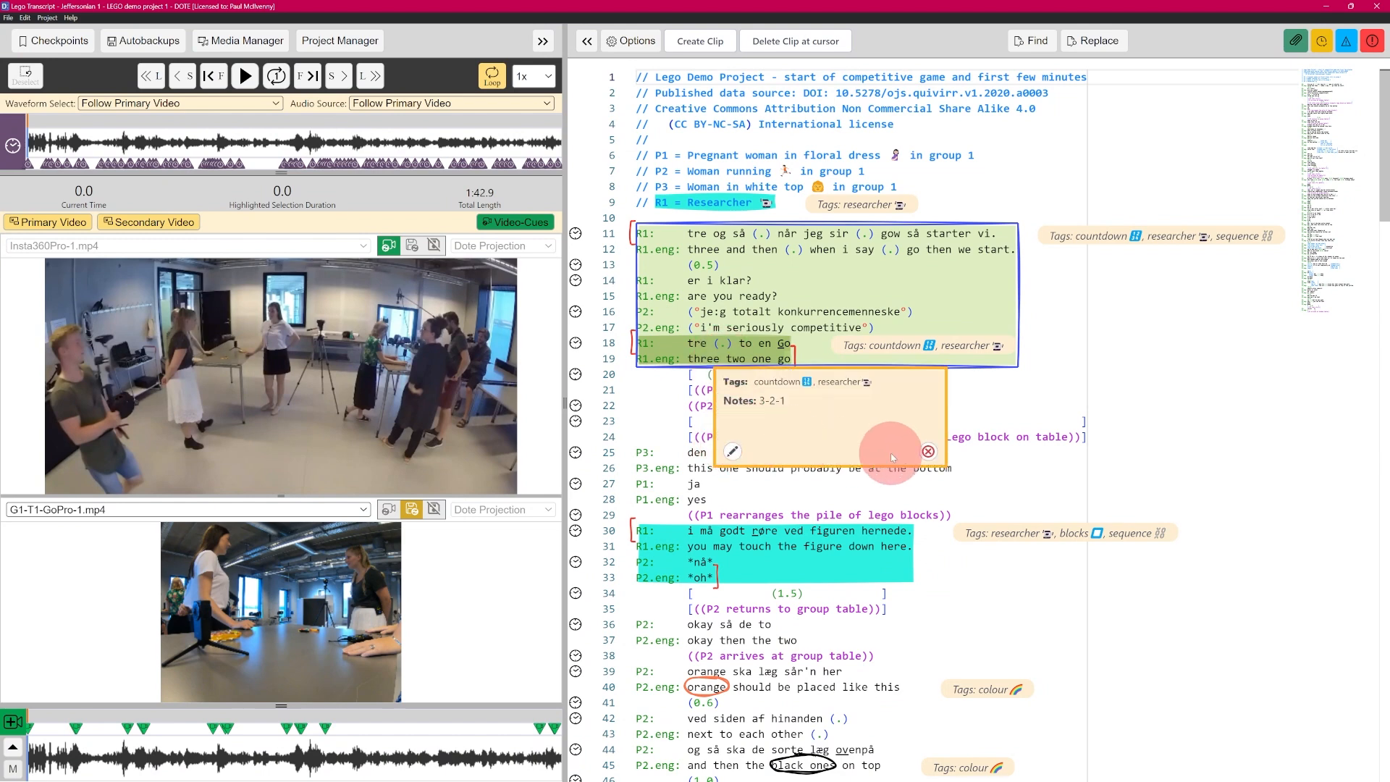
click(920, 452)
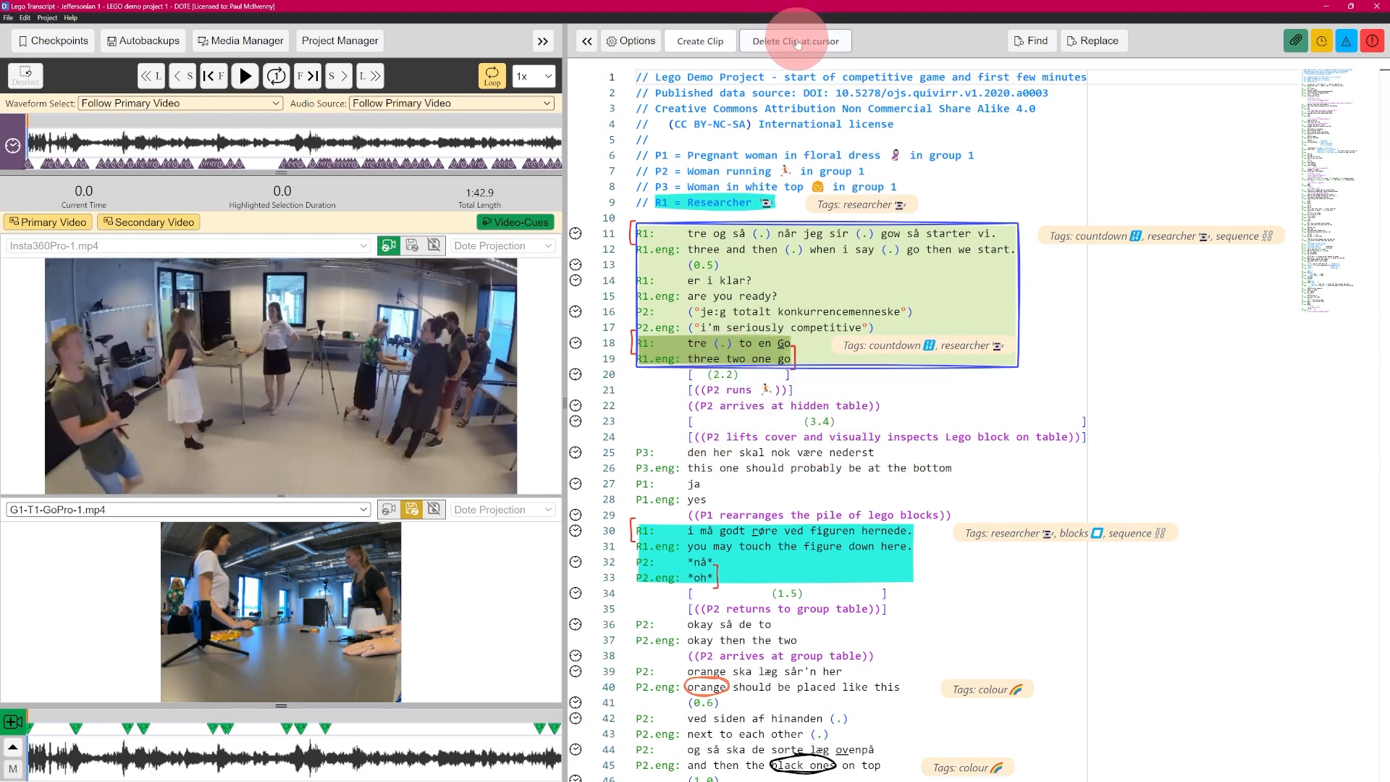
drag(693, 437, 1104, 437)
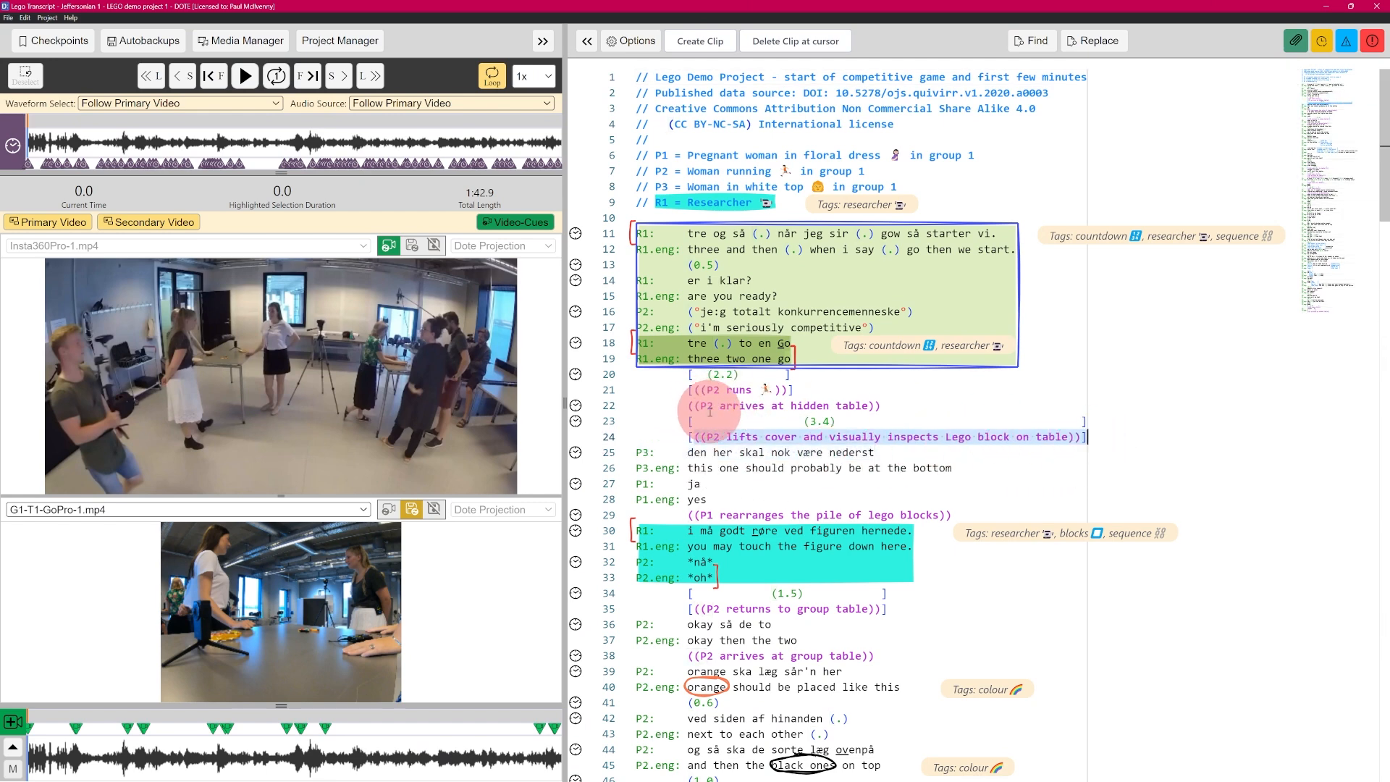
click(713, 41)
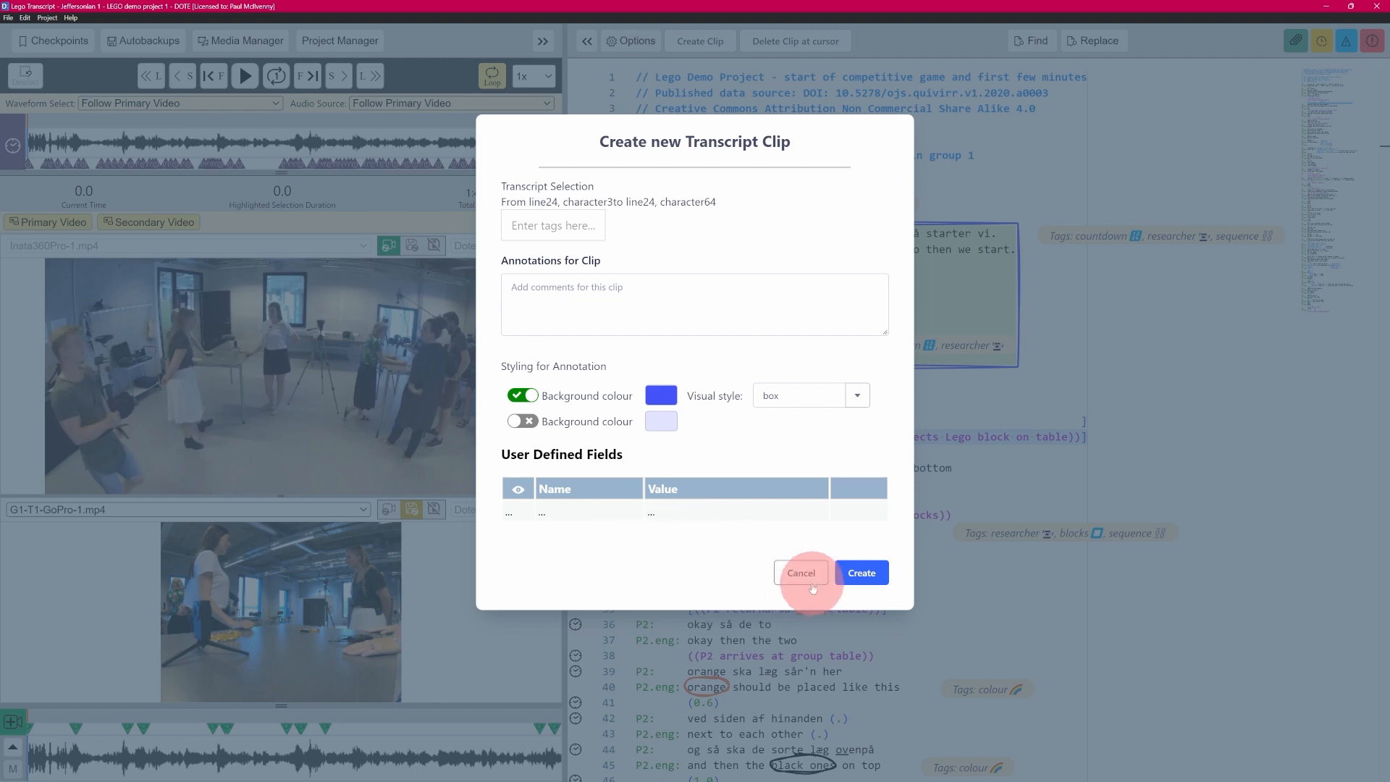
click(801, 573)
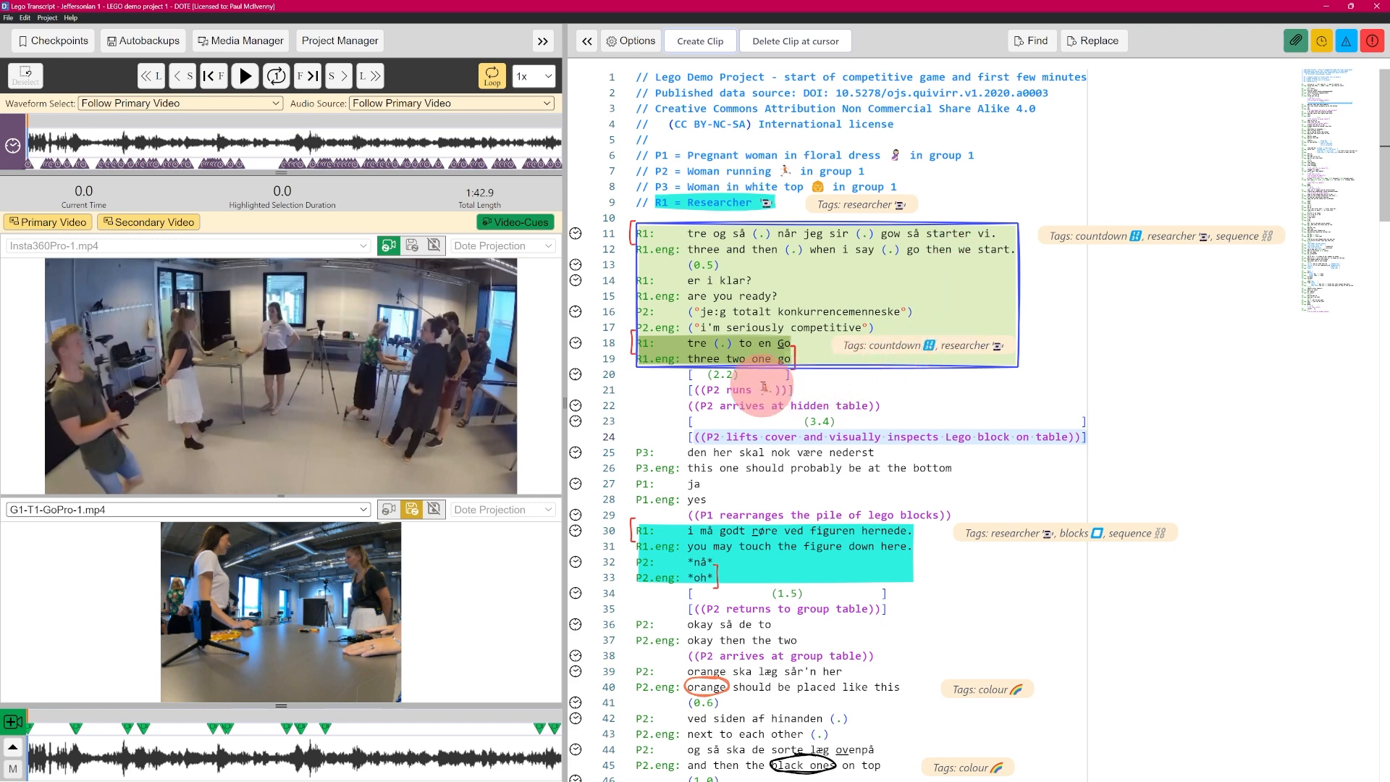
Step: Select the whole of line 24, characters 2–64, as a new clip's text
mouse_move(648, 303)
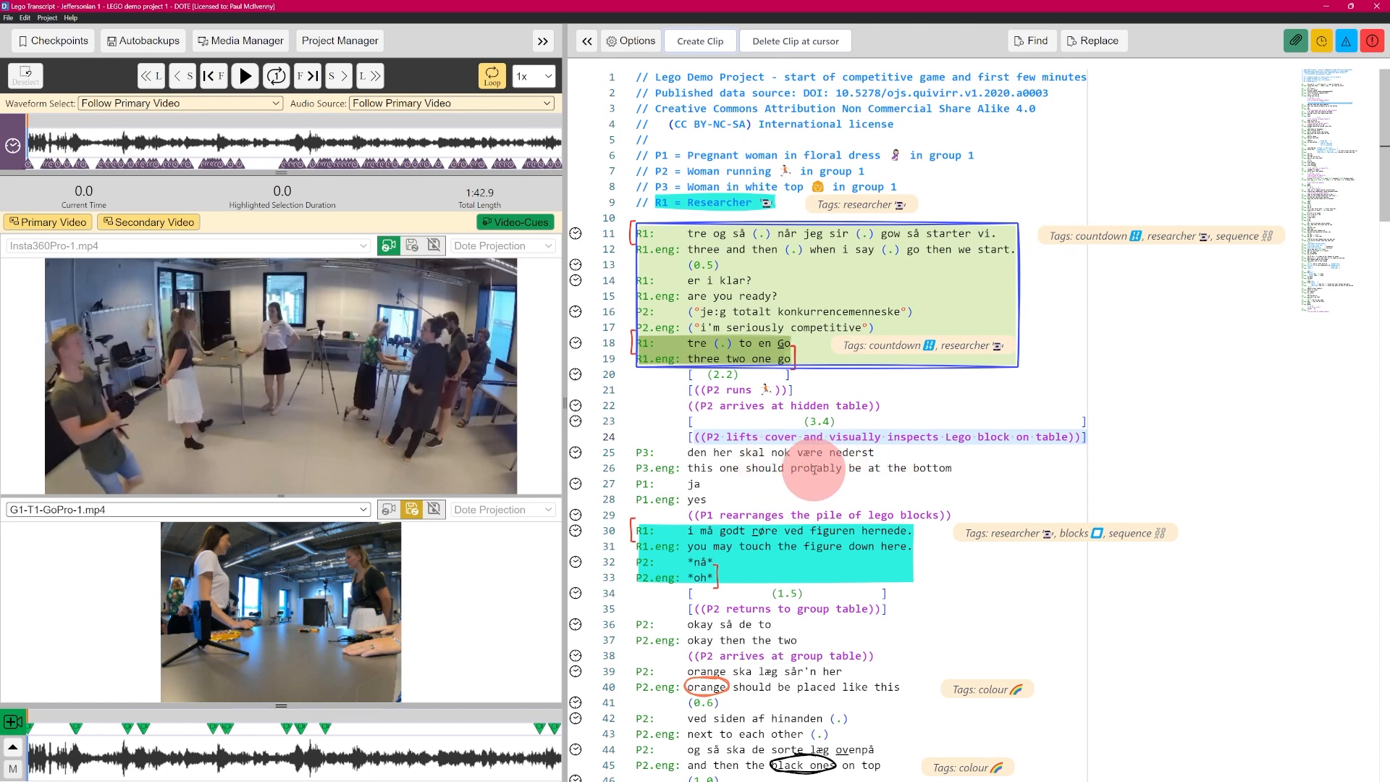
click(860, 464)
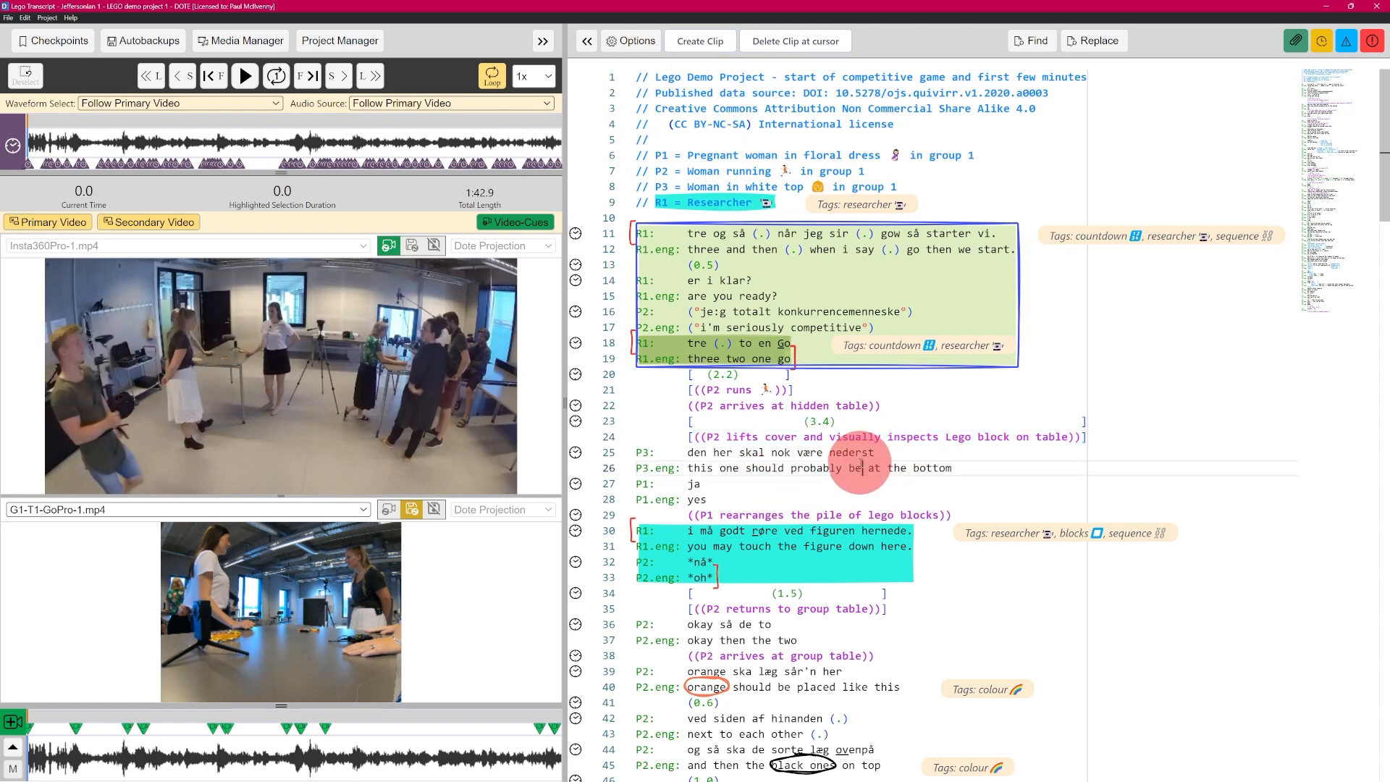
drag(1095, 439, 663, 435)
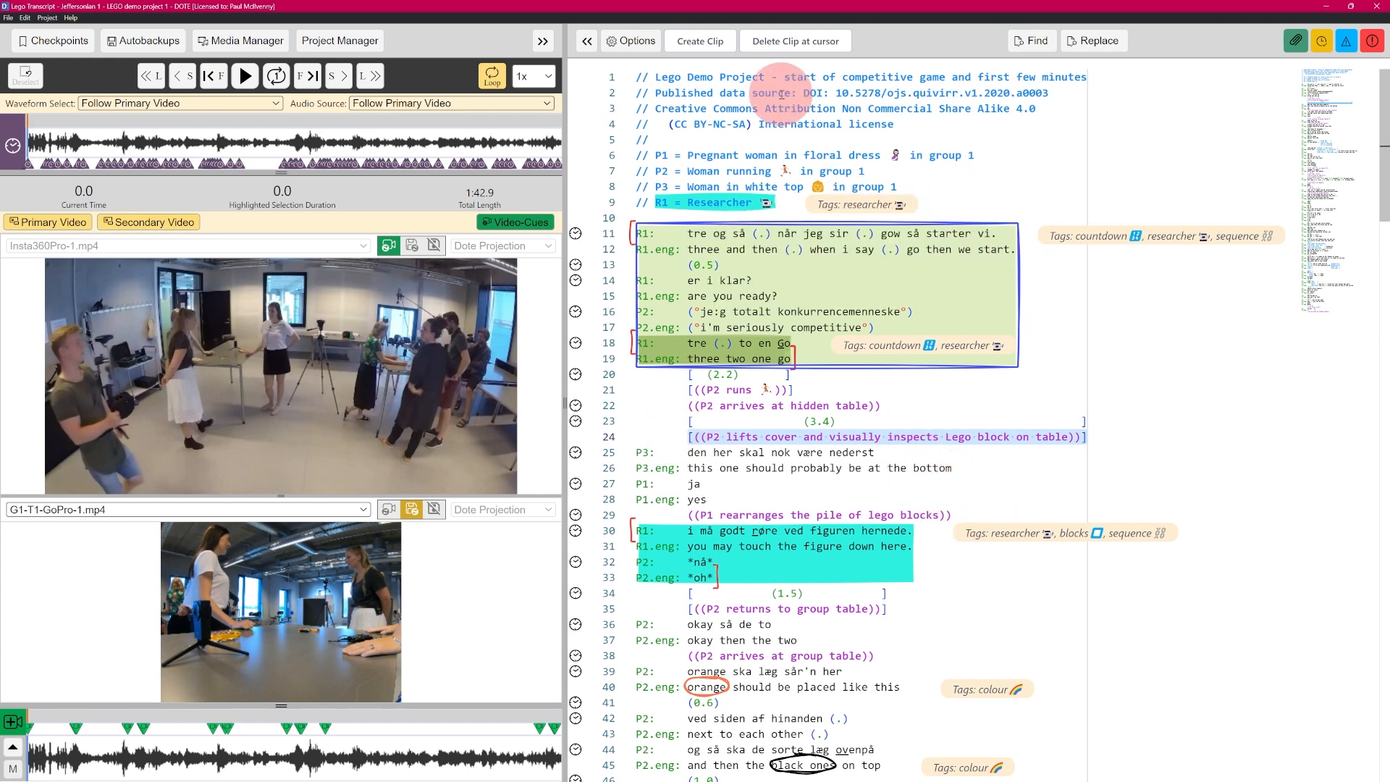
click(700, 42)
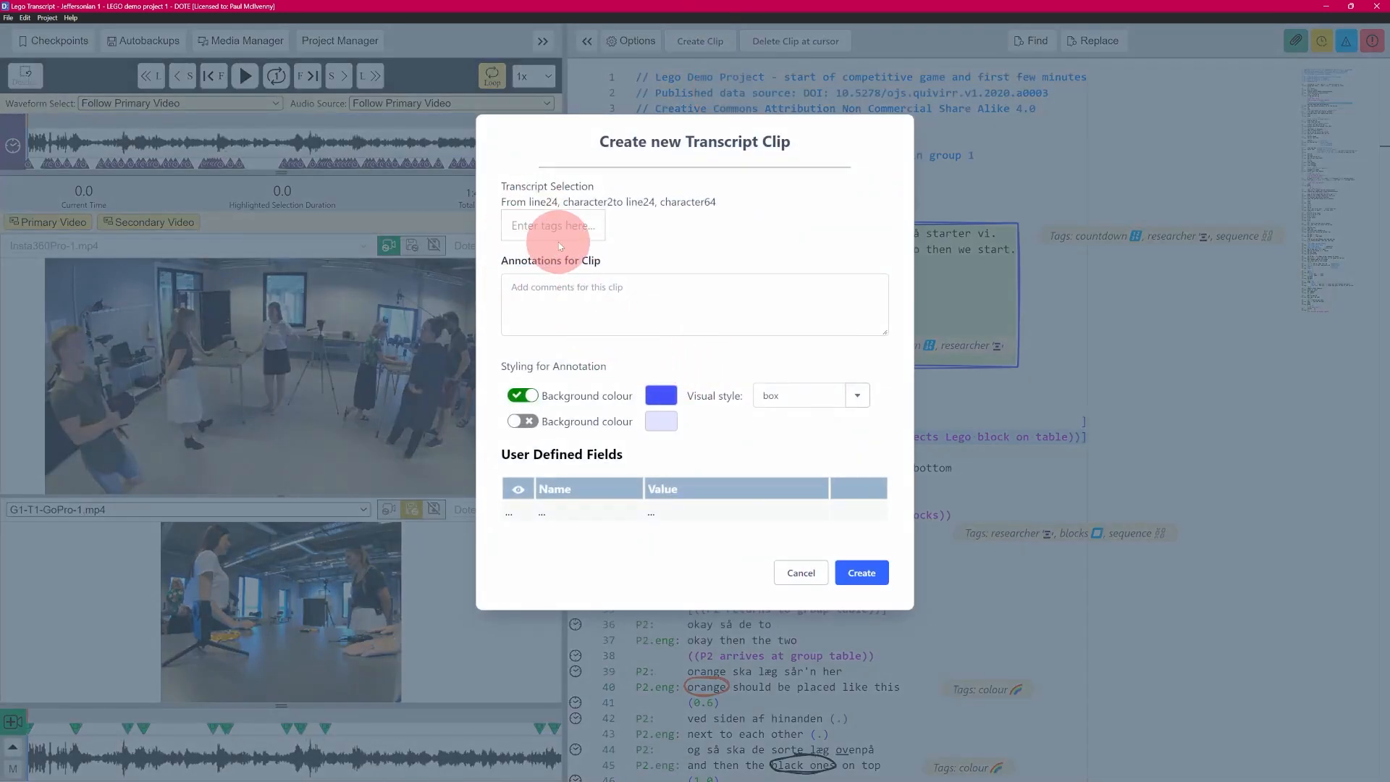
Step: Make a new clip around line 24's block-inspection note and save the DOTE project
click(862, 576)
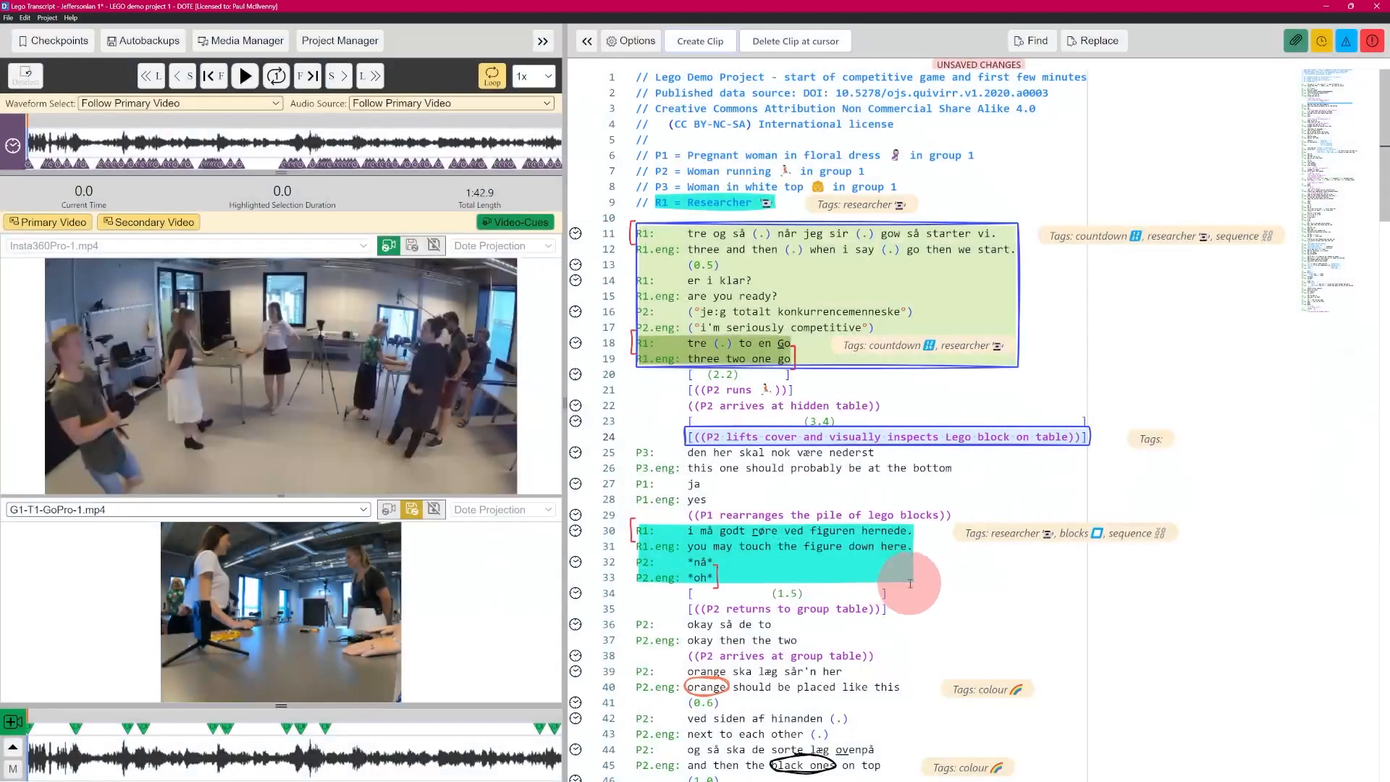
mouse_move(823, 434)
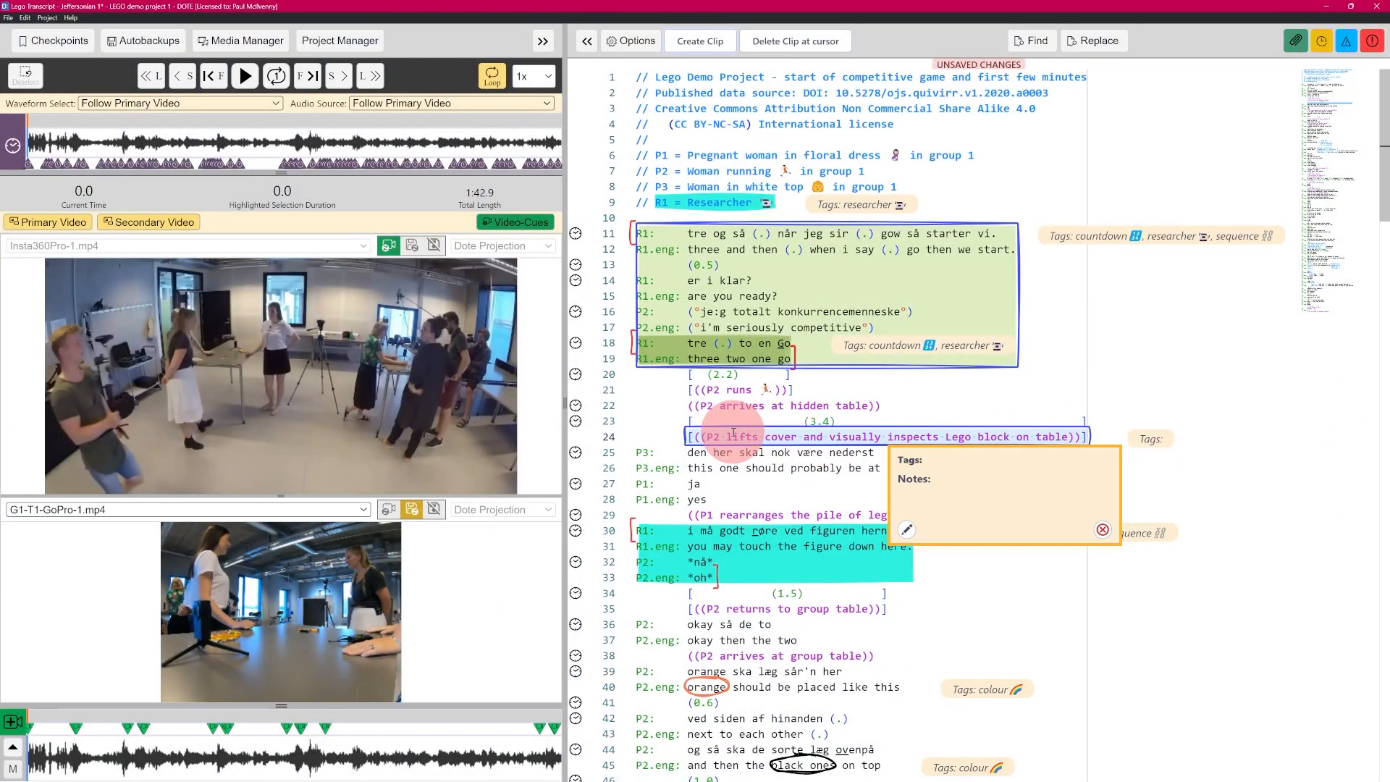
click(750, 467)
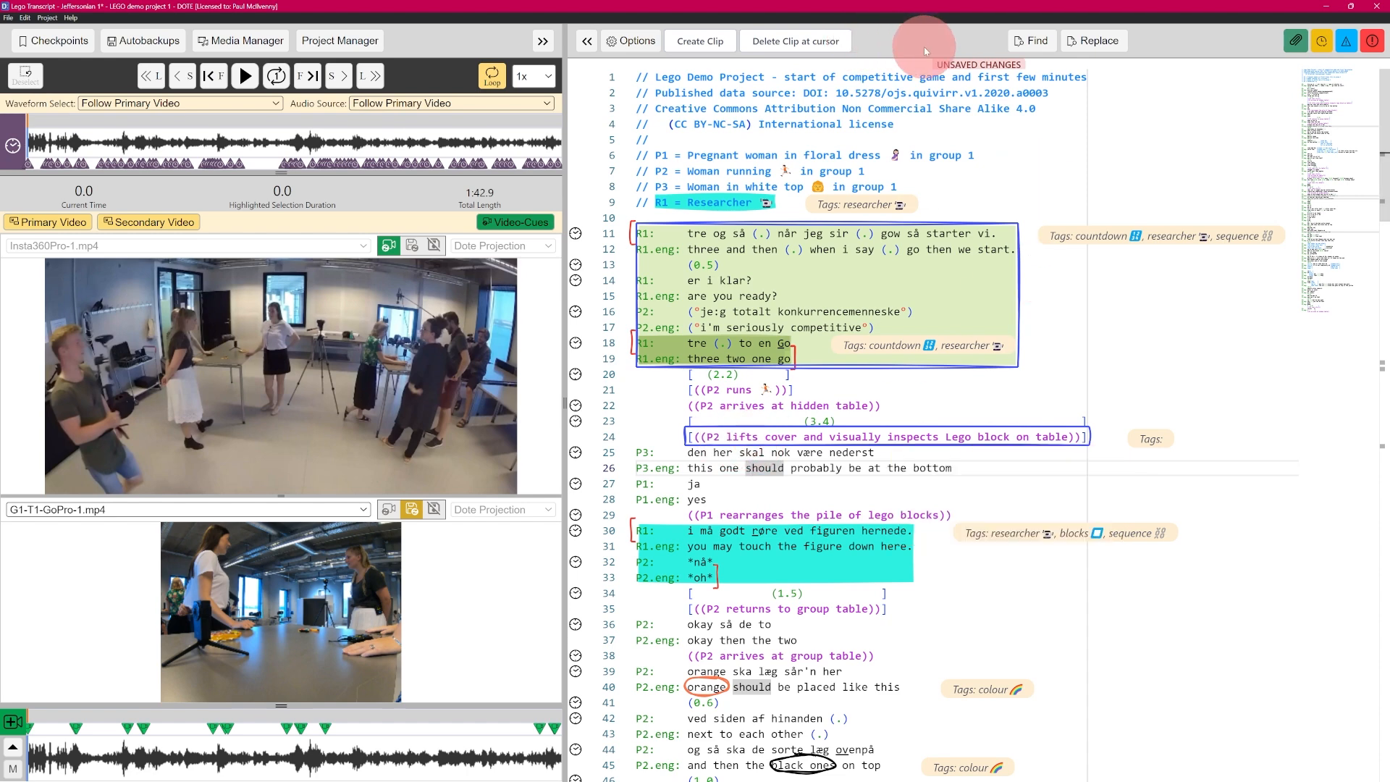
key(ctrl)
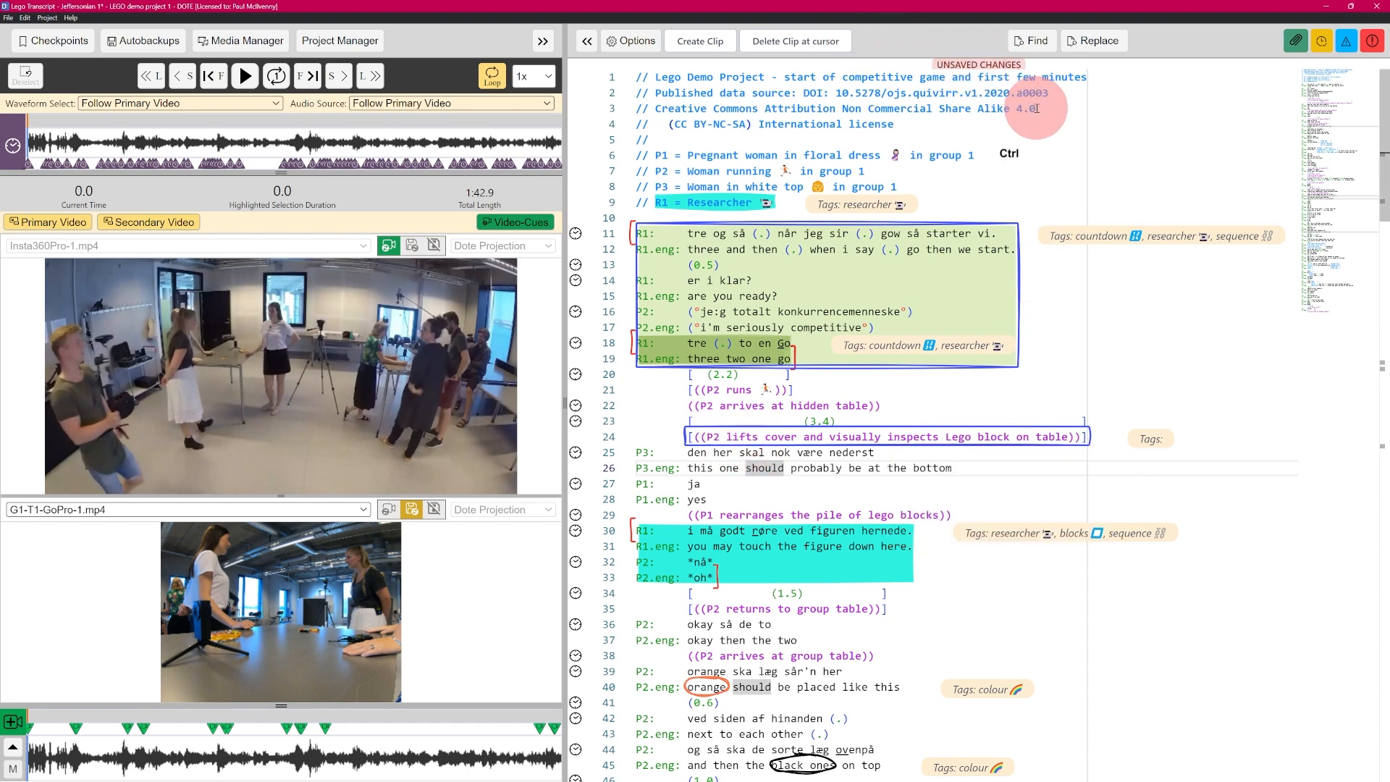
key(ctrl+s)
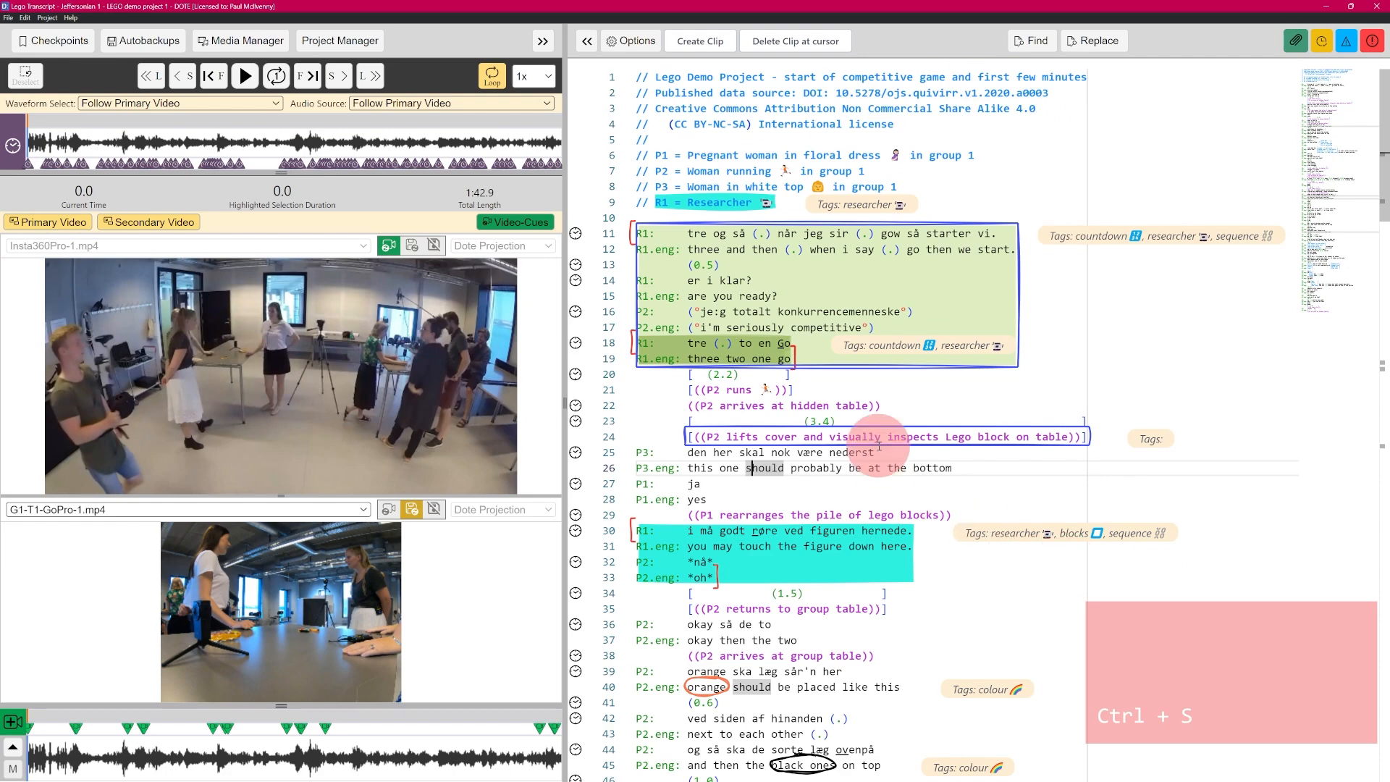
Step: Run a Manual Crawl in DOTEbase and open the new line 24 clip's context menu
key(alt+Tab)
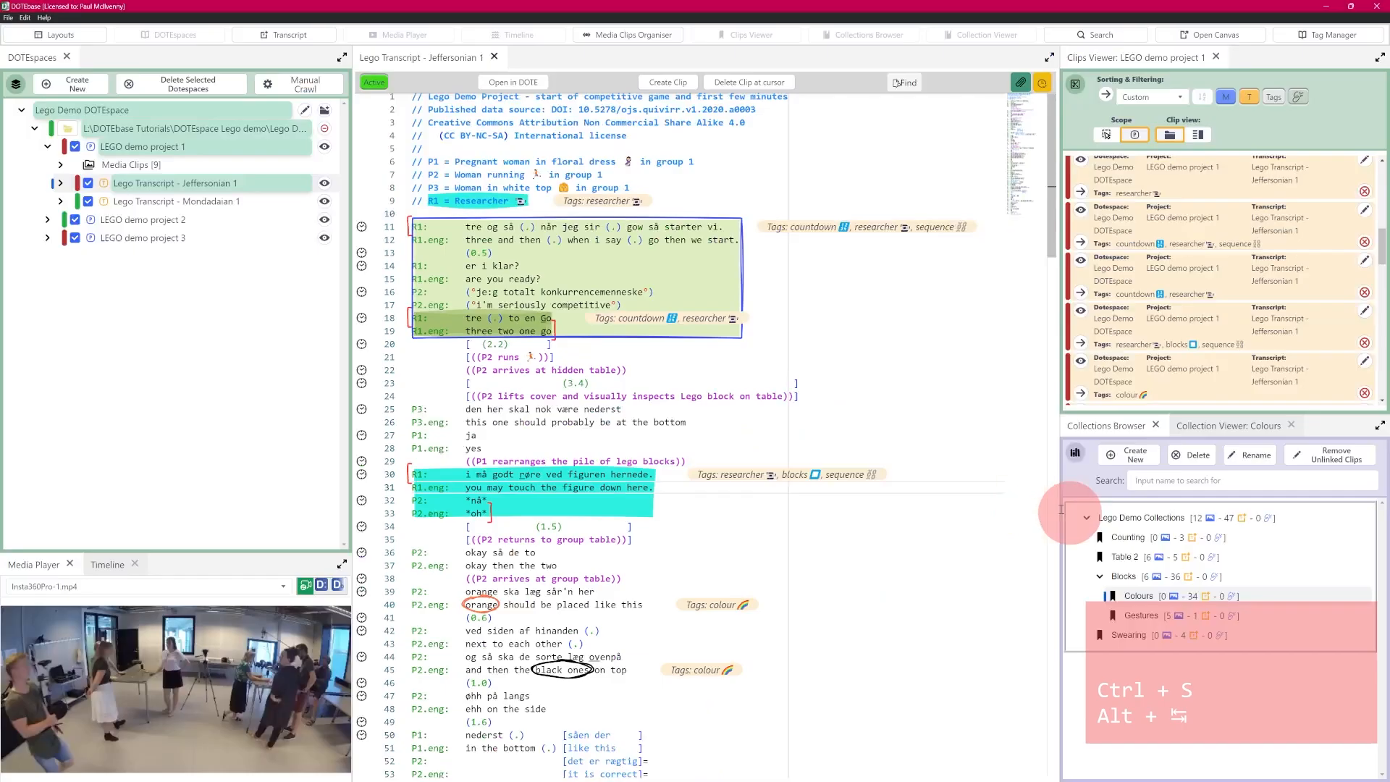
click(311, 83)
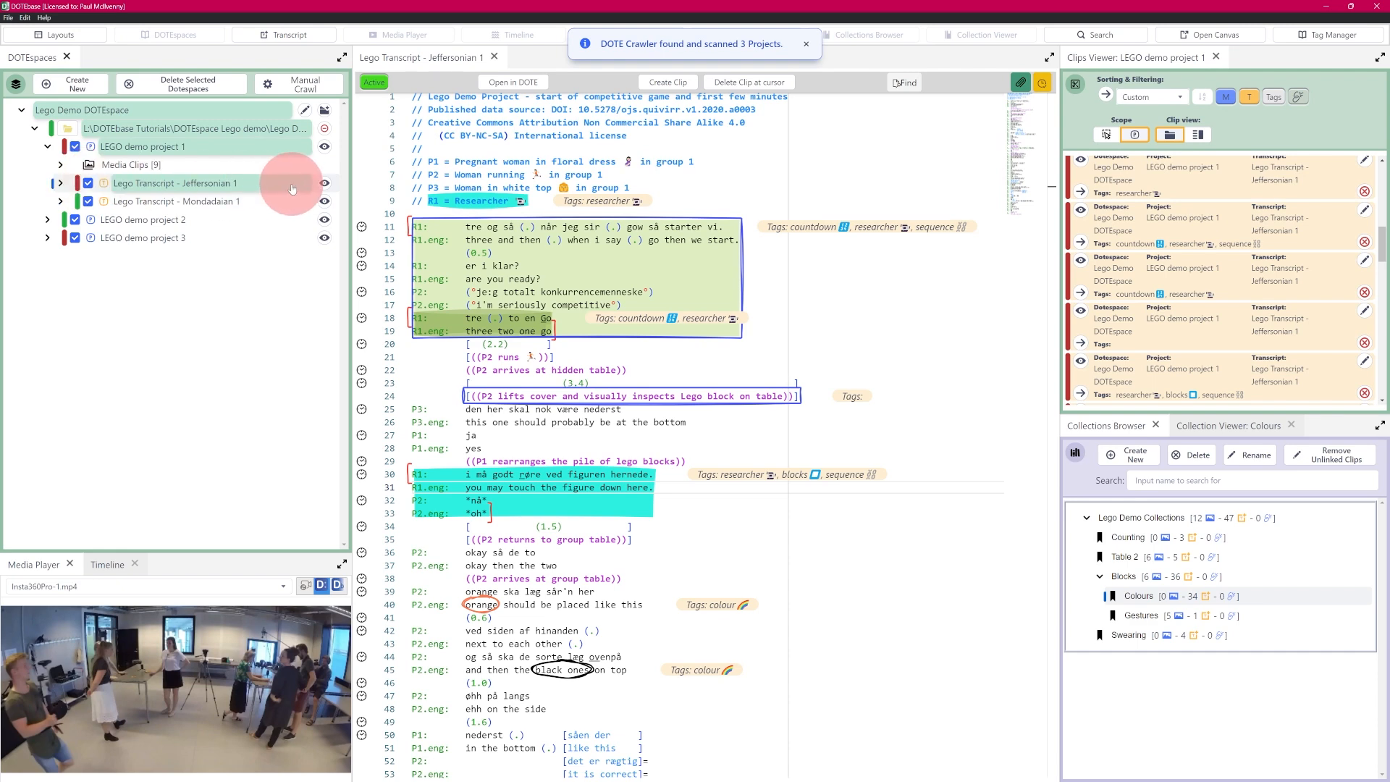
mouse_move(538, 401)
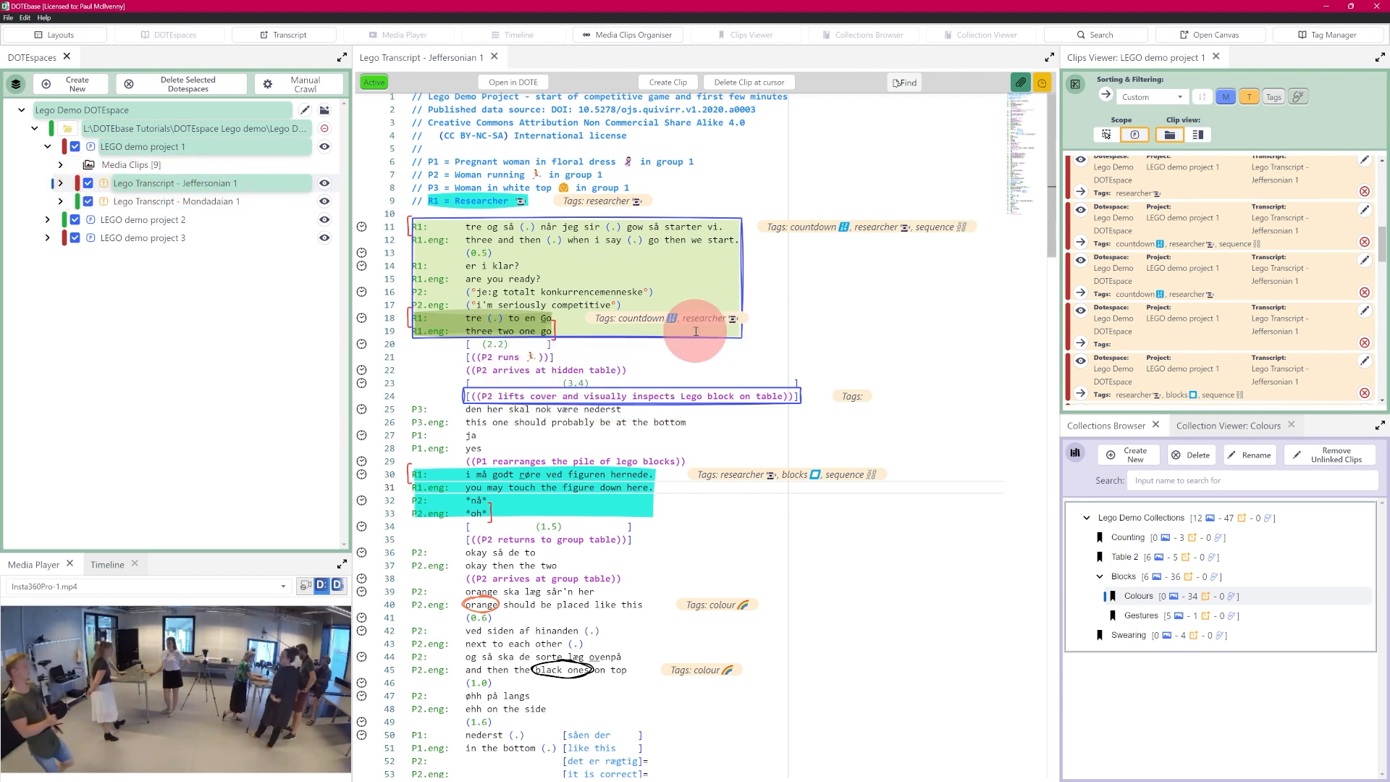
right_click(608, 396)
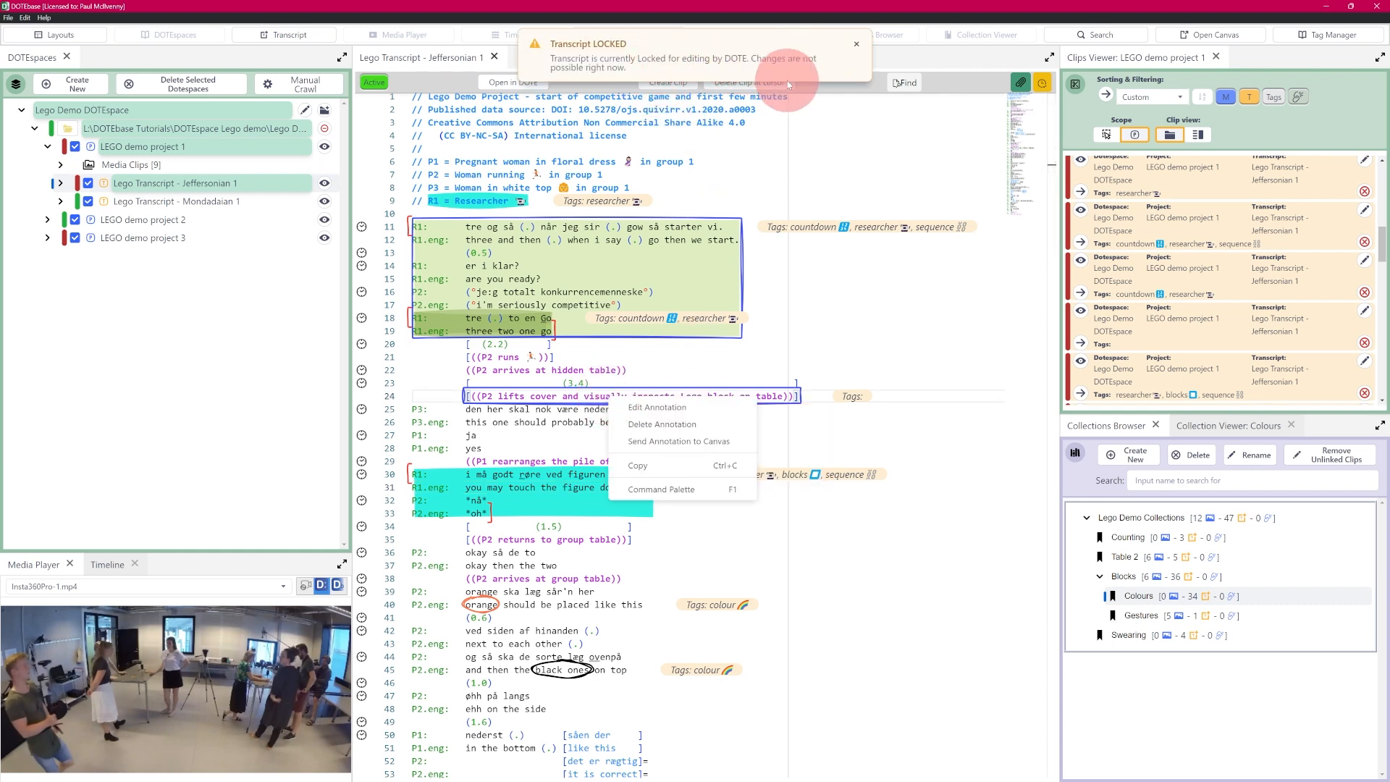
key(alt+Tab)
mouse_move(783, 322)
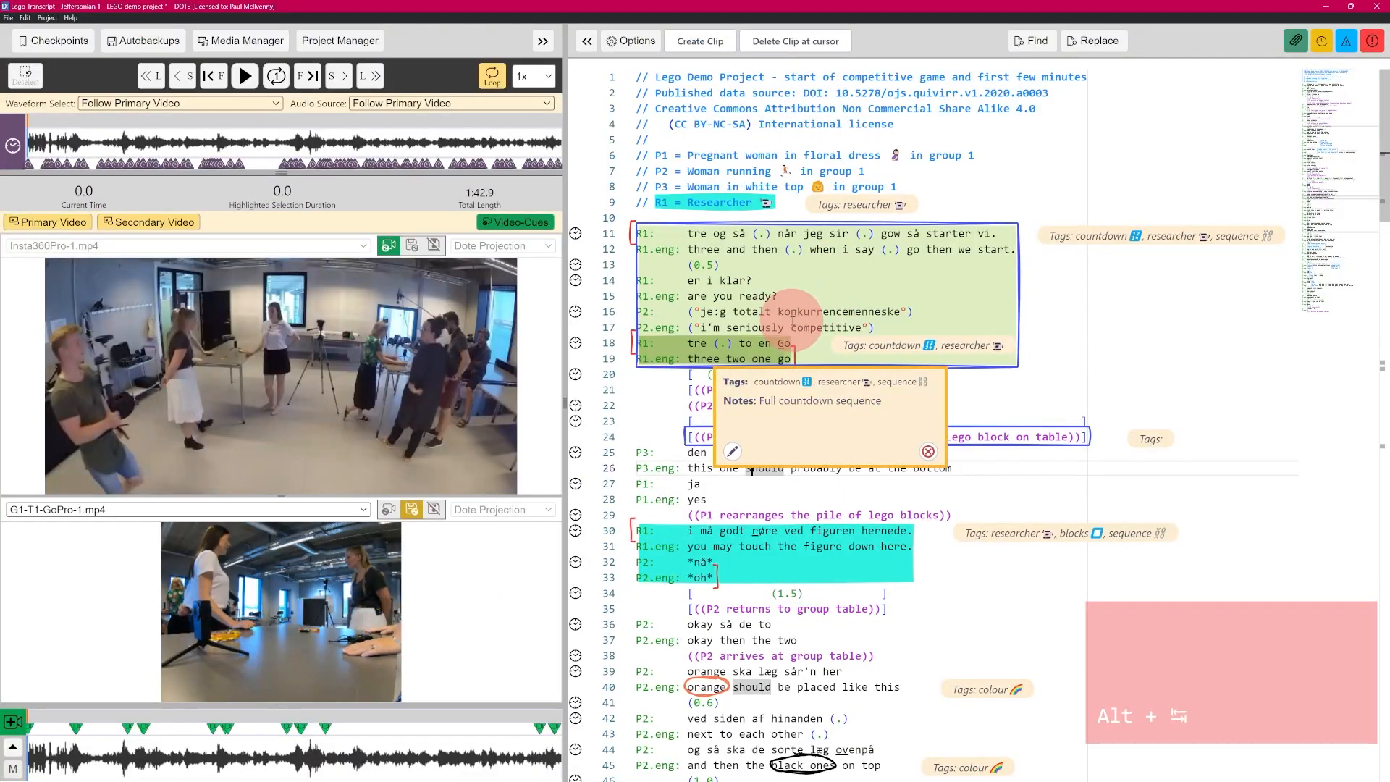
key(alt+Tab)
mouse_move(544, 320)
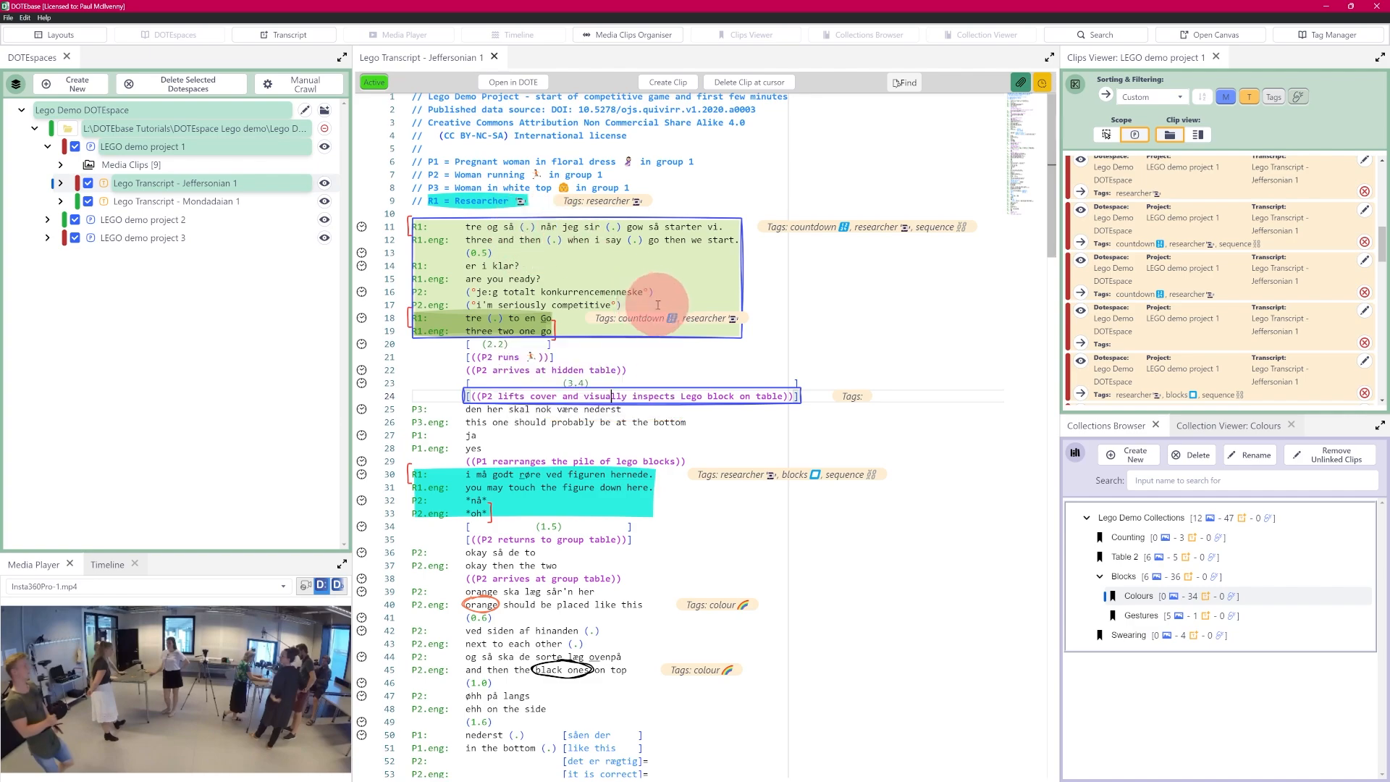
key(alt+Tab)
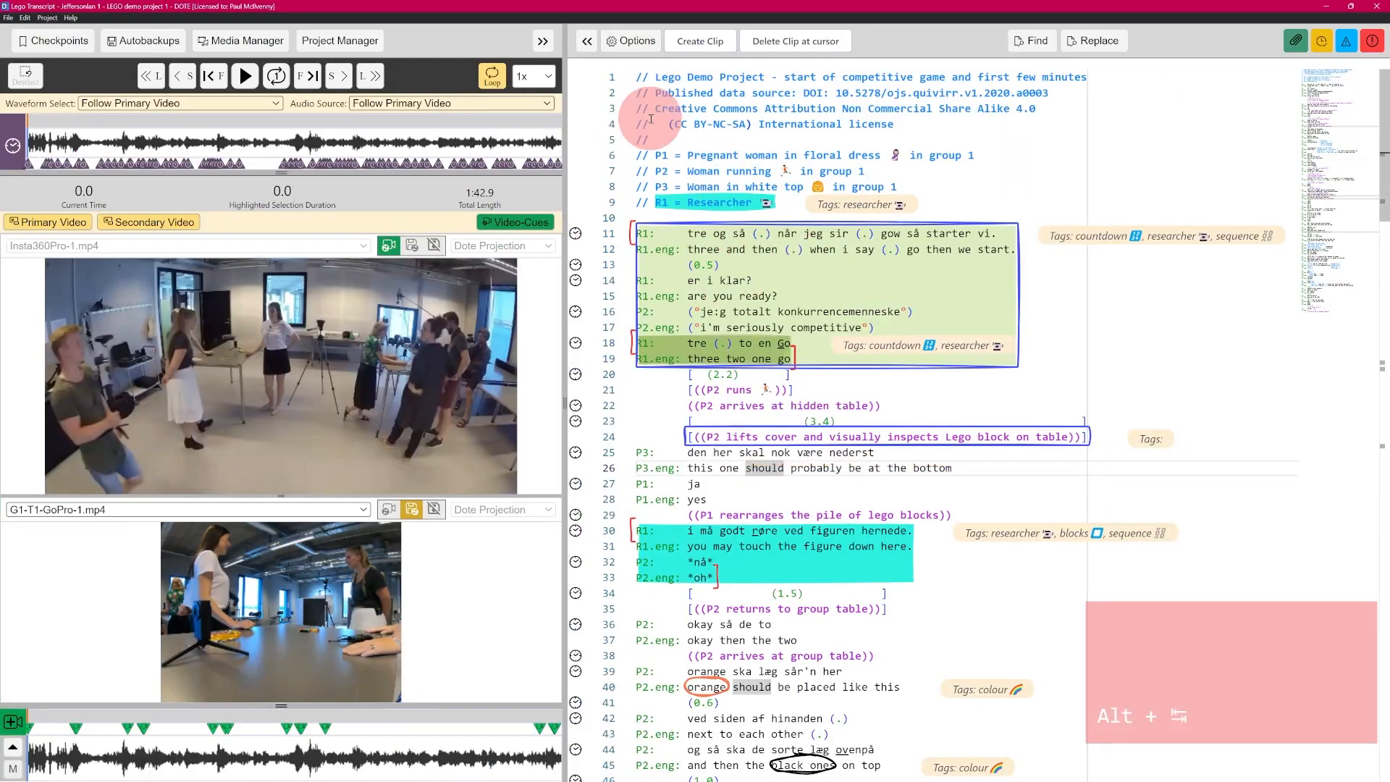
key(alt+Tab)
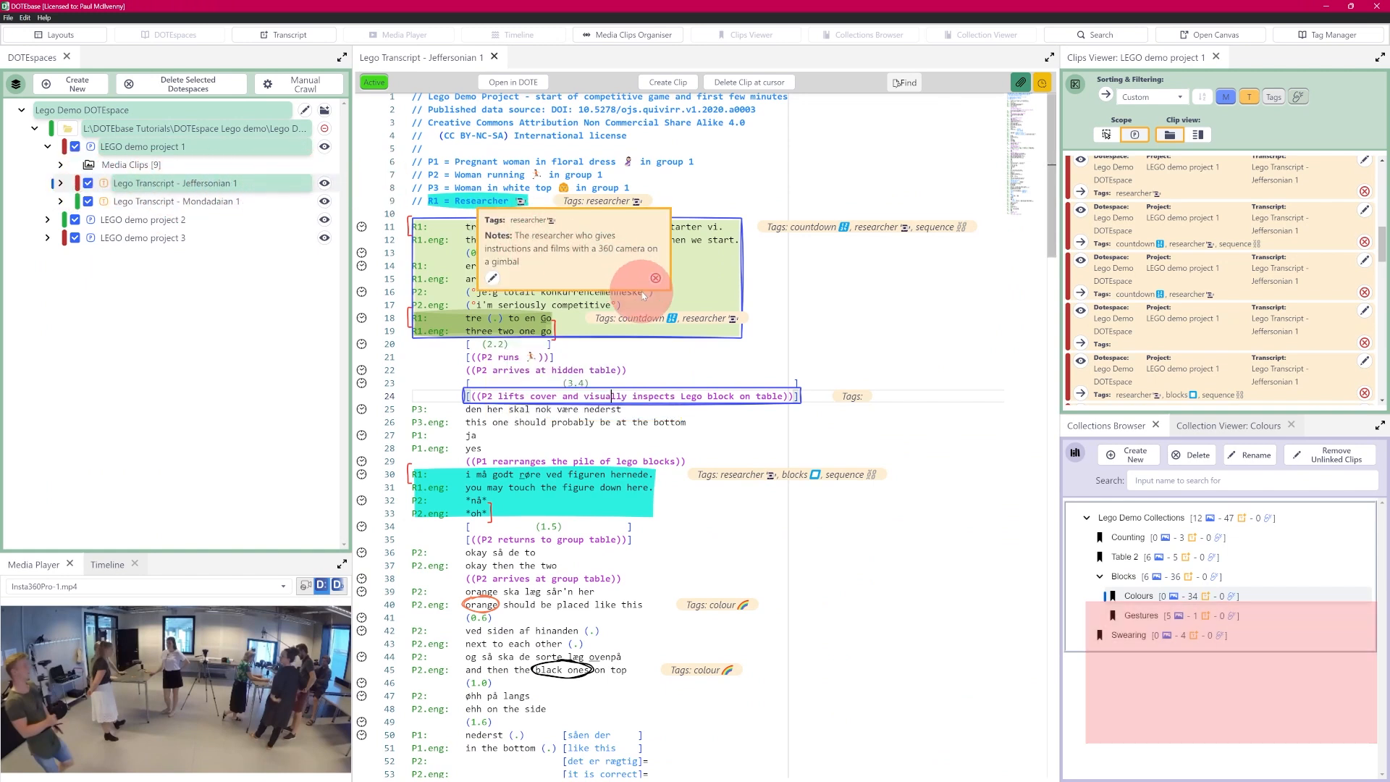
key(alt+Tab)
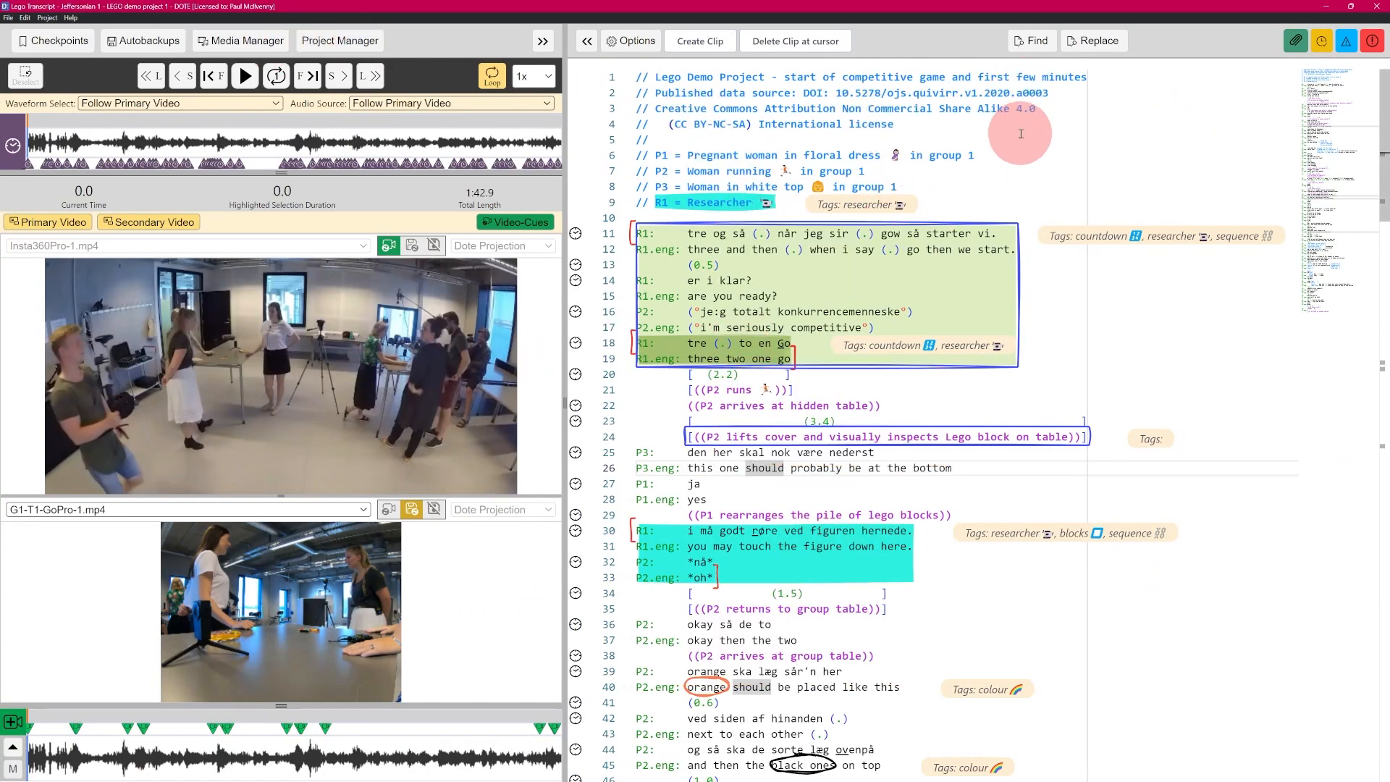
key(alt+Tab)
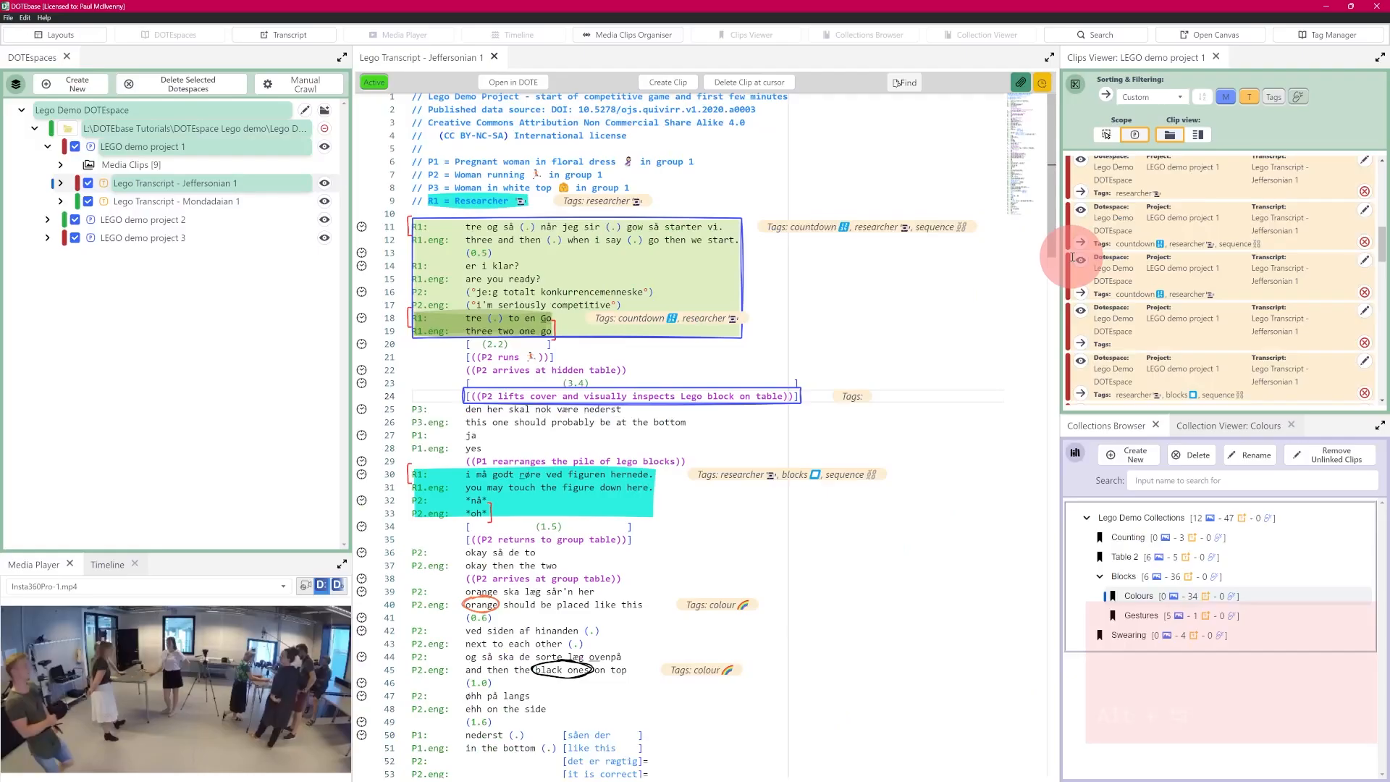
mouse_move(569, 283)
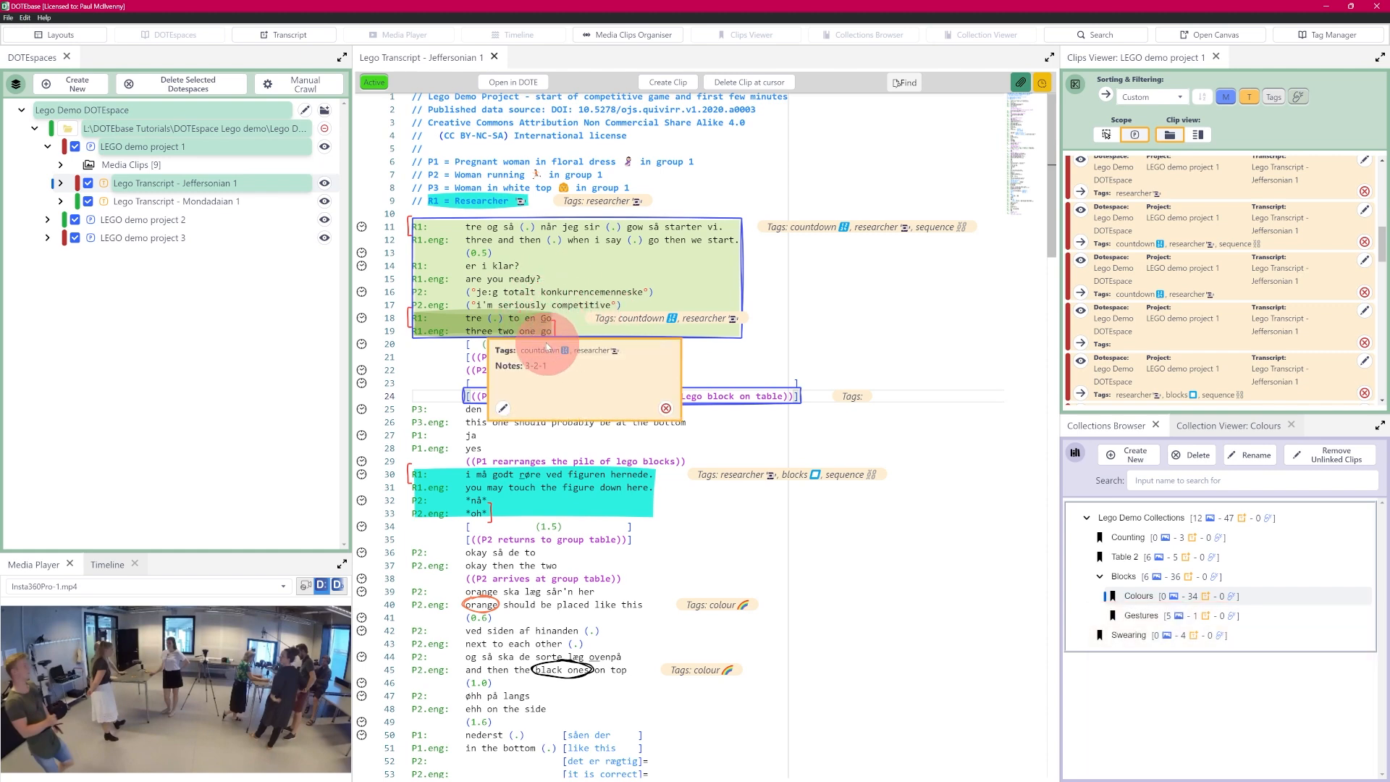
key(alt+Tab)
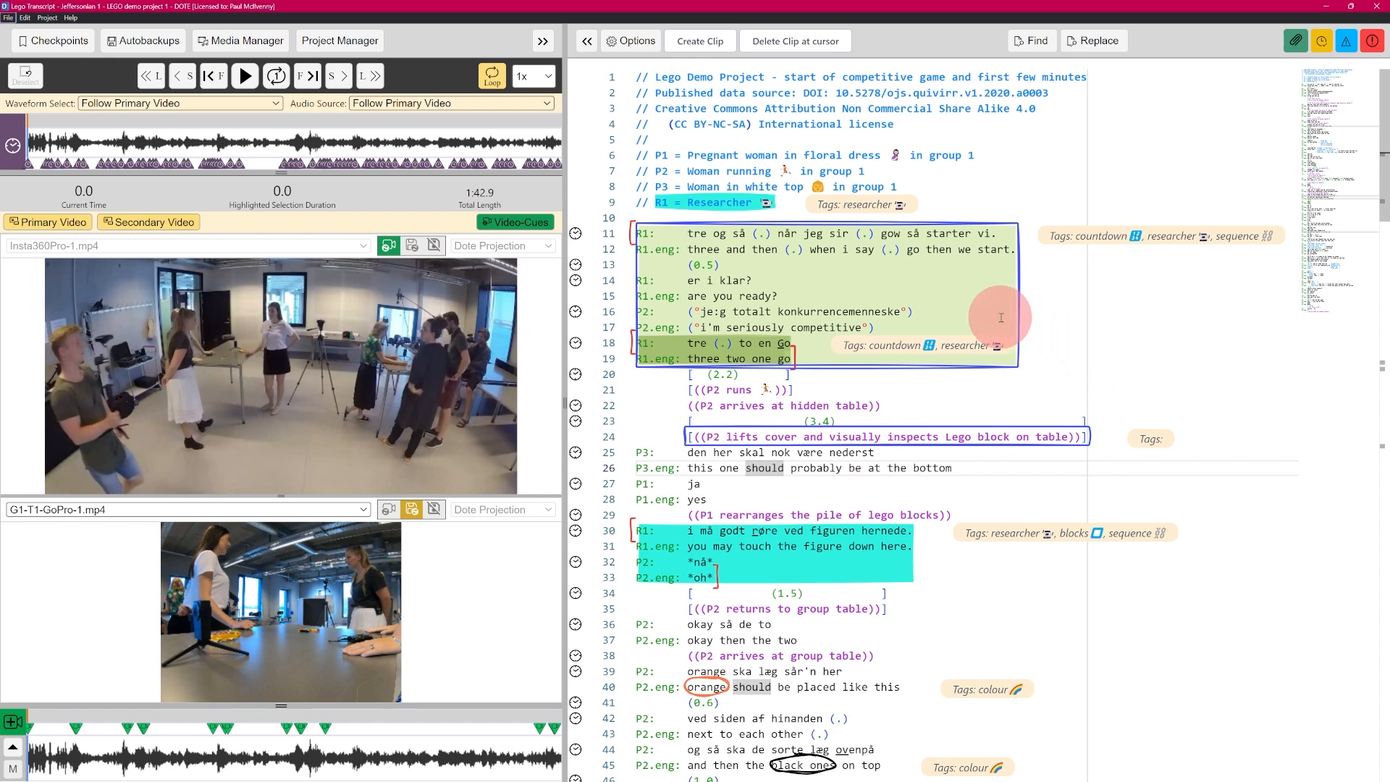
mouse_move(932, 454)
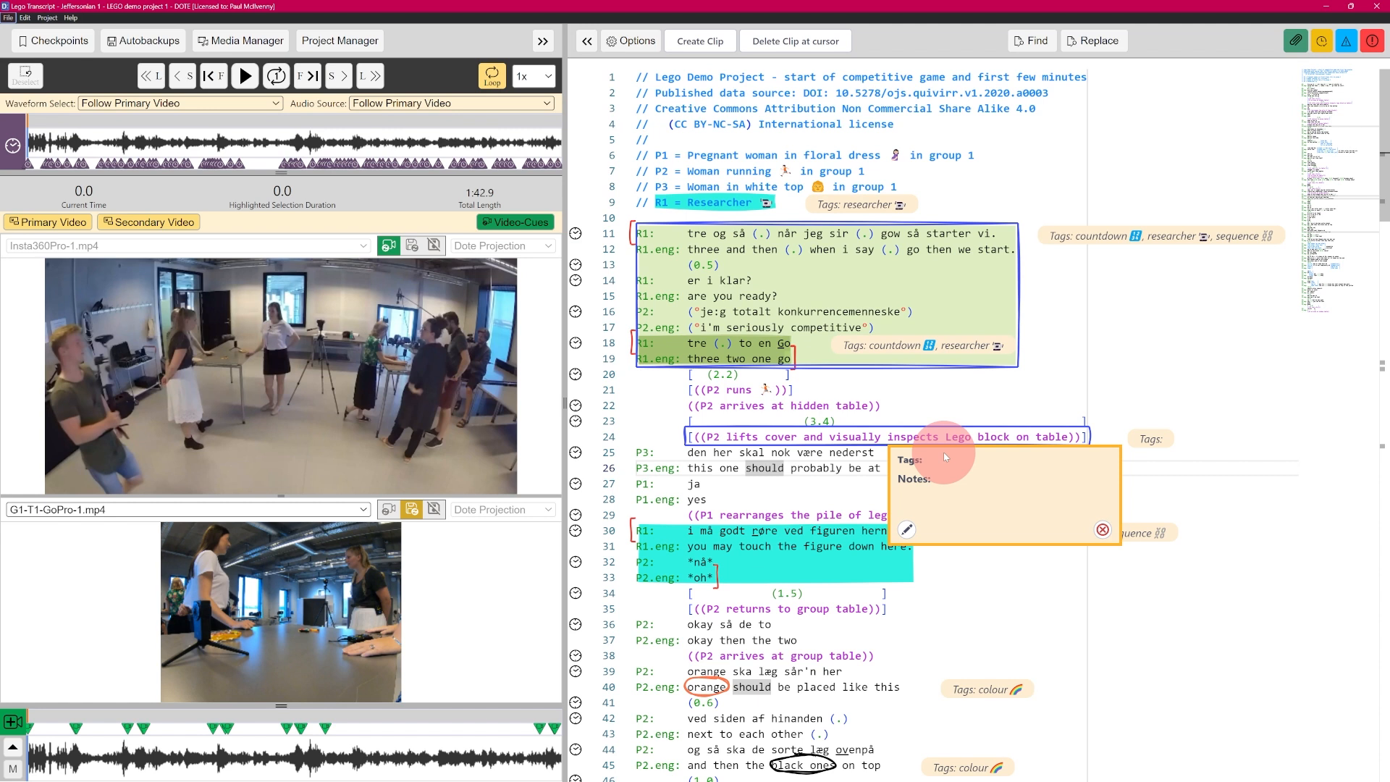
key(alt+Tab)
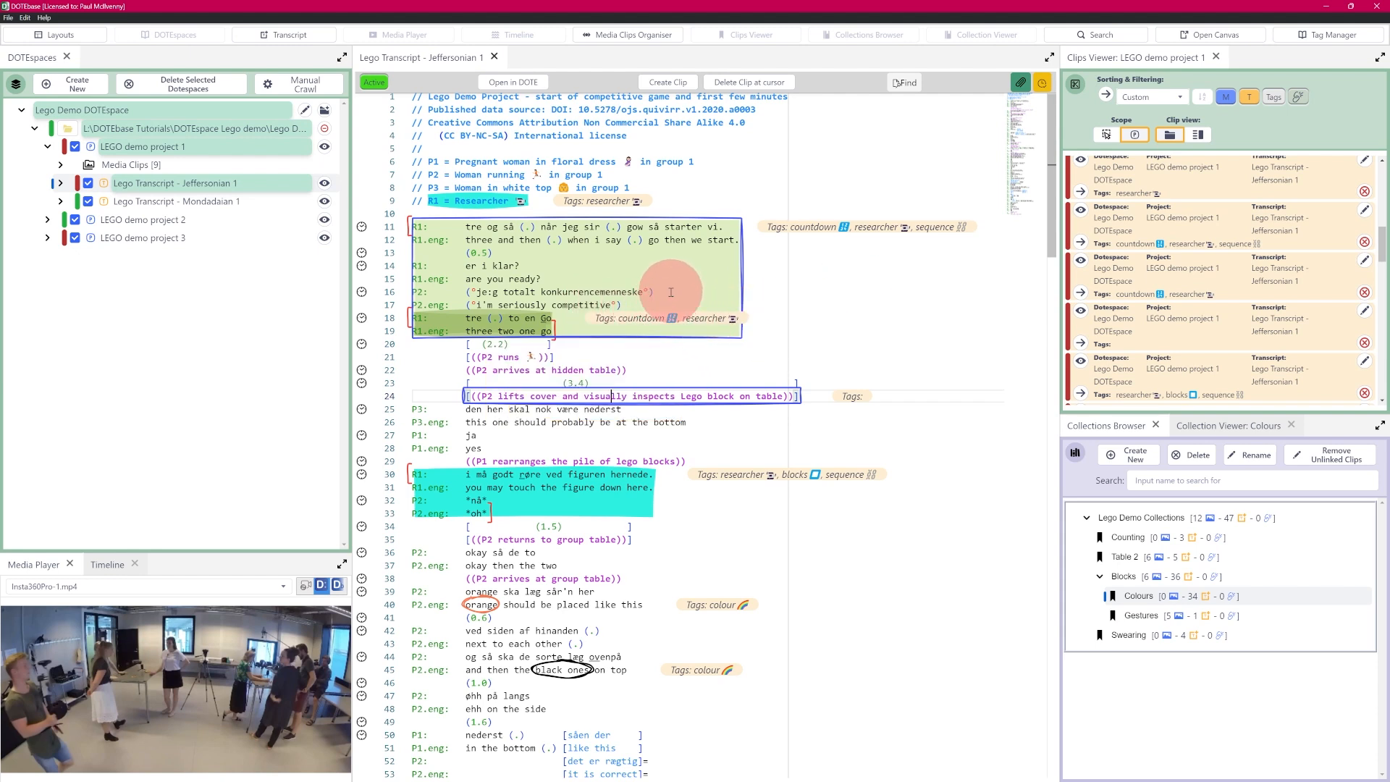
mouse_move(402, 238)
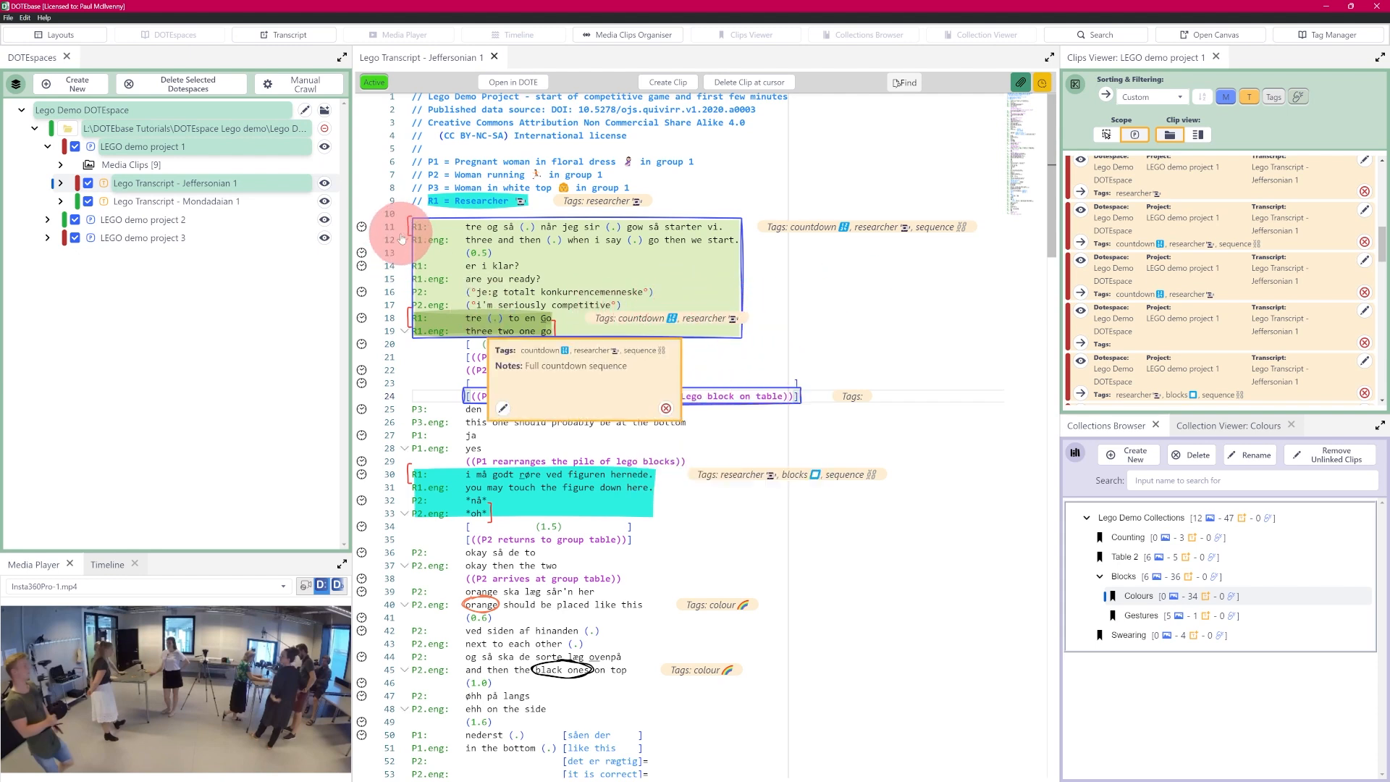
mouse_move(647, 416)
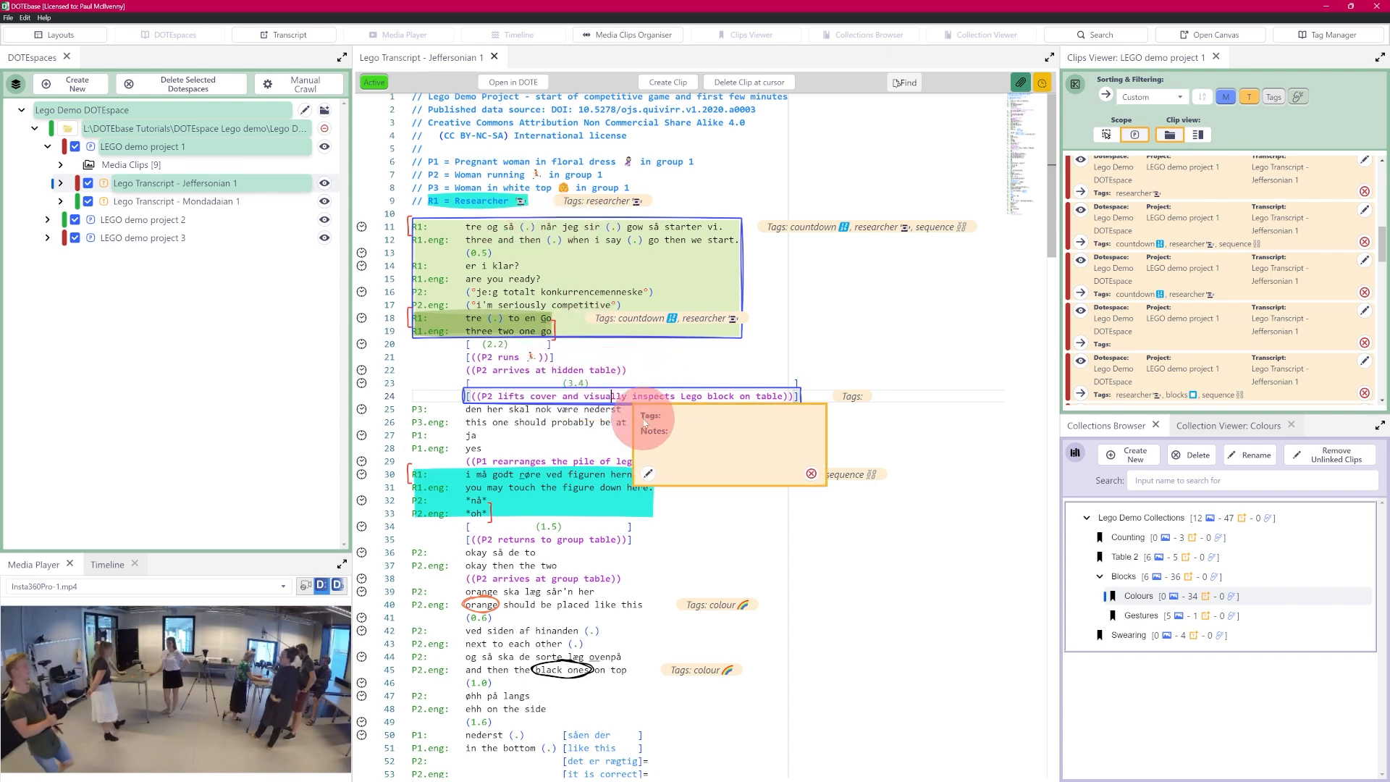